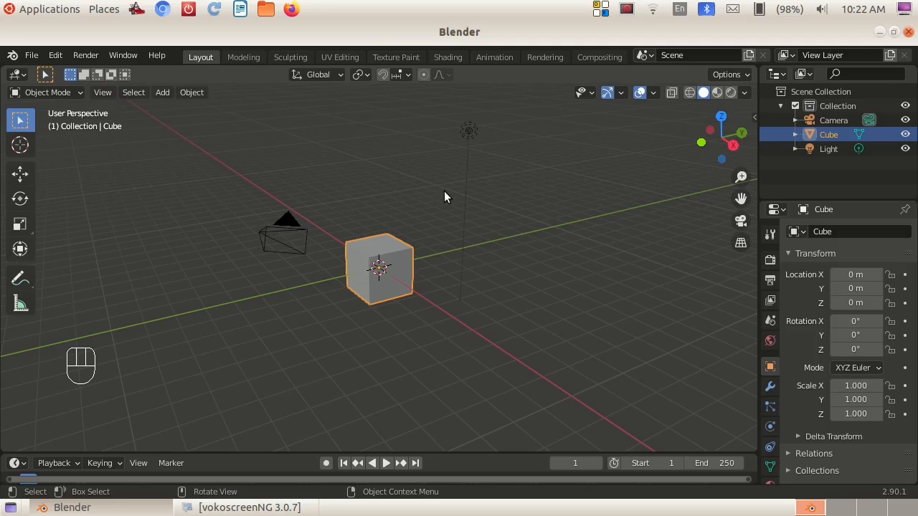
- Switch the viewport to the right orthographic view of the cube
key(KP_3)
scroll(509, 342, up, 3)
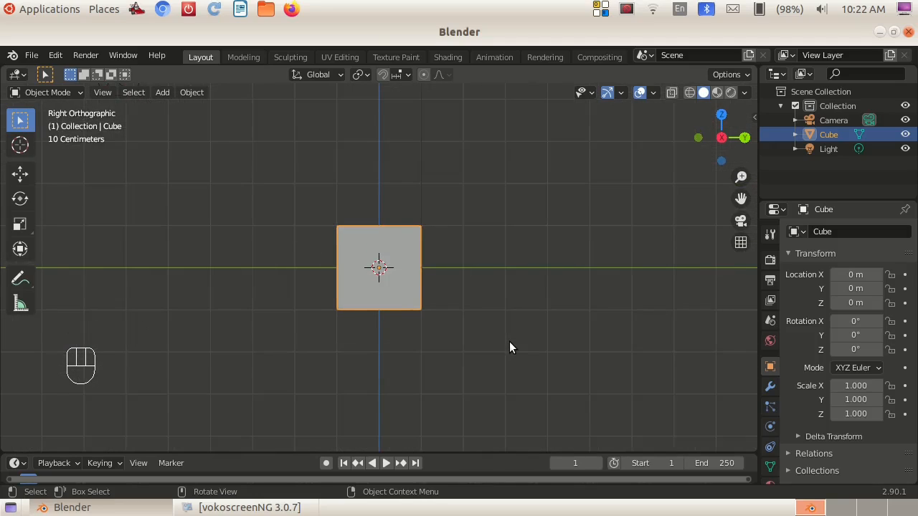
scroll(509, 347, down, 1)
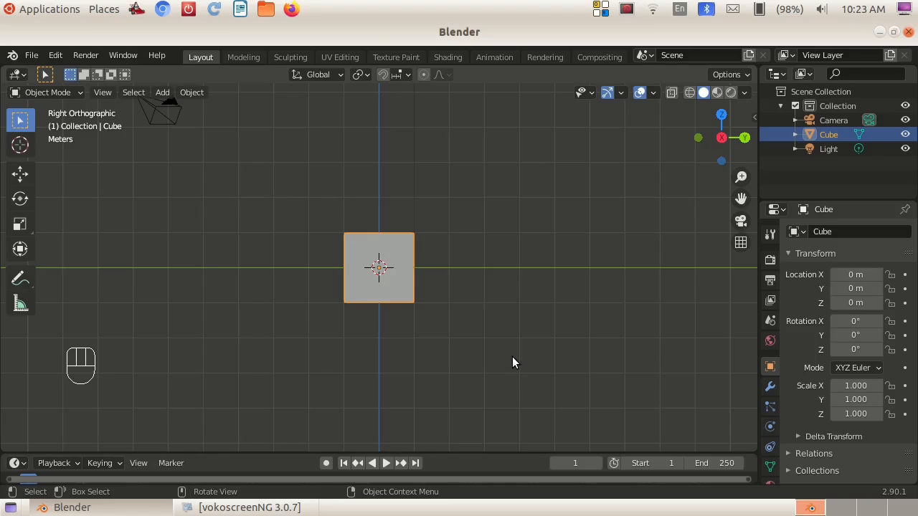
- Try car fv.jpeg from the Desktop folder as a background image aligned to the view, and delete it
key(shift+a)
mouse_move(513, 362)
key(shift+a)
mouse_move(577, 345)
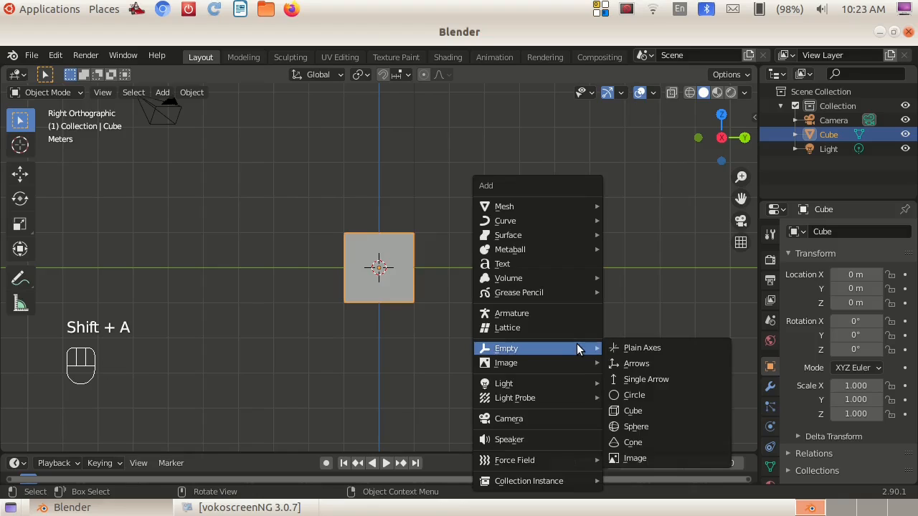
mouse_move(577, 362)
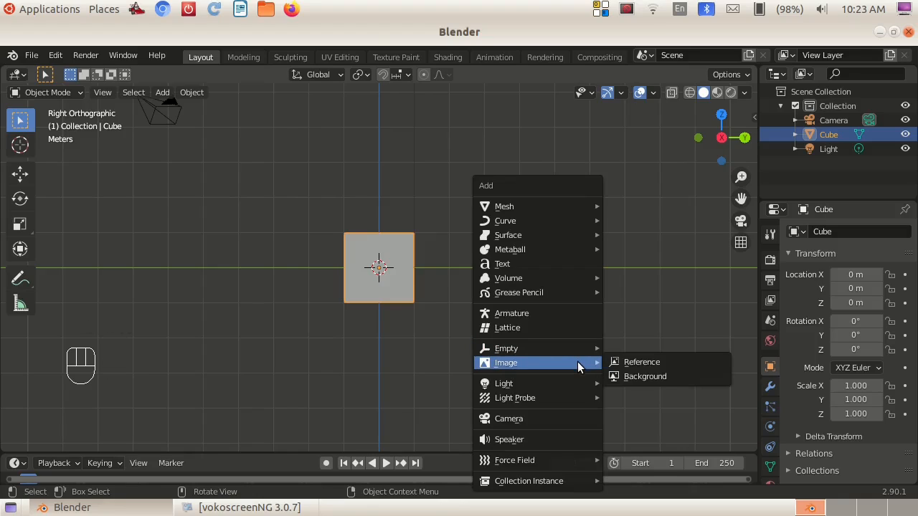
click(638, 377)
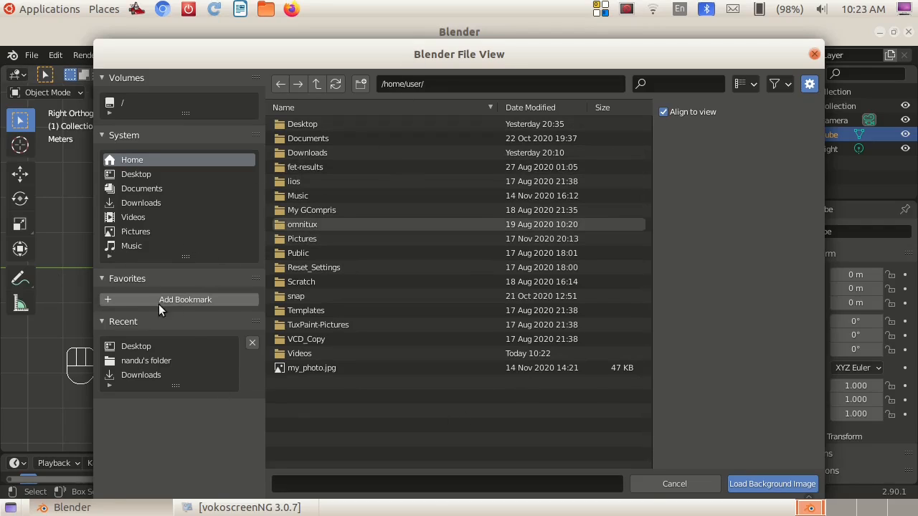
click(155, 173)
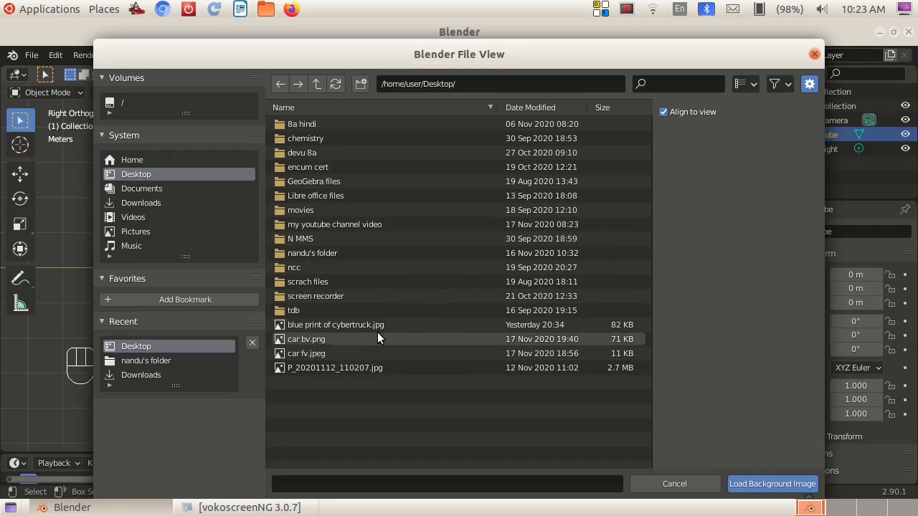
click(539, 354)
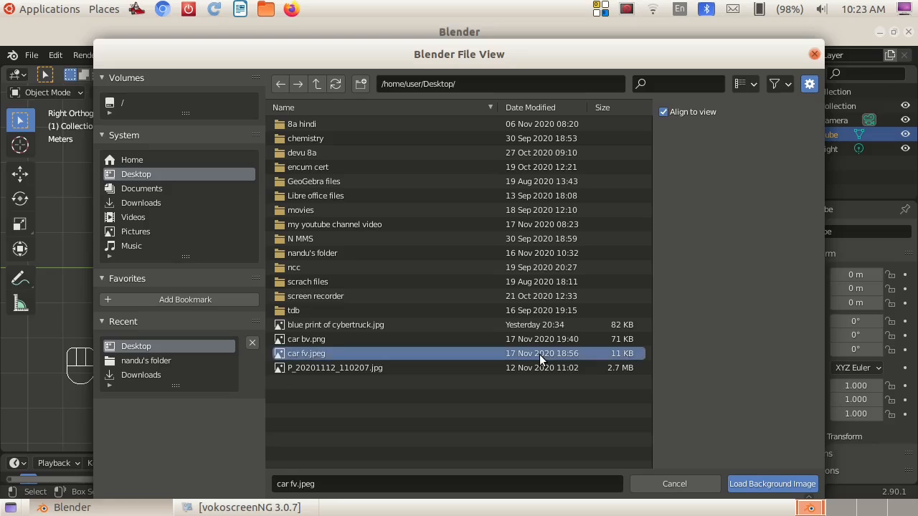
click(746, 485)
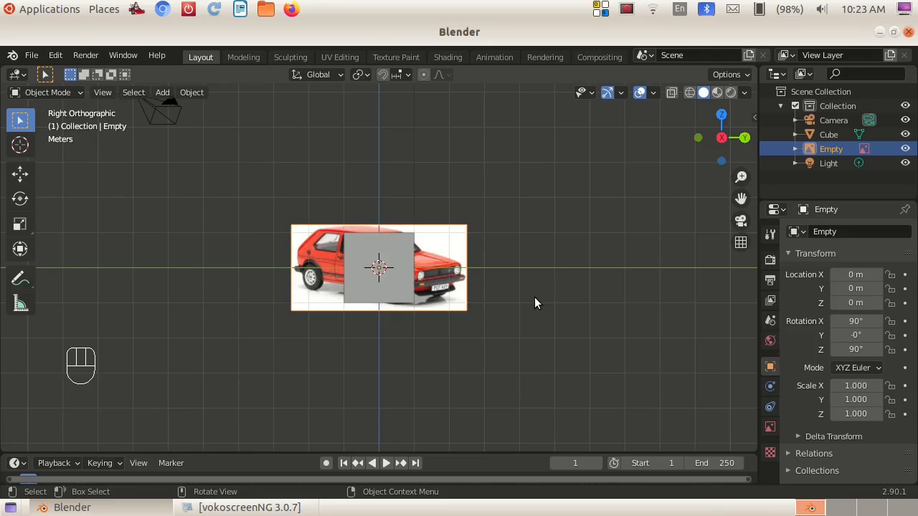
click(449, 282)
key(Delete)
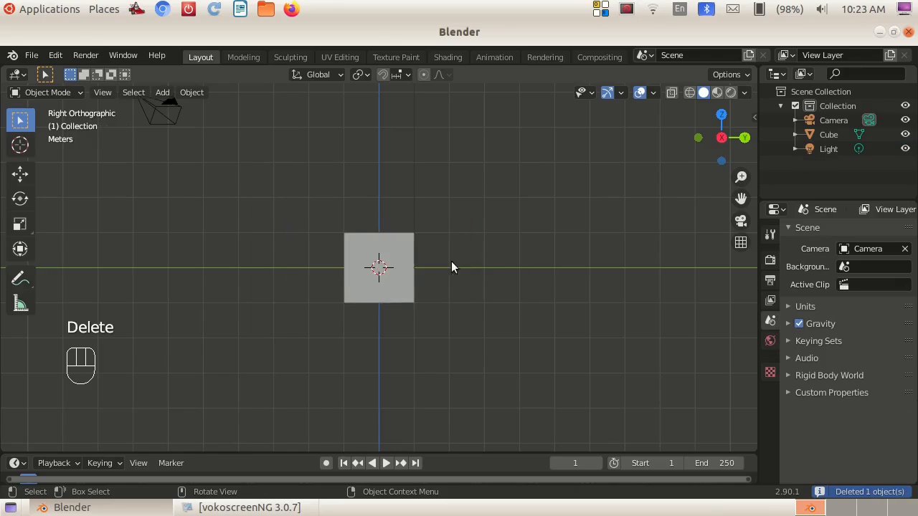
- Load car bv.png from the Desktop folder as a background image aligned to the right view
key(shift+a)
mouse_move(439, 296)
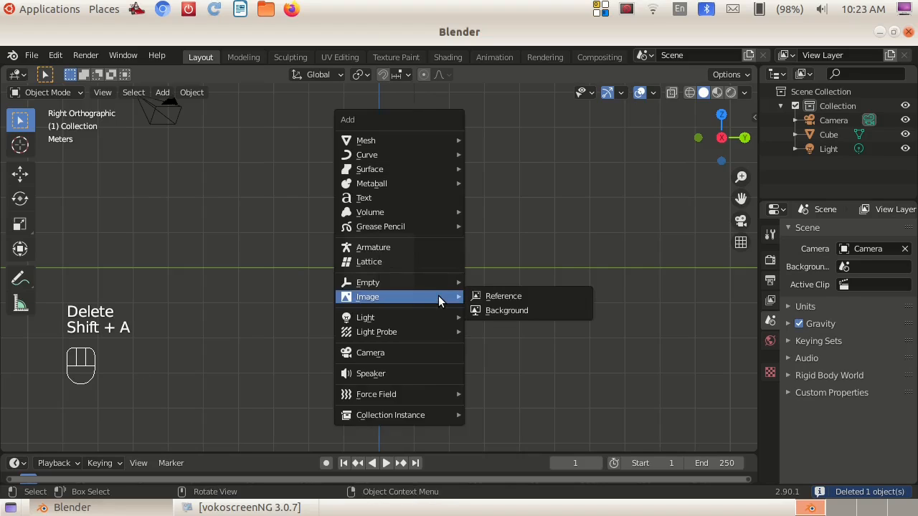
click(491, 312)
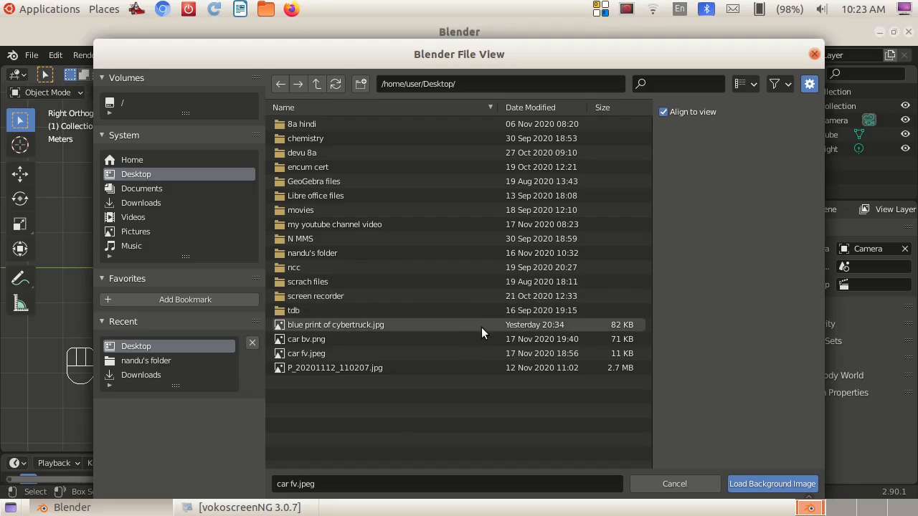
click(491, 341)
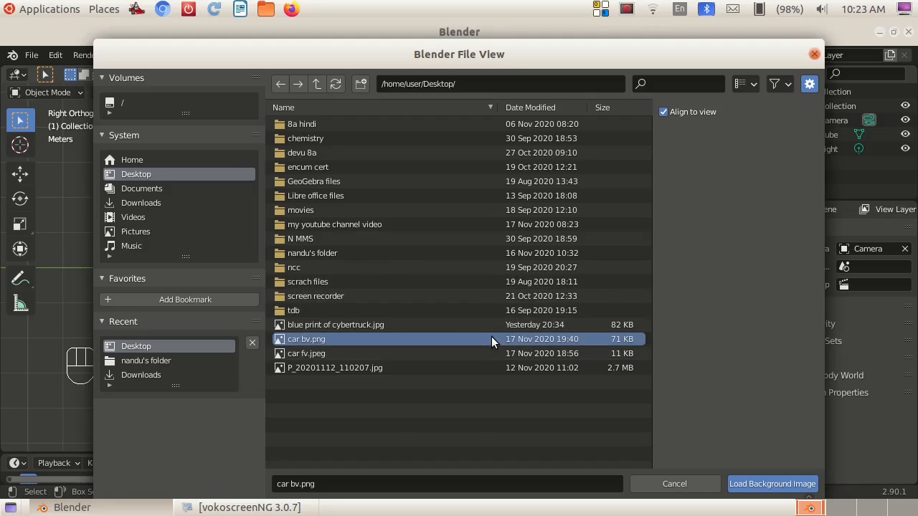
click(803, 488)
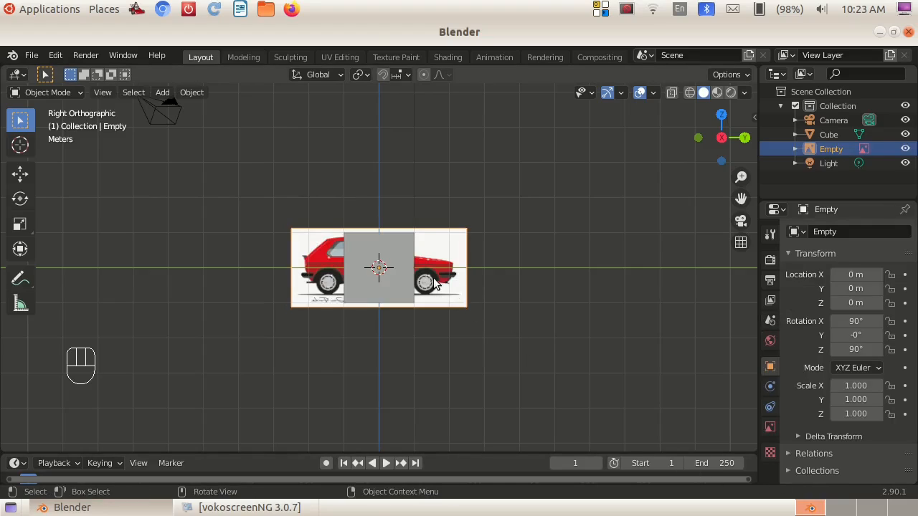
- Hide the cube to check the whole car image, and show the cube again
click(405, 272)
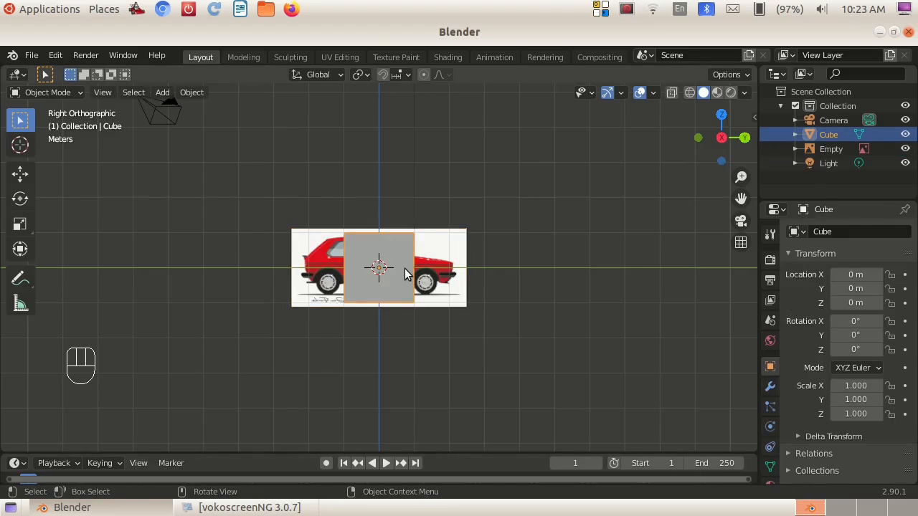
key(h)
scroll(532, 310, up, 1)
scroll(534, 311, up, 2)
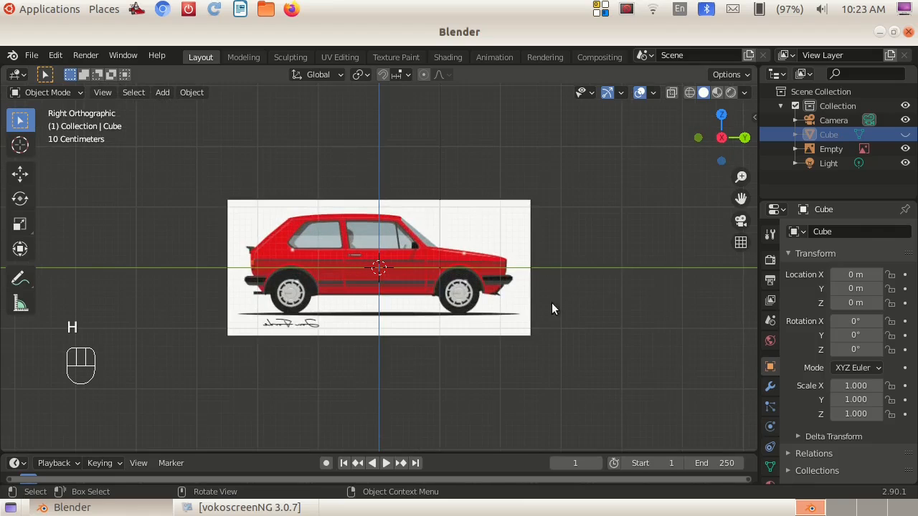
click(905, 134)
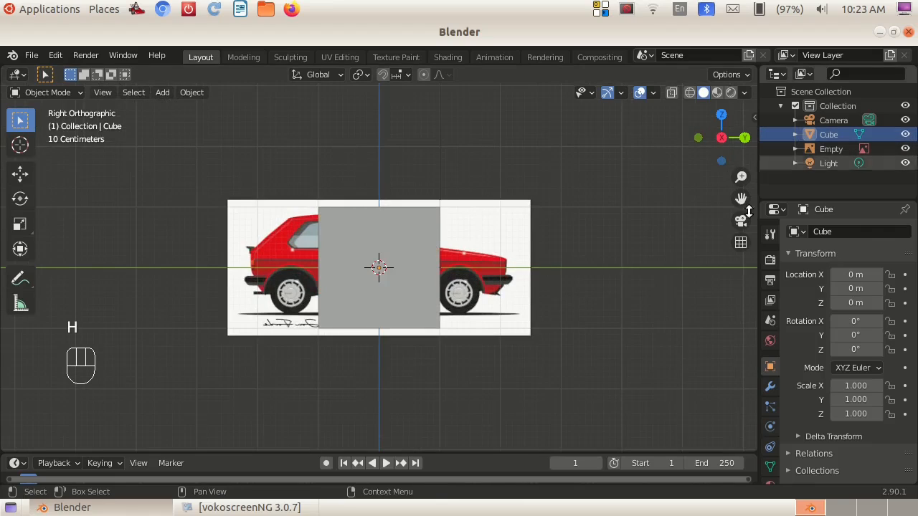
- Scale the cube down uniformly to about 0.36
click(410, 246)
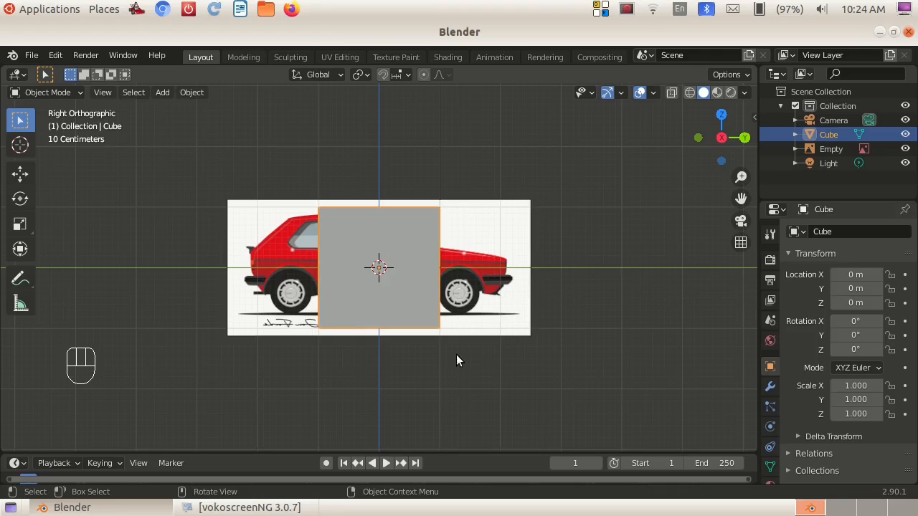
key(s)
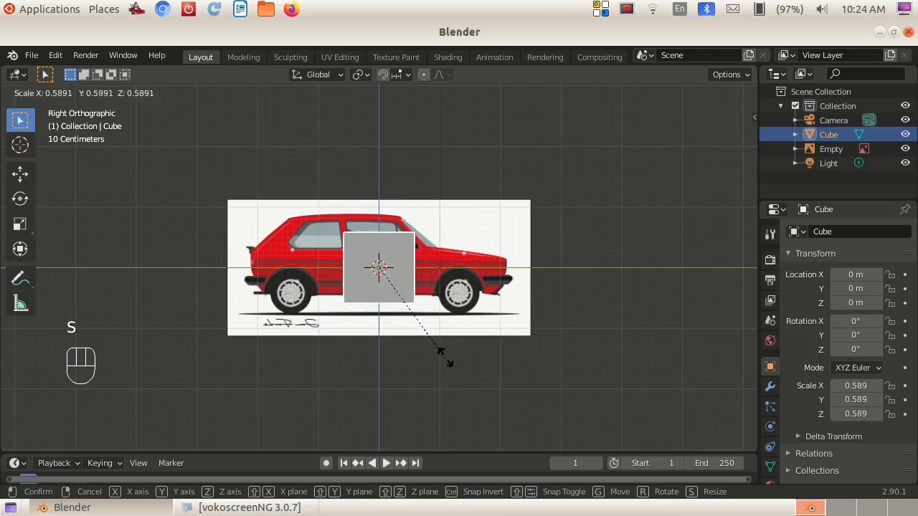
click(427, 312)
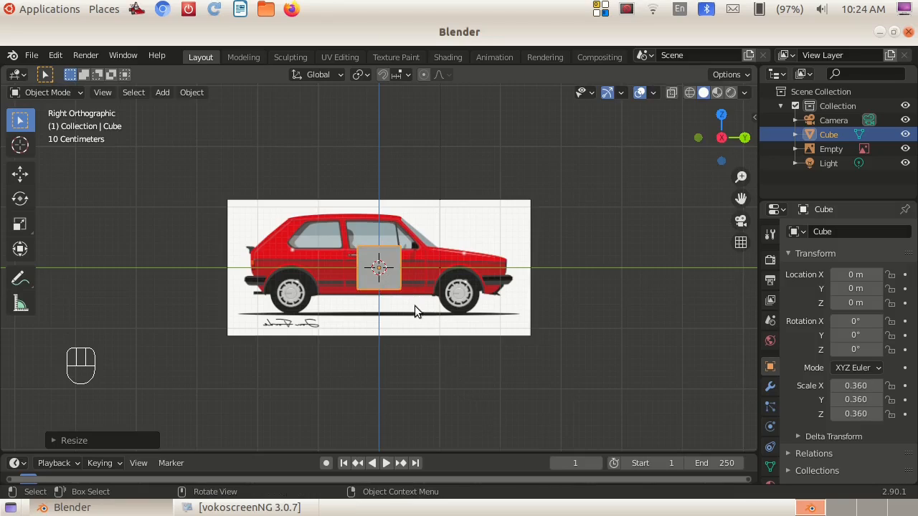
- Move the cube about -0.07 m along Z and 0.51 m along Y, onto the car body just behind the front wheel
key(g)
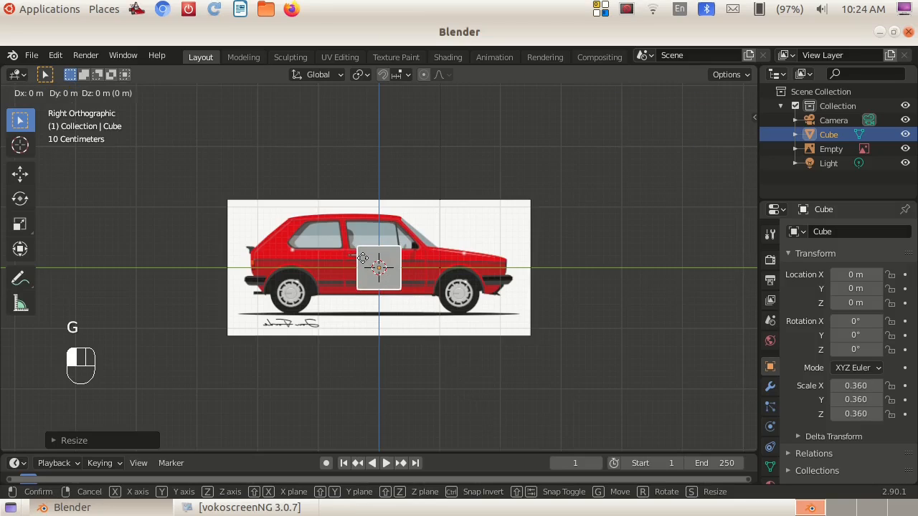
key(z)
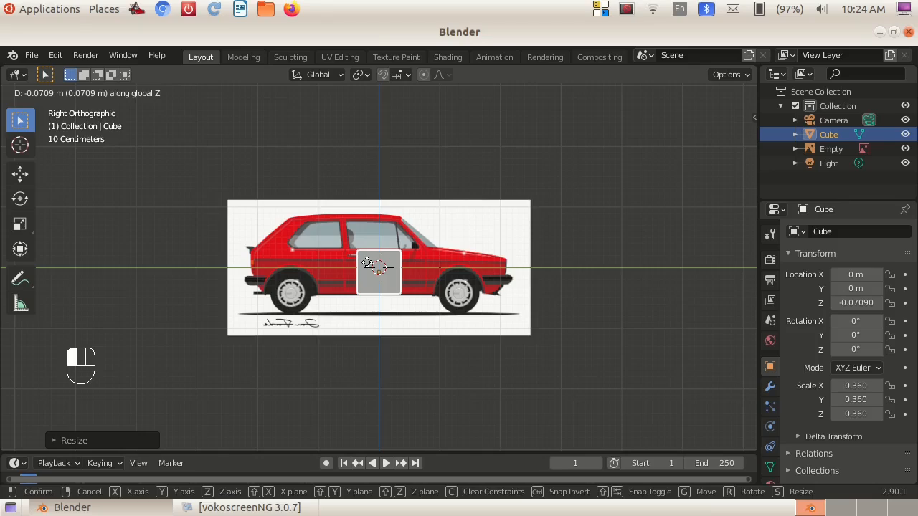
click(367, 263)
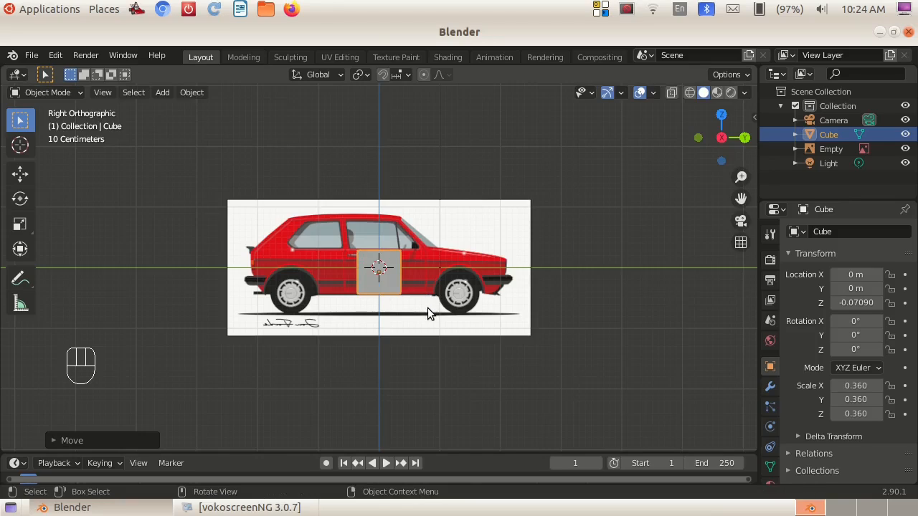
key(g)
key(y)
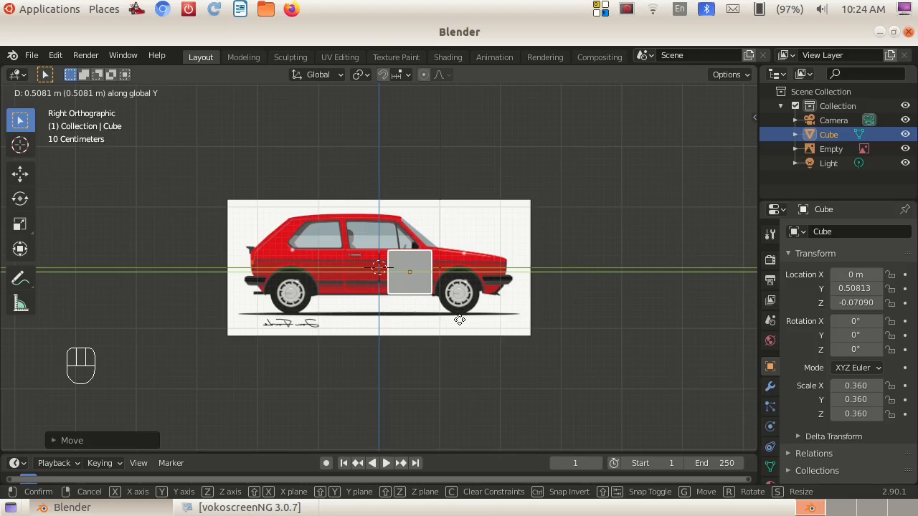
click(459, 323)
- In Edit Mode, add one centred loop cut that splits the cube into two halves along X
key(Tab)
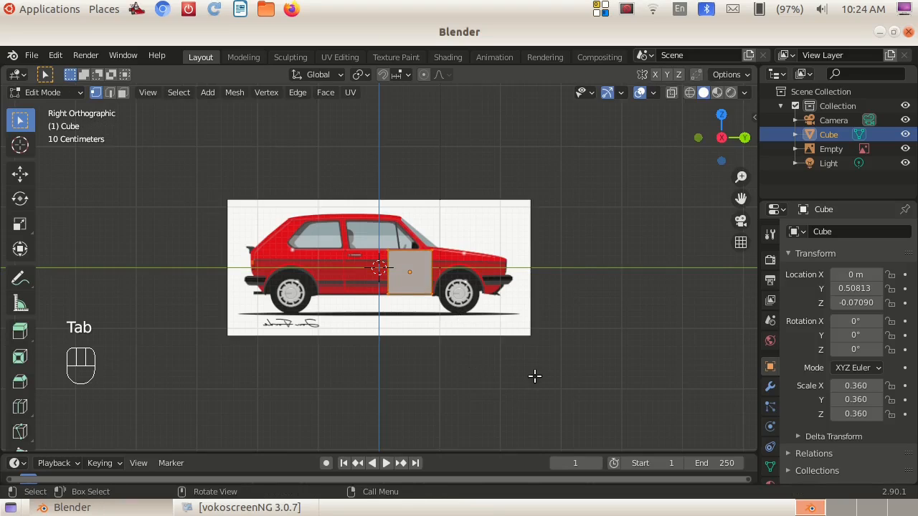
drag(705, 152, 466, 135)
key(ctrl)
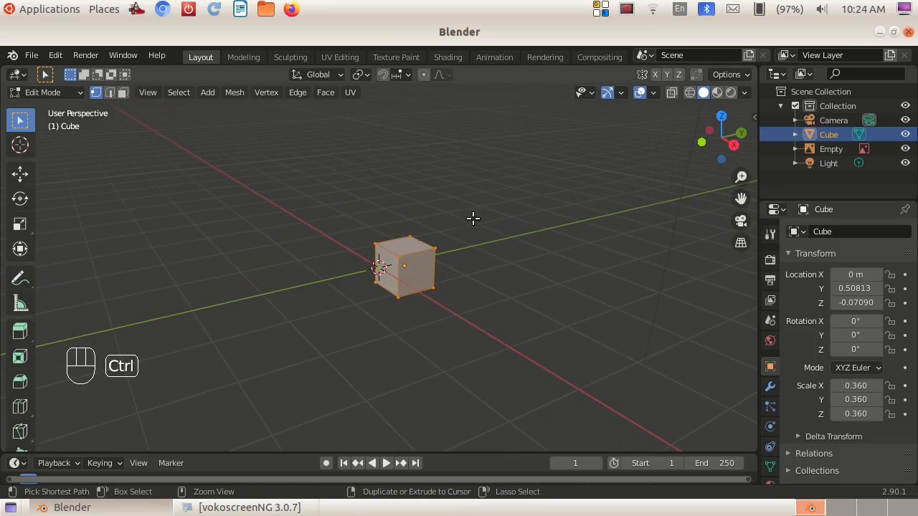
key(ctrl+r)
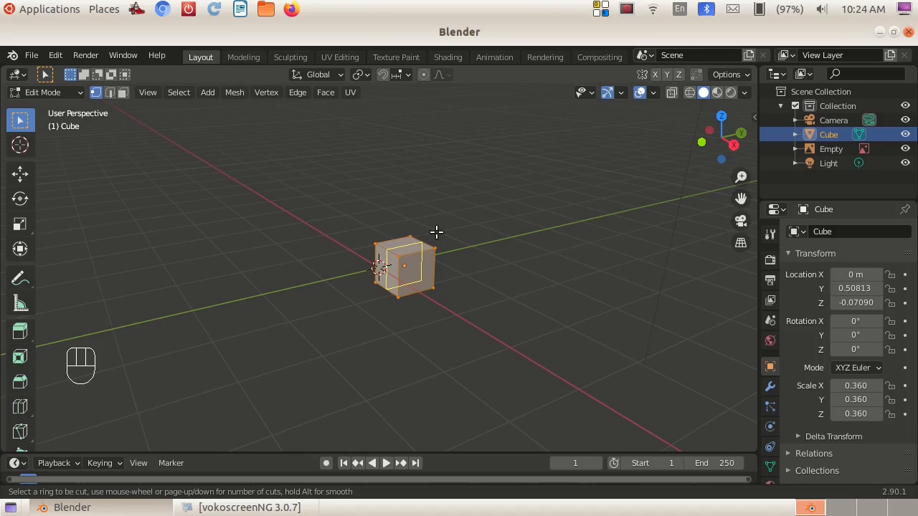
click(435, 232)
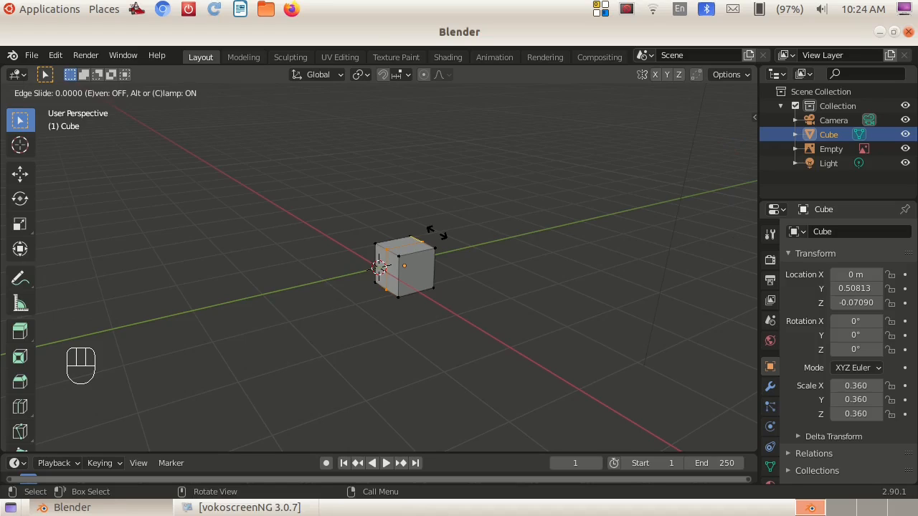
click(435, 231)
- In face selection mode, select the cube's outer face on the negative X side and delete its vertices
drag(721, 141, 810, 146)
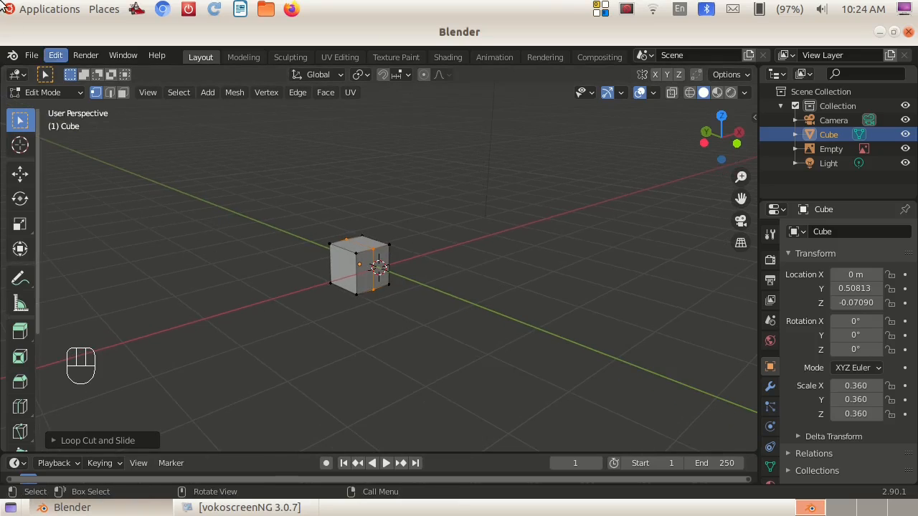
click(139, 91)
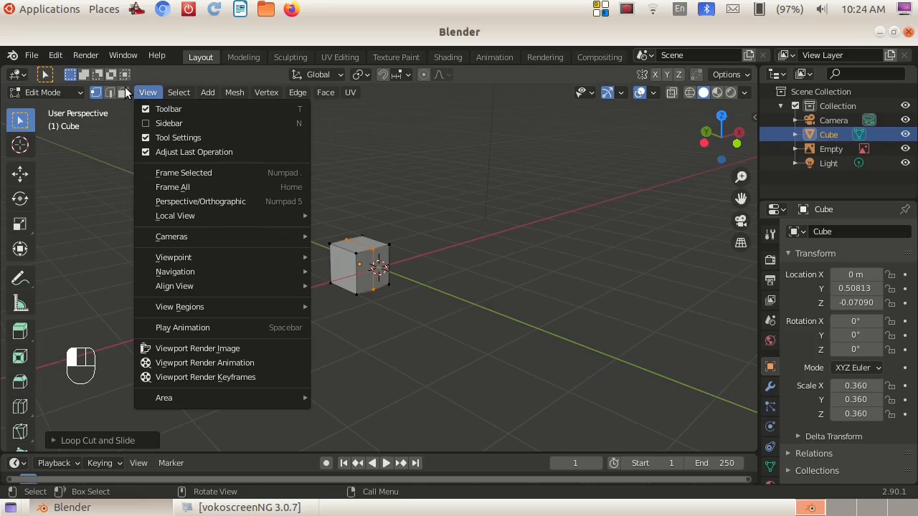
click(124, 91)
click(123, 91)
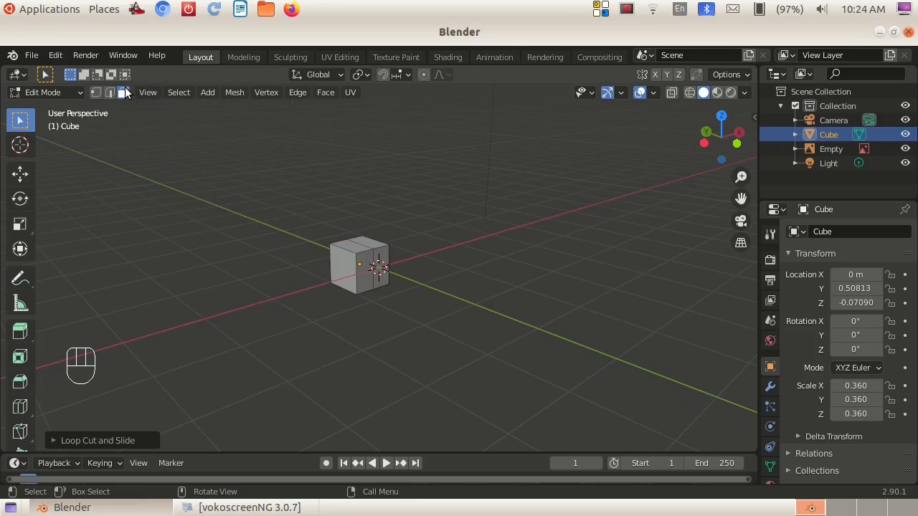
click(333, 267)
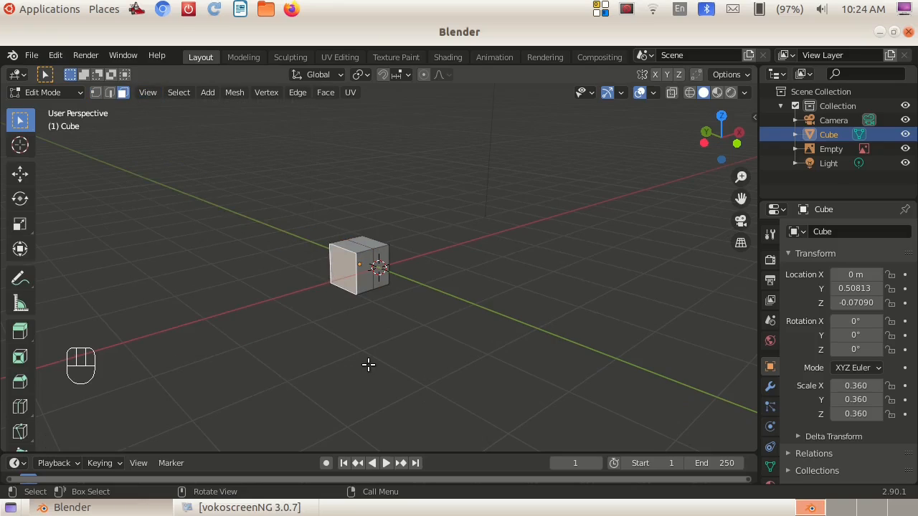
key(Delete)
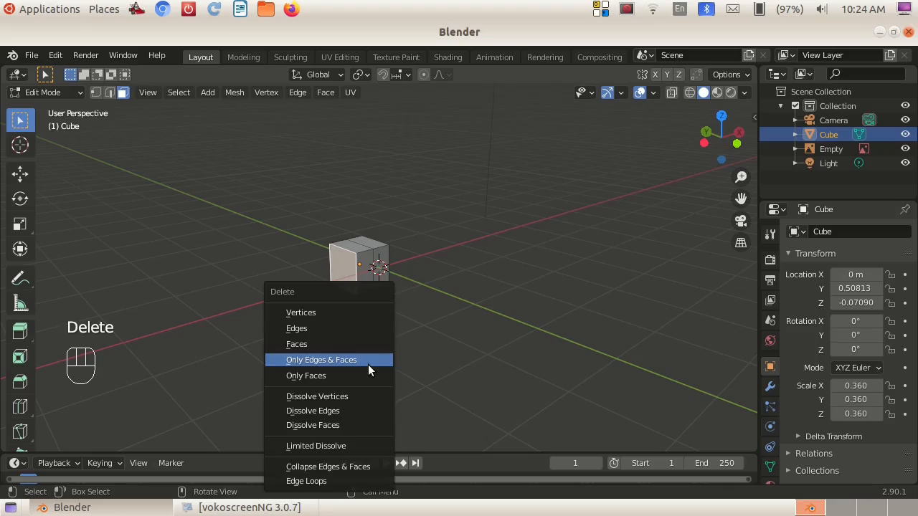
click(373, 317)
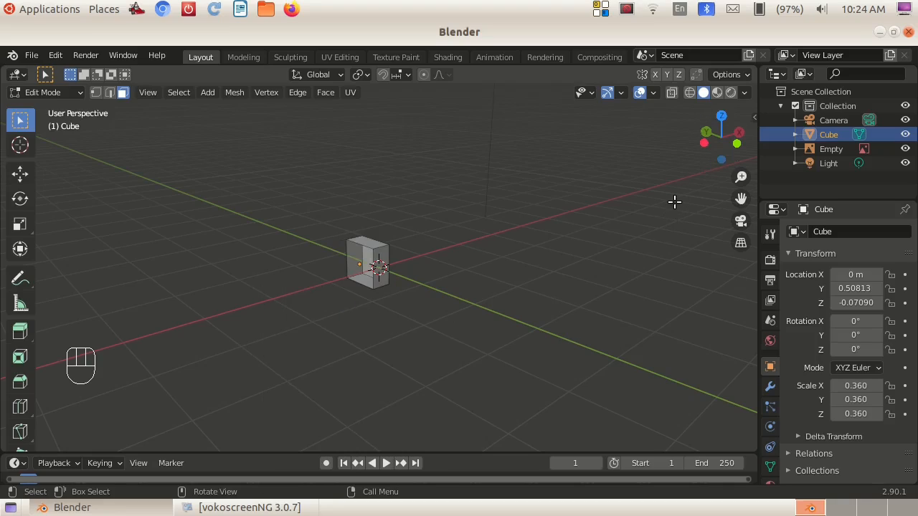
- In Object Mode, add a Mirror modifier on the X axis to the half cube and enable Clipping
key(Tab)
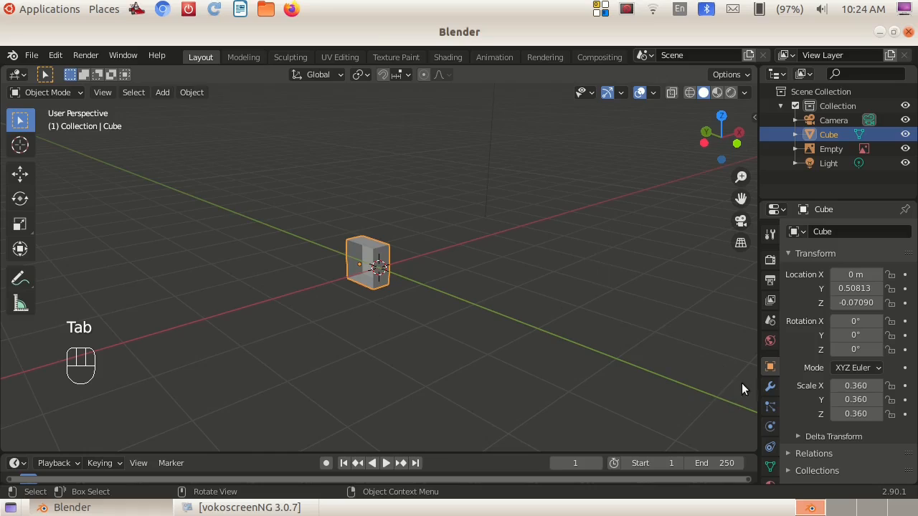
click(770, 386)
click(858, 228)
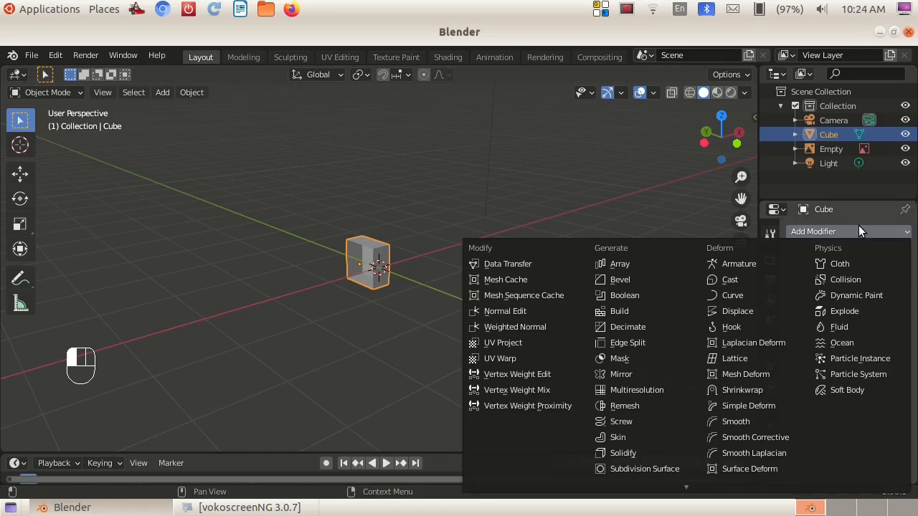
click(654, 373)
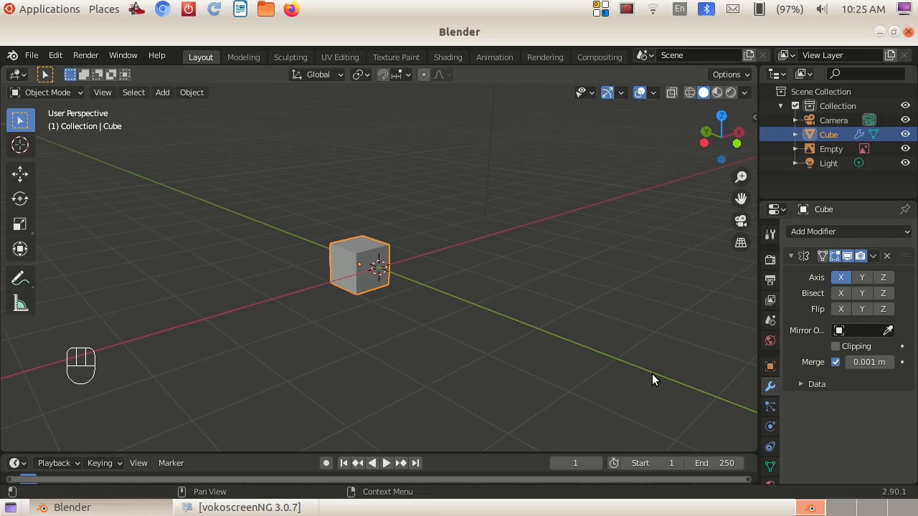
click(844, 347)
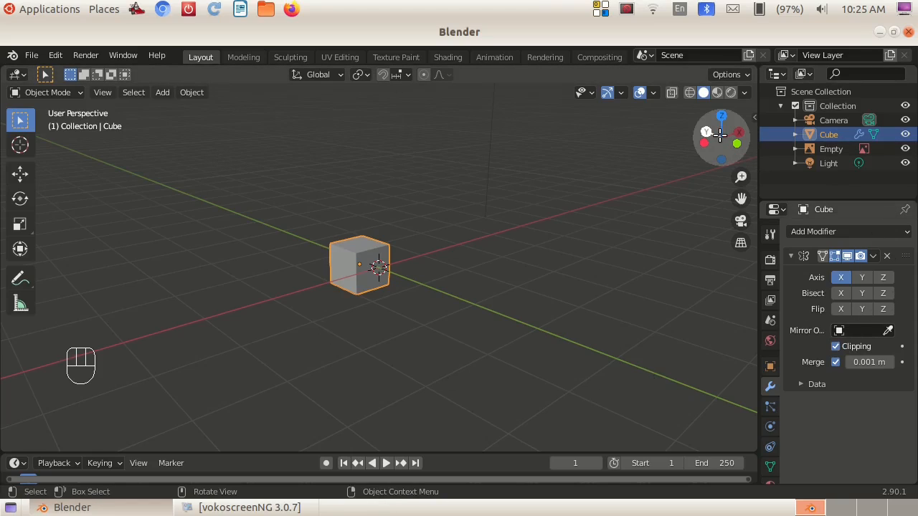
- In Edit Mode, move the cube's rear face about -1.13 m along Y, to the front of the rear wheel arch
drag(720, 140, 720, 139)
key(Tab)
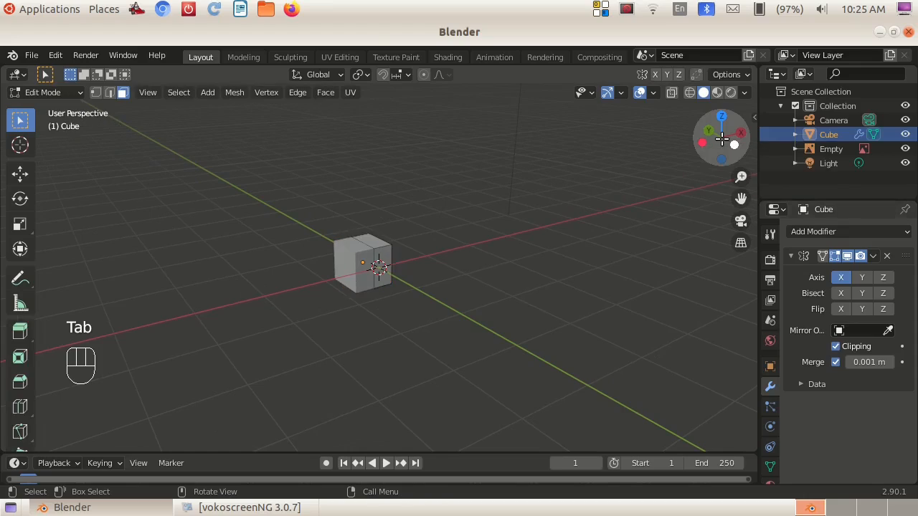
key(KP_3)
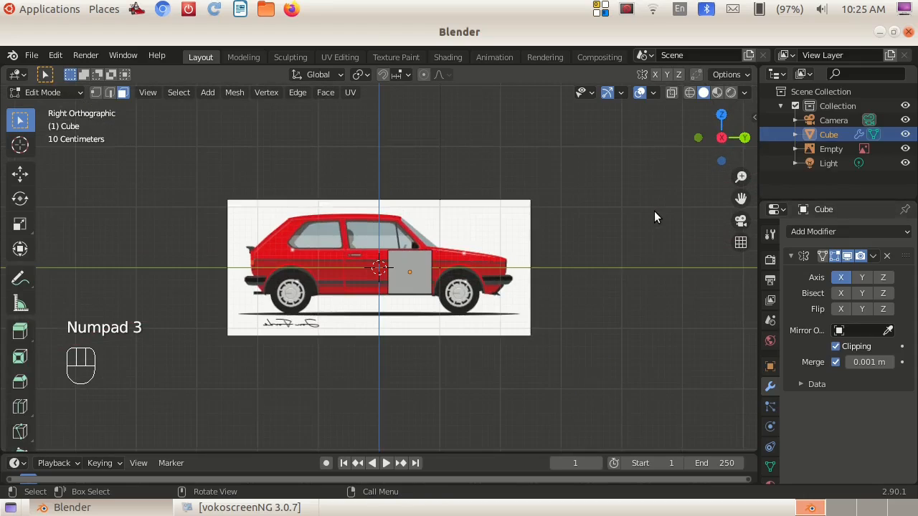
scroll(654, 212, up, 2)
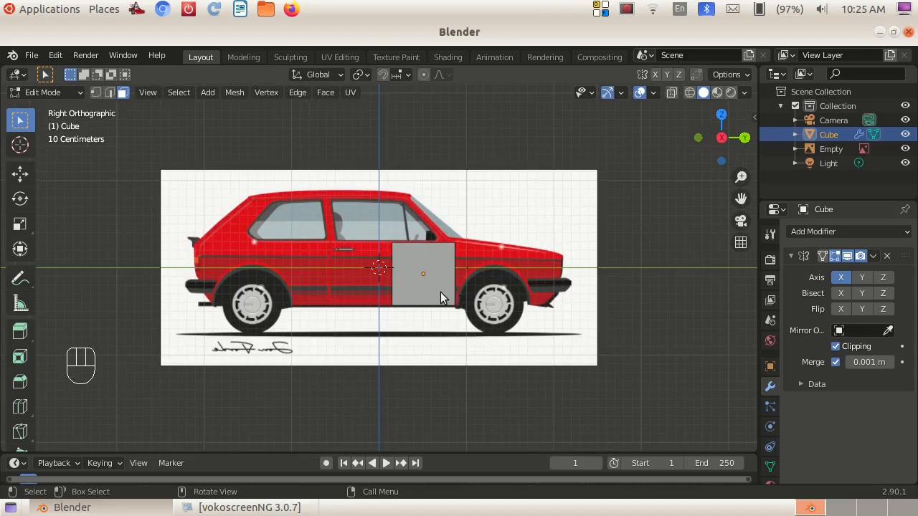
drag(698, 153, 701, 150)
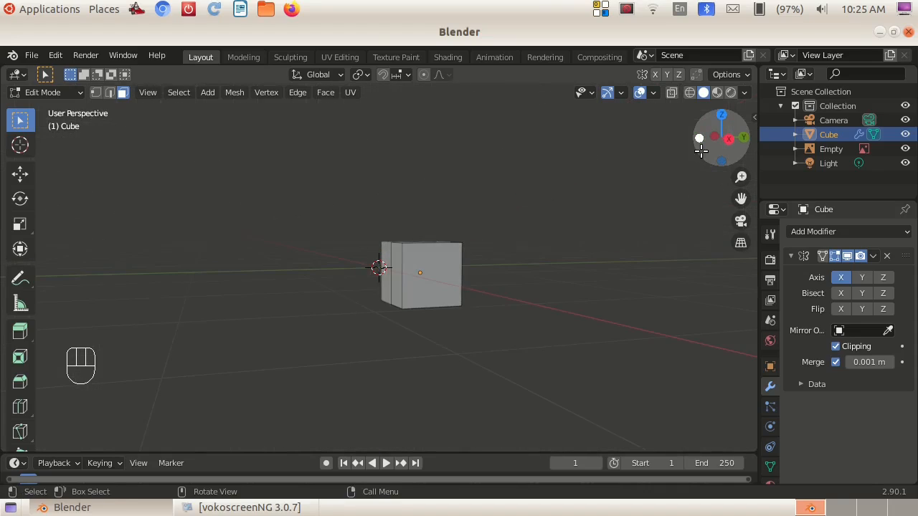
click(396, 273)
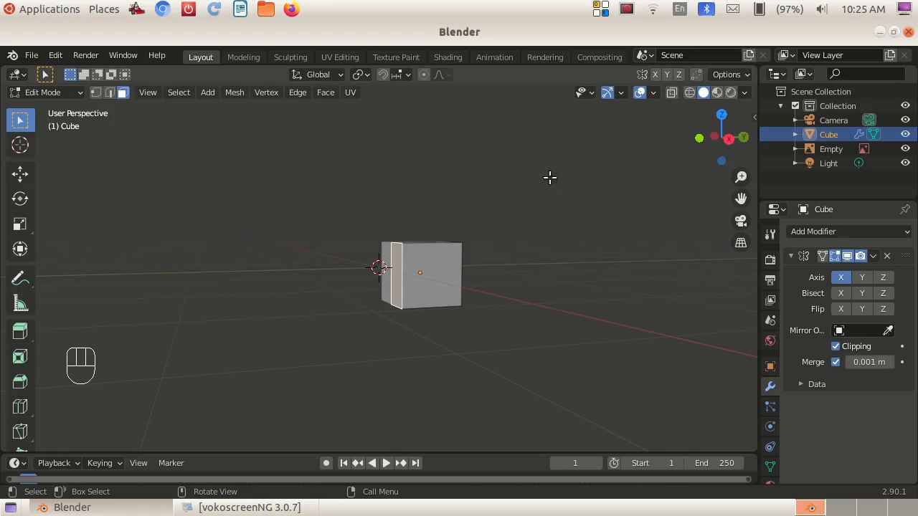
mouse_move(700, 160)
mouse_down()
mouse_move(709, 150)
mouse_move(703, 147)
mouse_up()
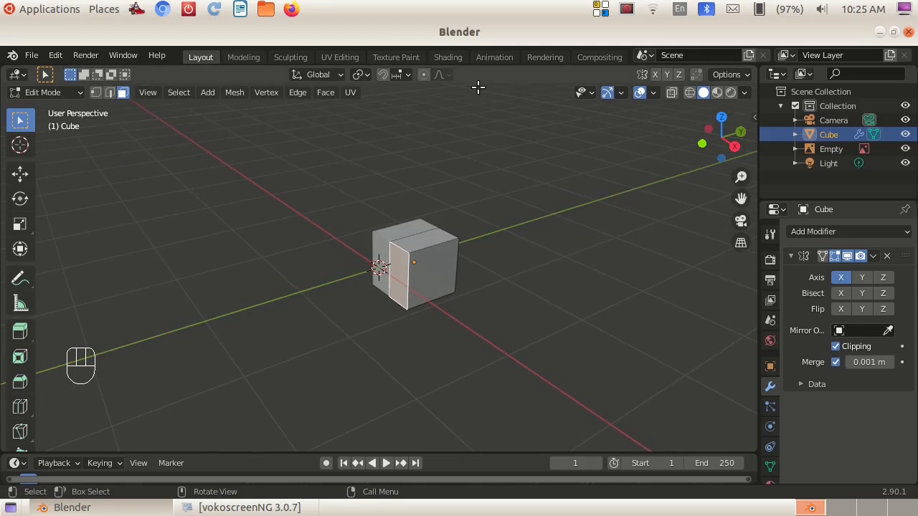
click(373, 251)
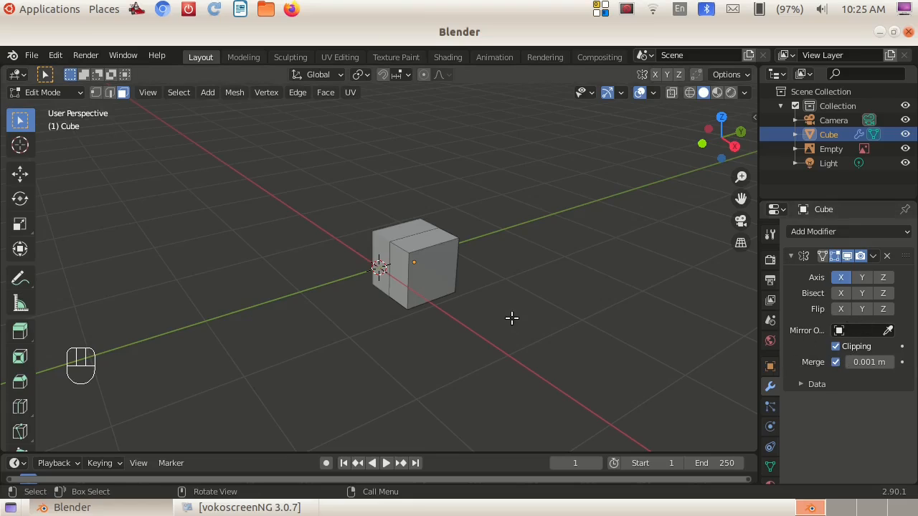
click(397, 271)
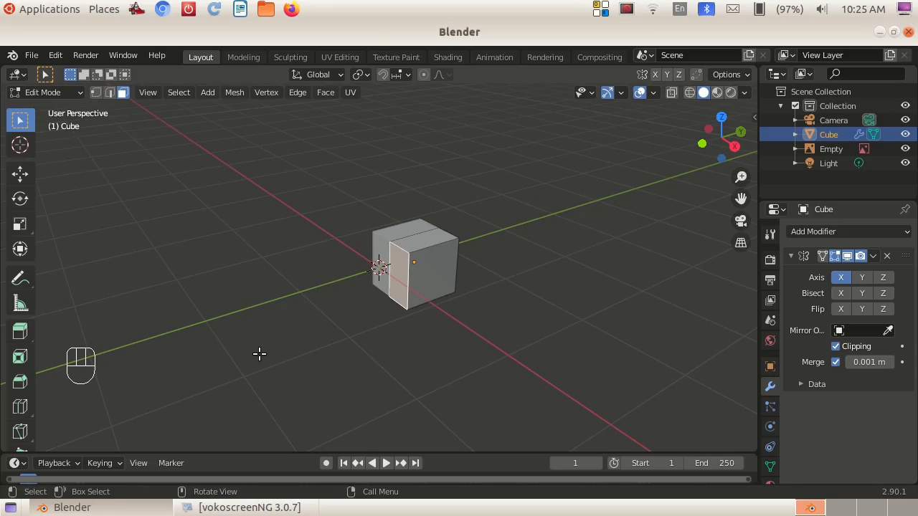
key(KP_3)
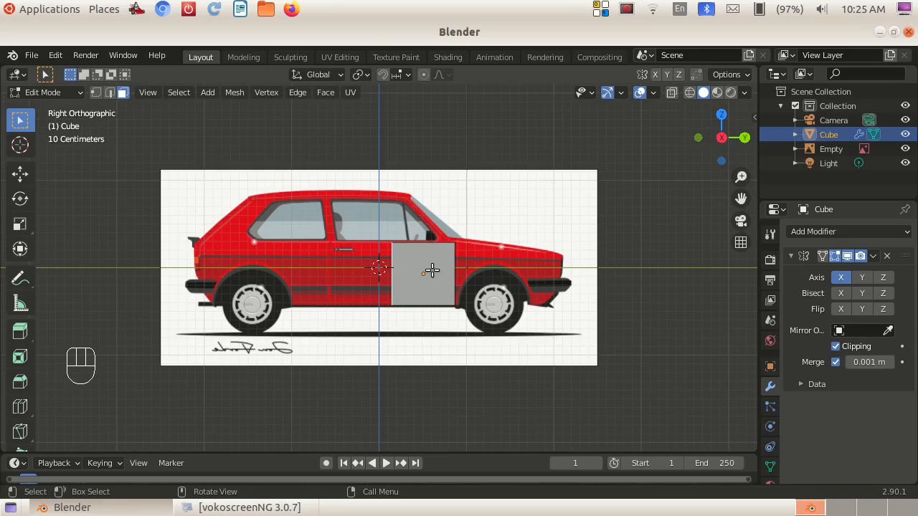
key(g)
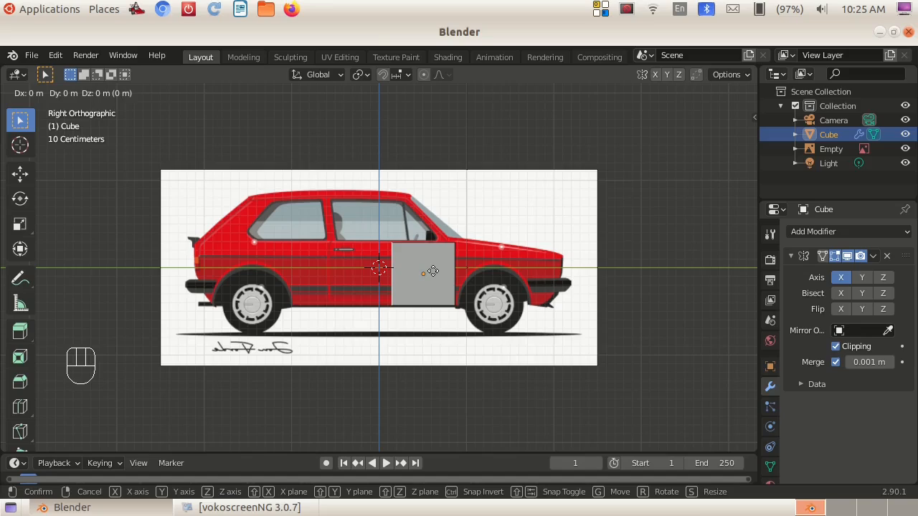
key(y)
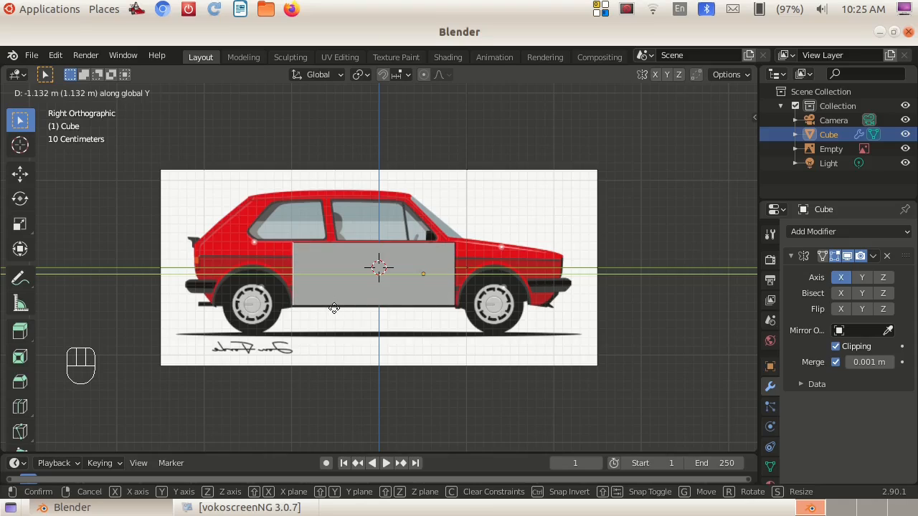
click(334, 308)
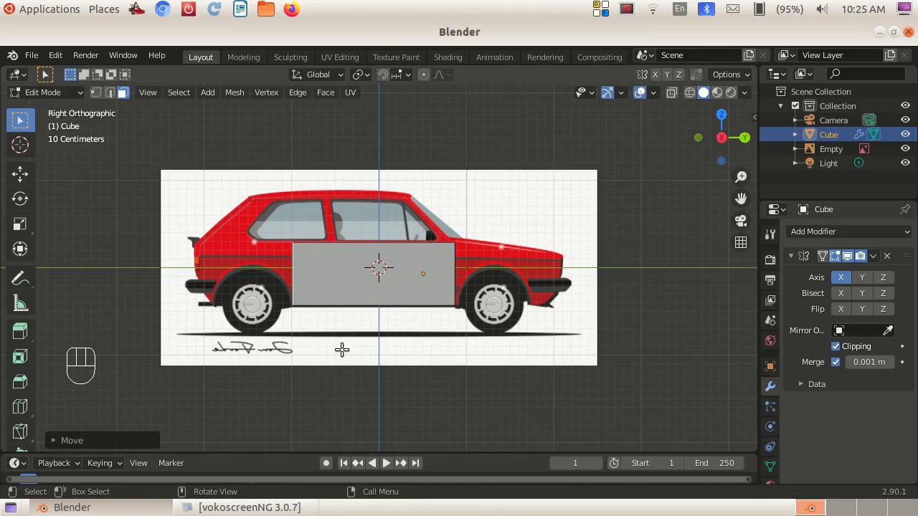
- Extrude the rear face about 0.45 m to the rear wheel's centre, then about 0.49 m past the wheel with X-ray enabled
key(e)
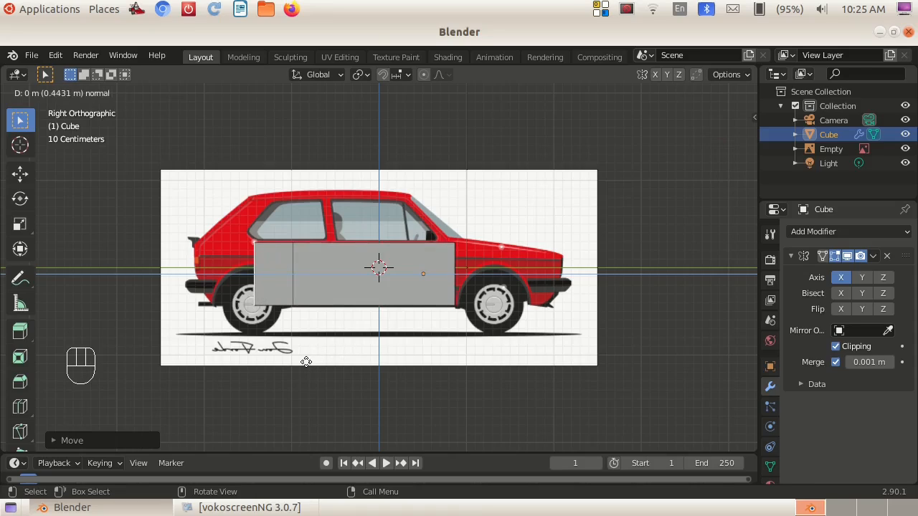
click(303, 363)
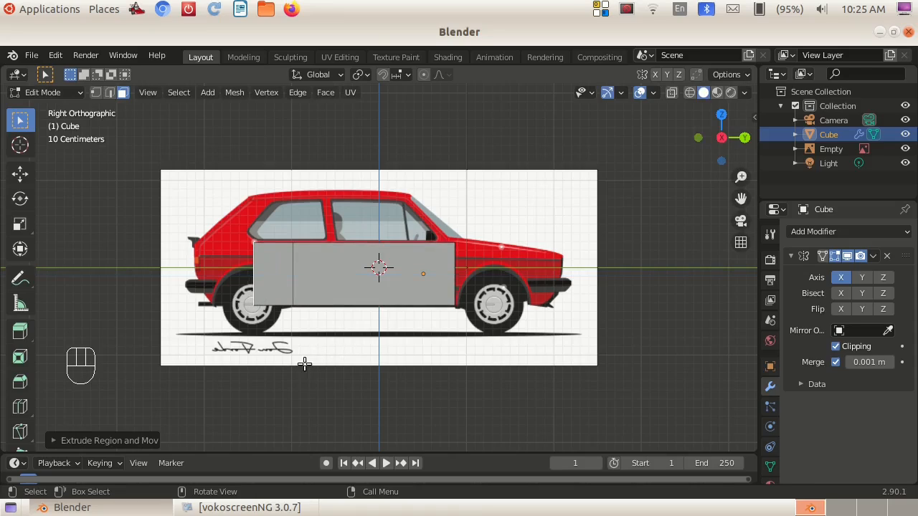
click(671, 92)
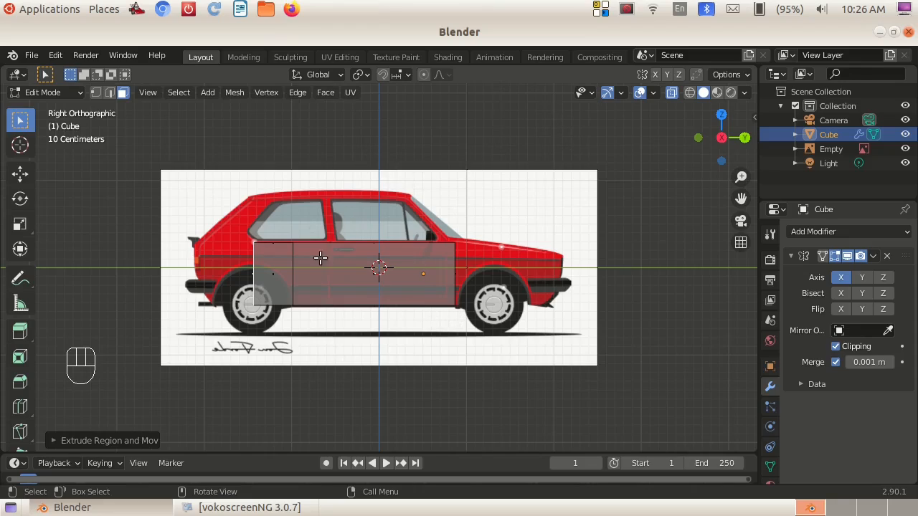
key(e)
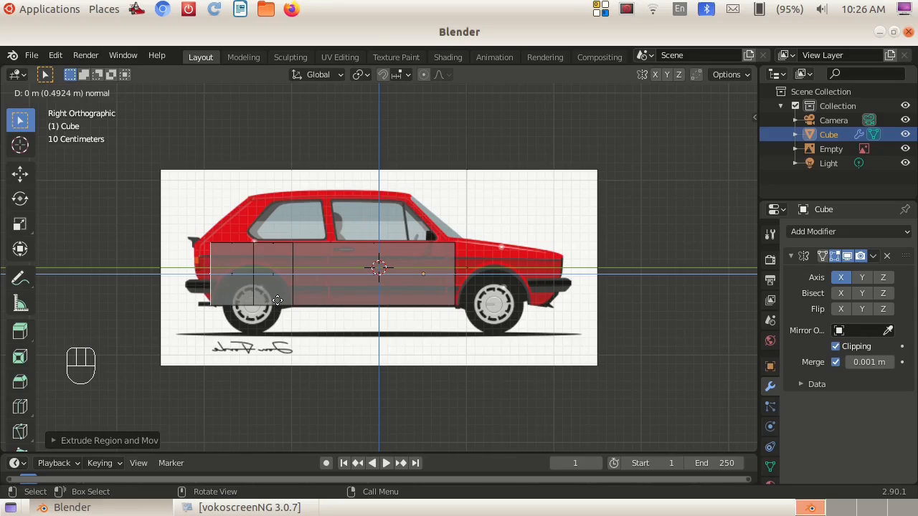
click(278, 300)
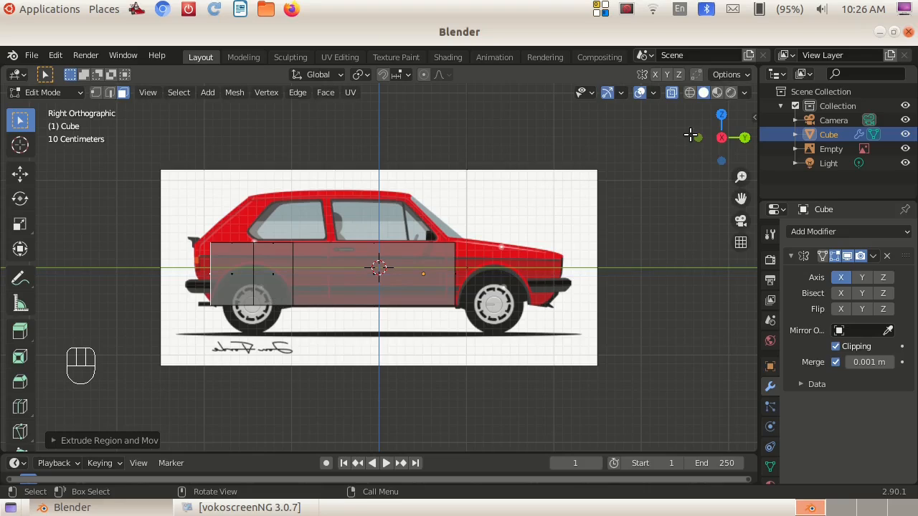
- Extrude the body's front face to the front wheel's centre, then about 0.40 m further to the wheel arch's front edge
drag(702, 153, 706, 143)
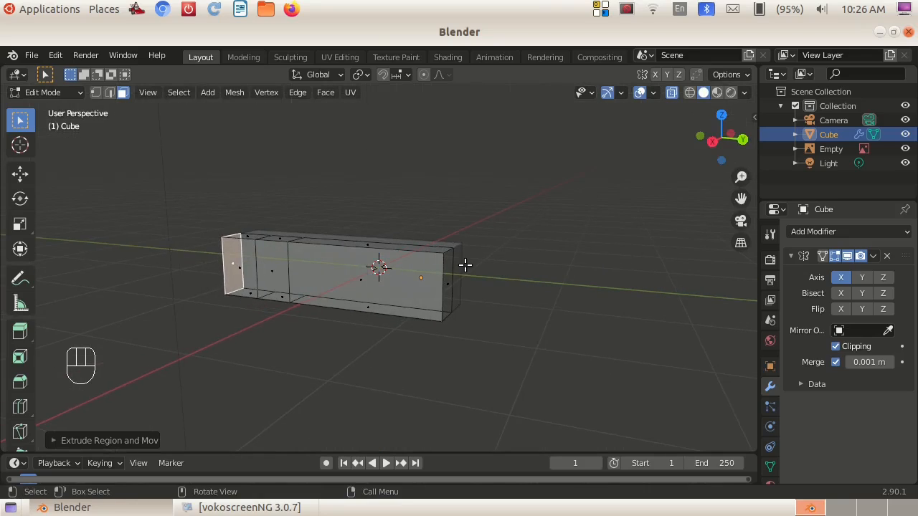
click(443, 261)
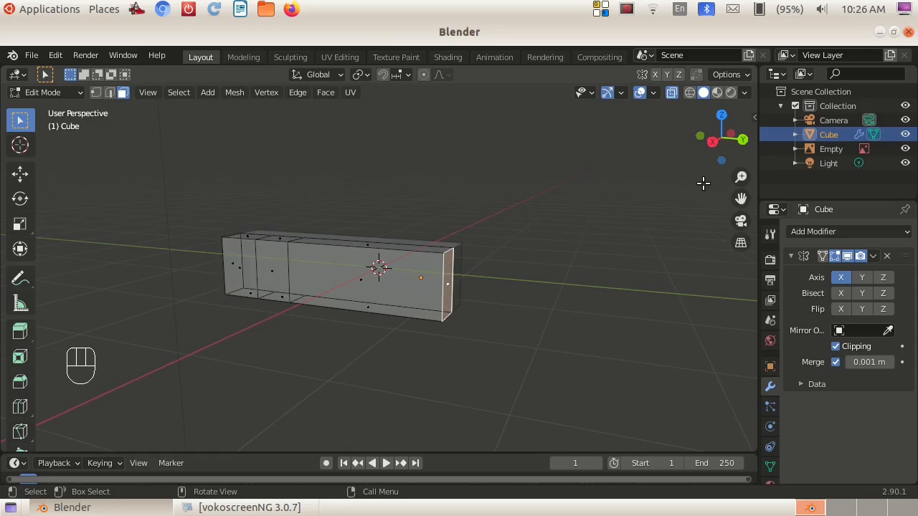
key(KP_3)
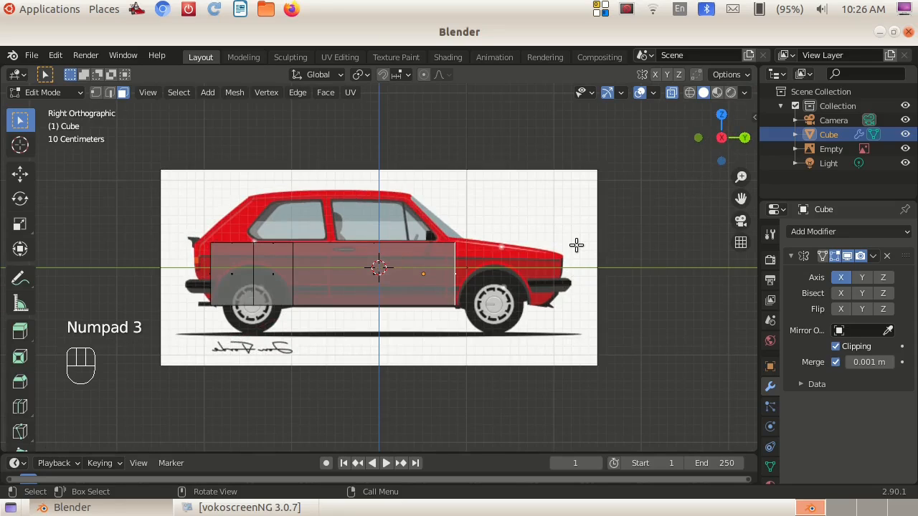
key(e)
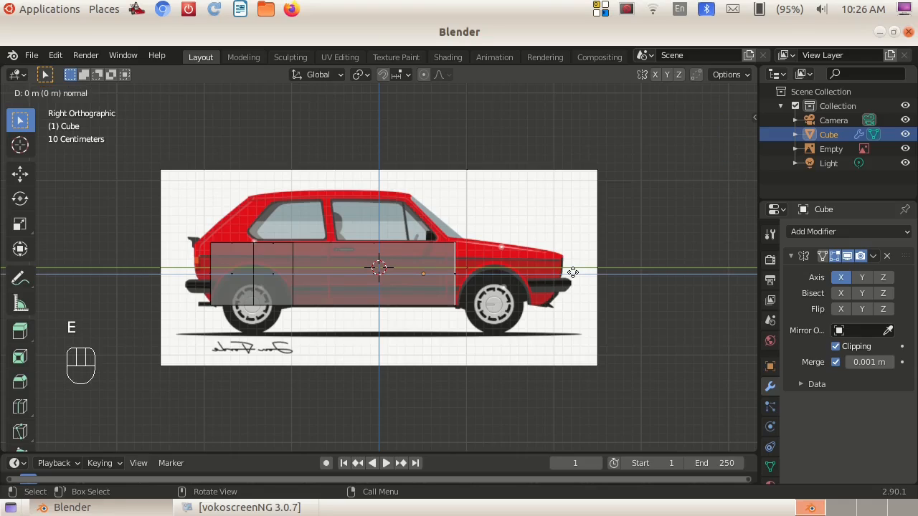
click(610, 283)
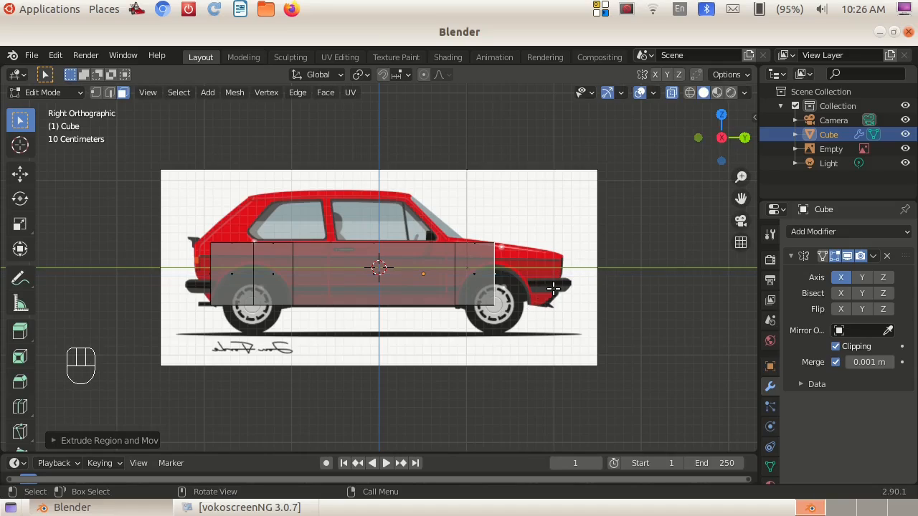
key(e)
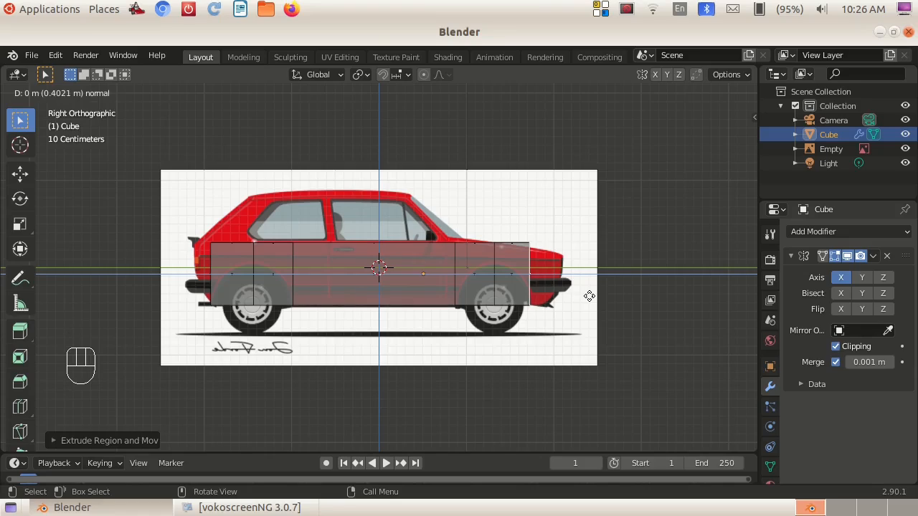
click(588, 296)
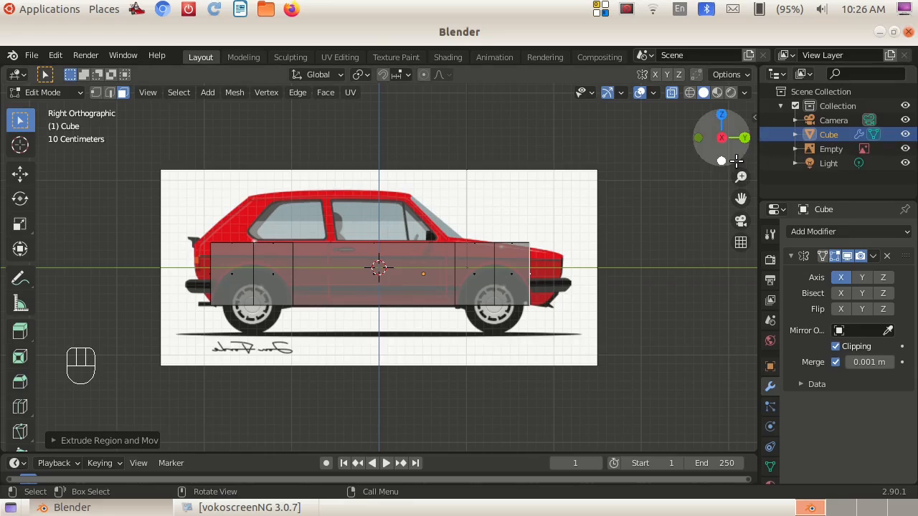
- Extrude the body's rear end face about 0.12 m further back, toward the rear bumper
drag(722, 140, 446, 109)
click(243, 292)
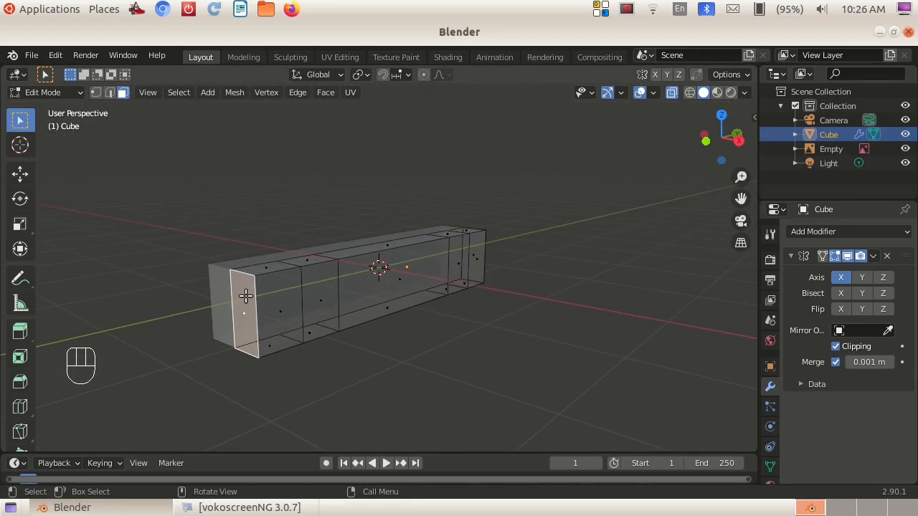
drag(710, 154, 724, 151)
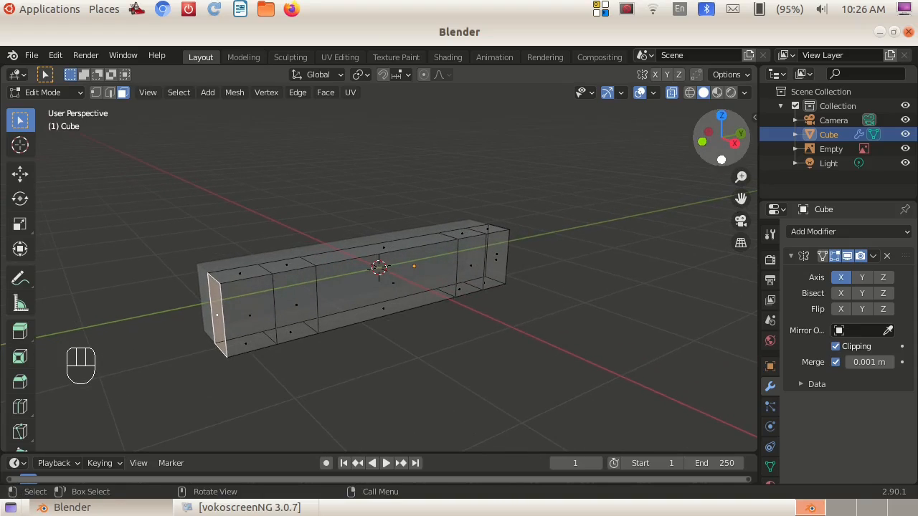
key(KP_3)
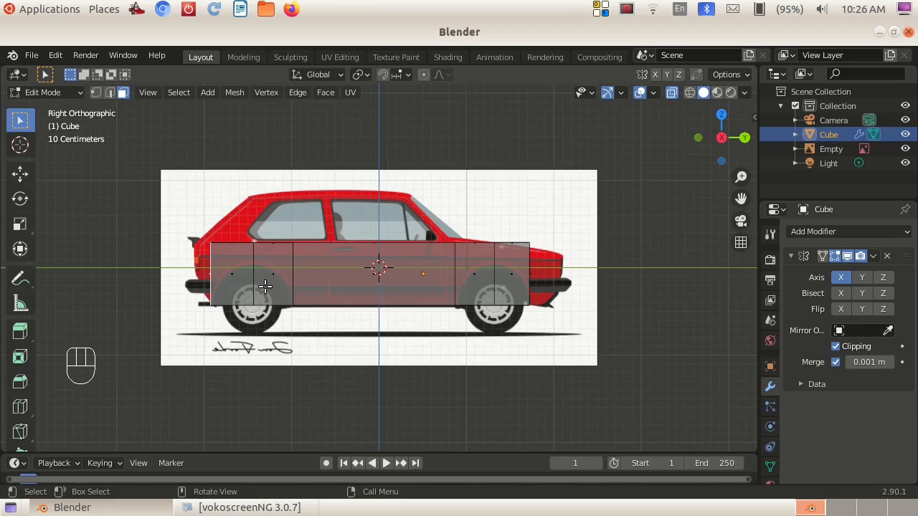
key(e)
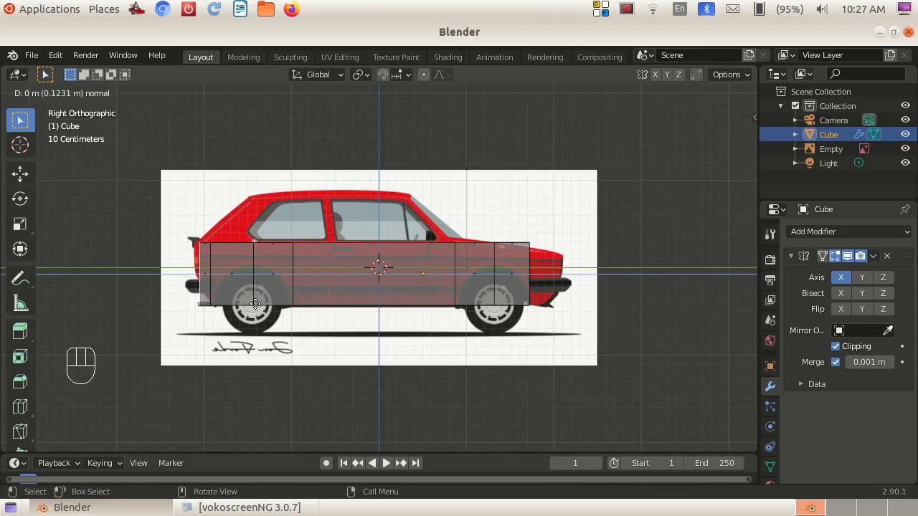
click(255, 304)
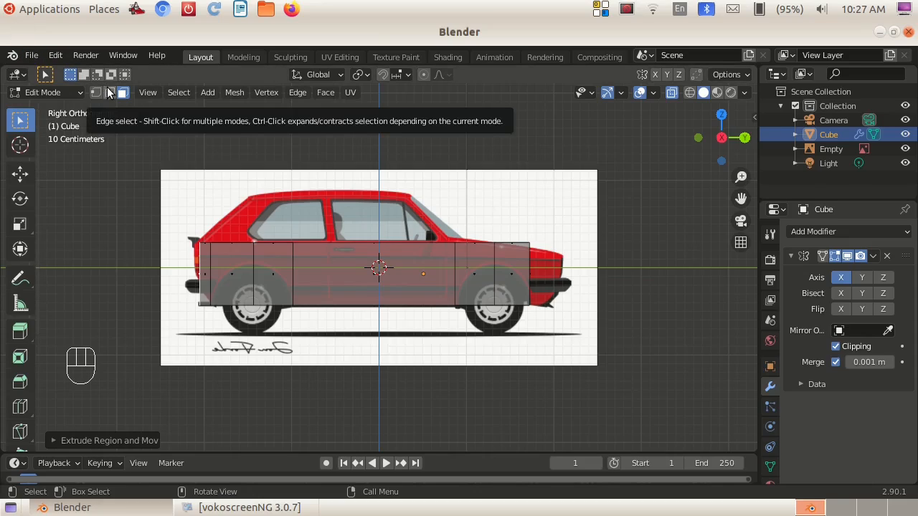
- Raise the lower edge of the body's rear end face about 0.16 m along Z, toward the rear bumper
click(109, 93)
drag(719, 134, 697, 128)
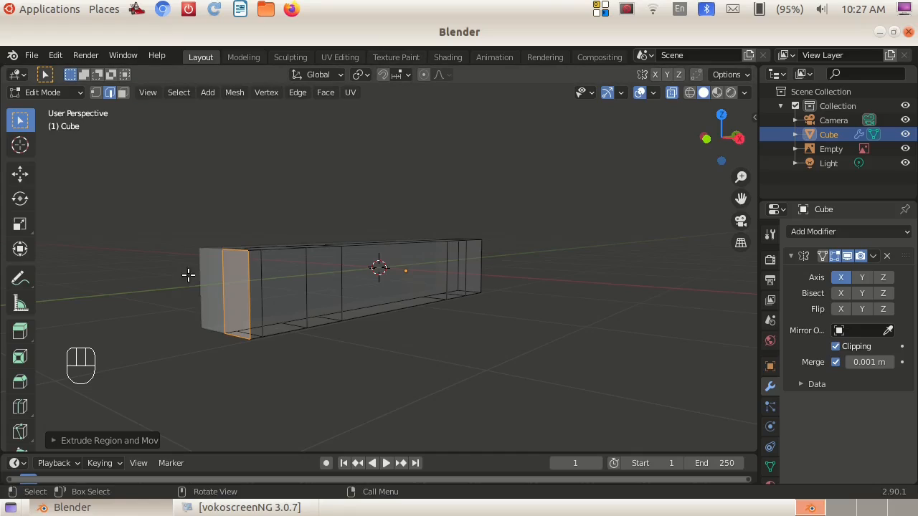
click(234, 336)
key(KP_3)
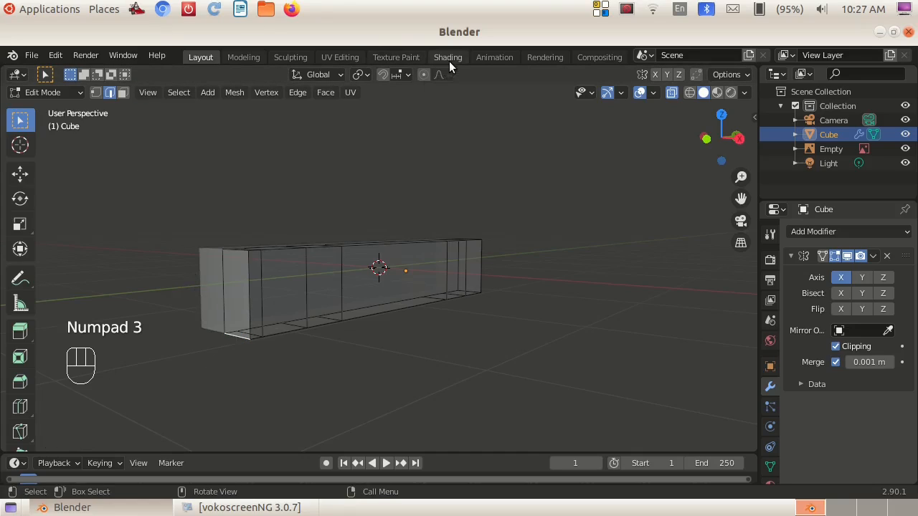
key(KP_3)
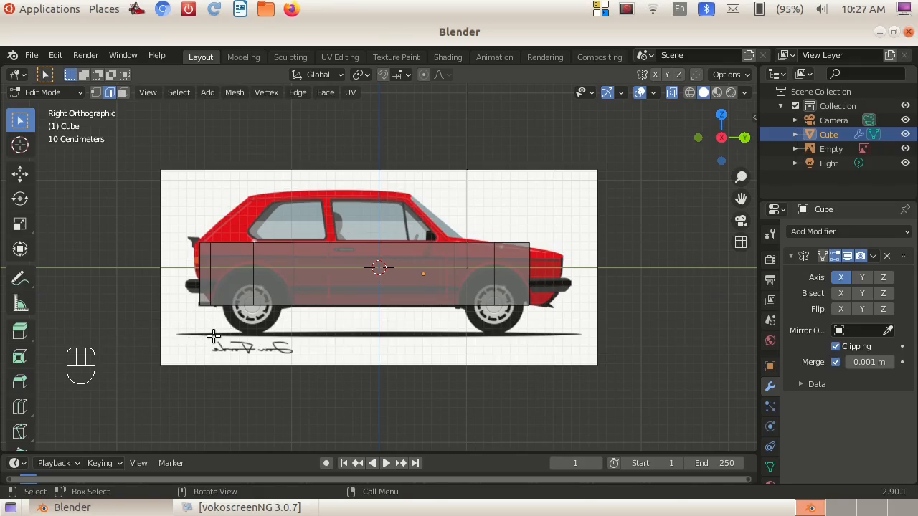
key(g)
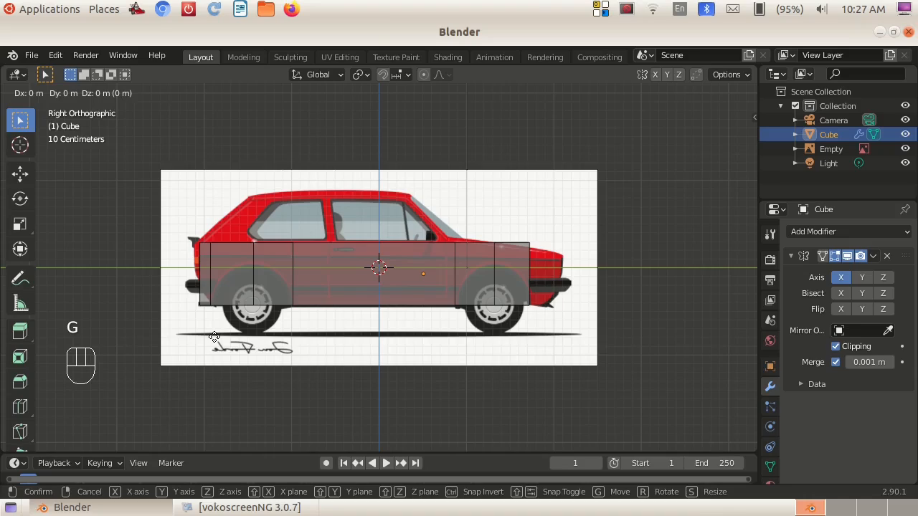
key(z)
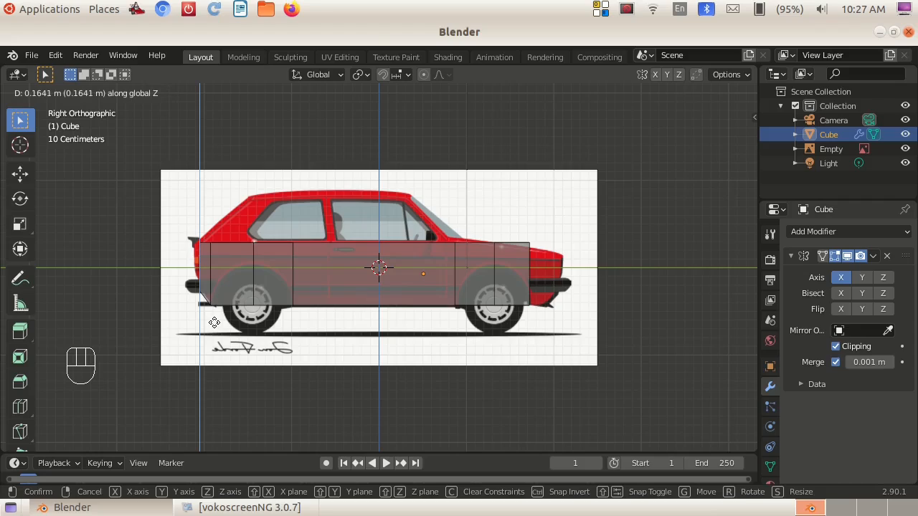
click(215, 322)
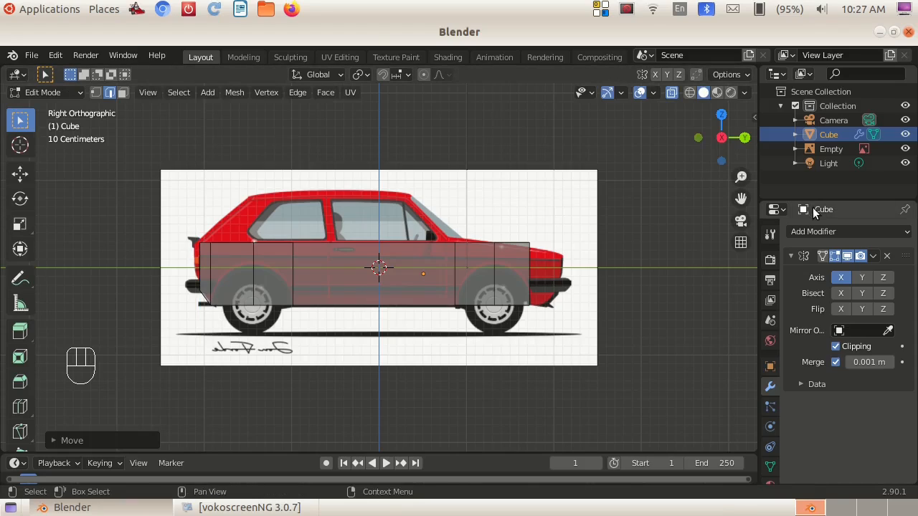
- Raise the bottom edge one segment ahead of the body's rear end about 0.04 m along Z
drag(717, 160, 681, 191)
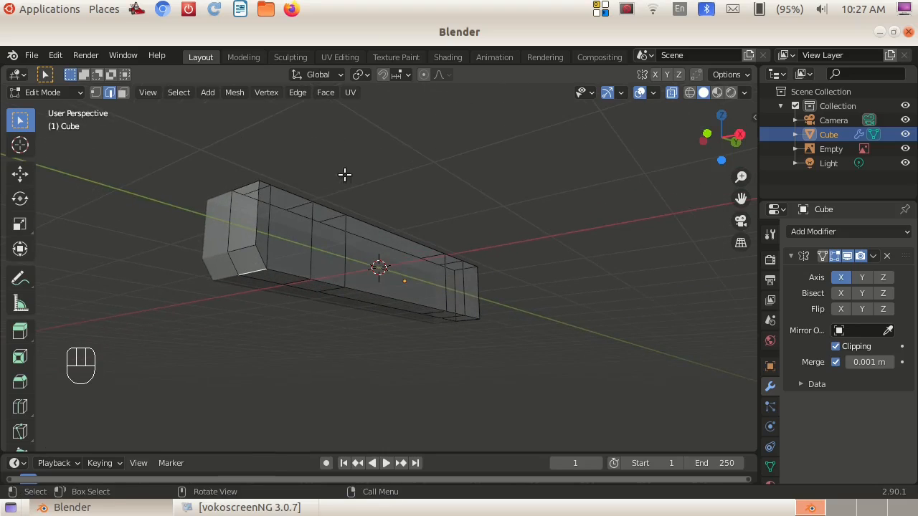
key(KP_3)
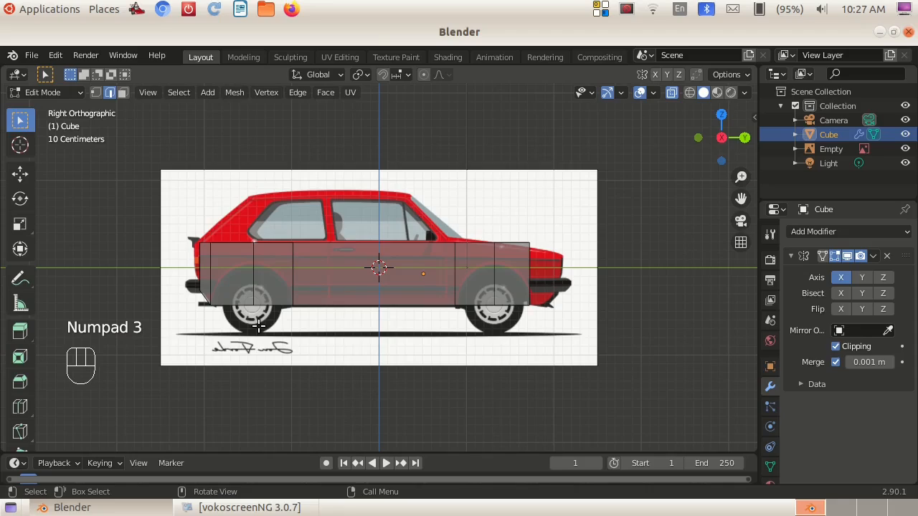
key(g)
key(z)
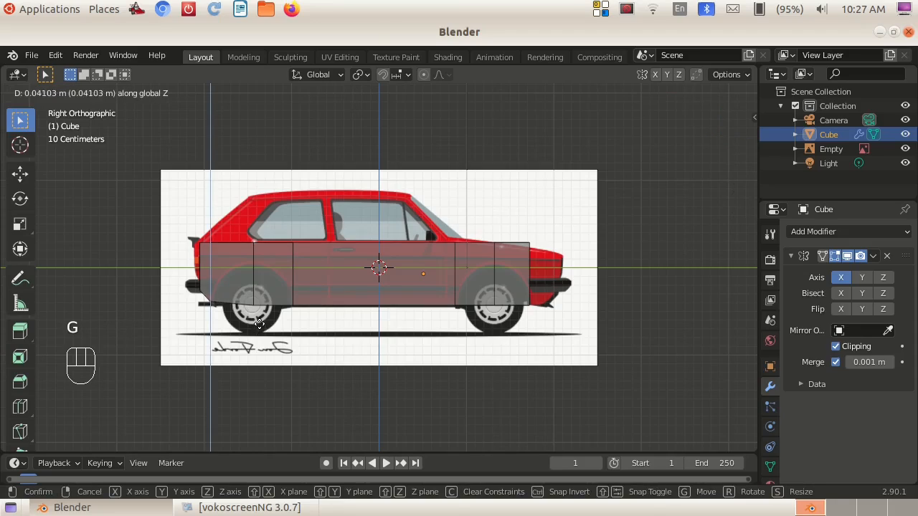
click(260, 324)
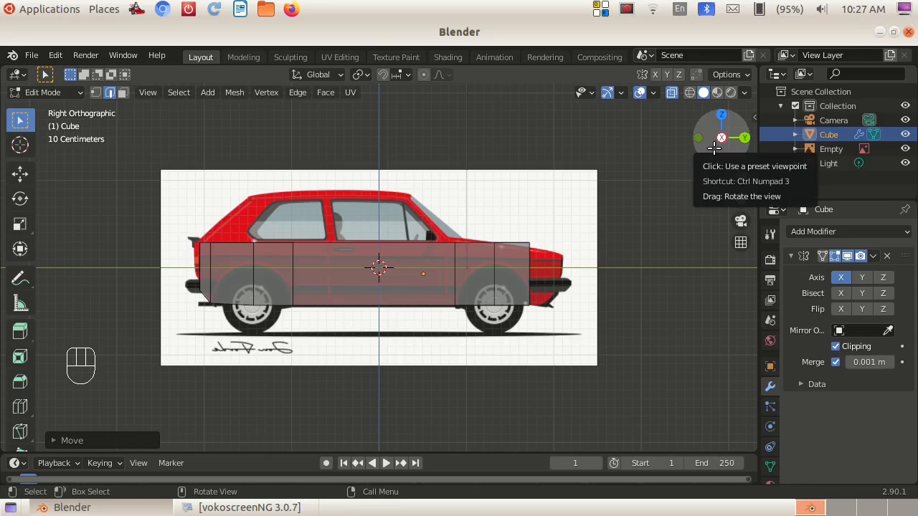
- Extrude the body's rear end face about 0.07 m further back, to the car's rear outline
drag(714, 147, 723, 159)
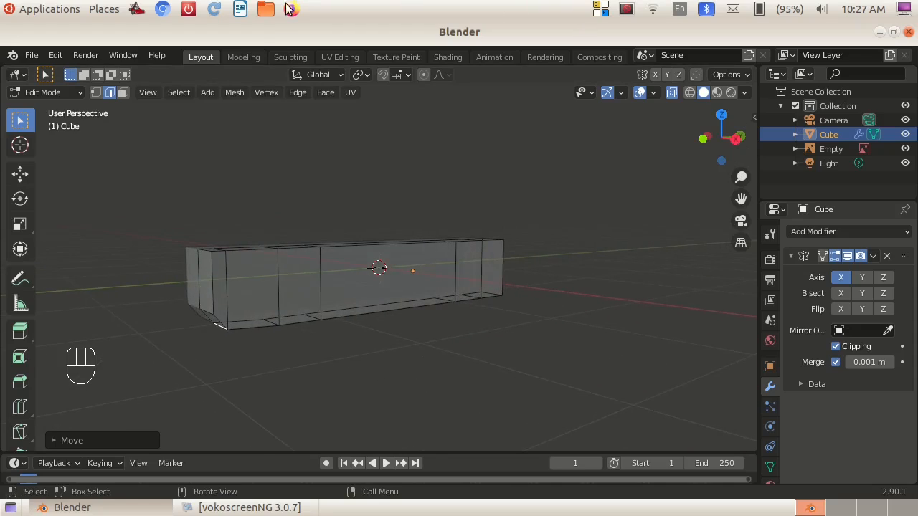
click(123, 93)
click(206, 267)
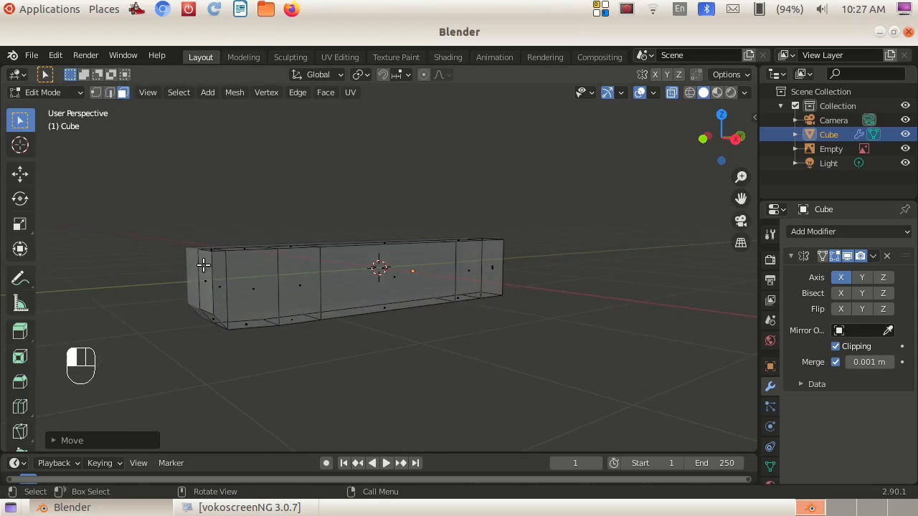
key(KP_3)
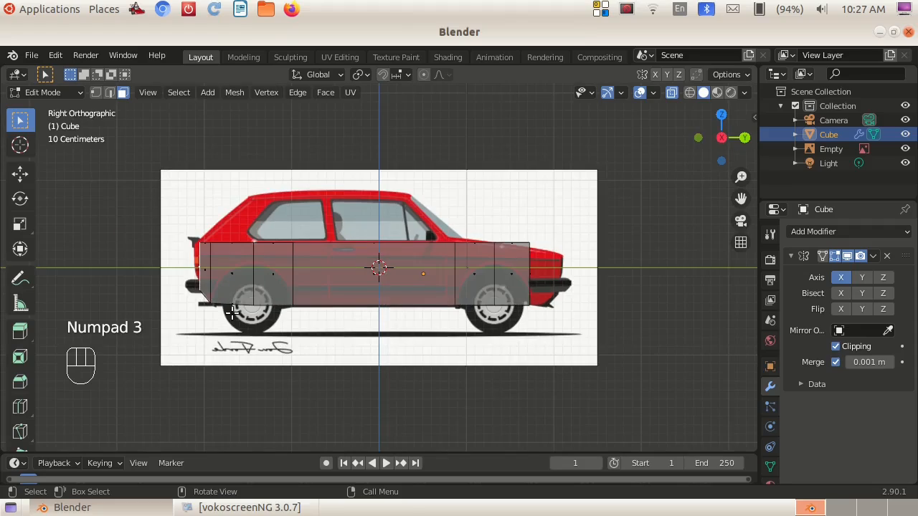
key(e)
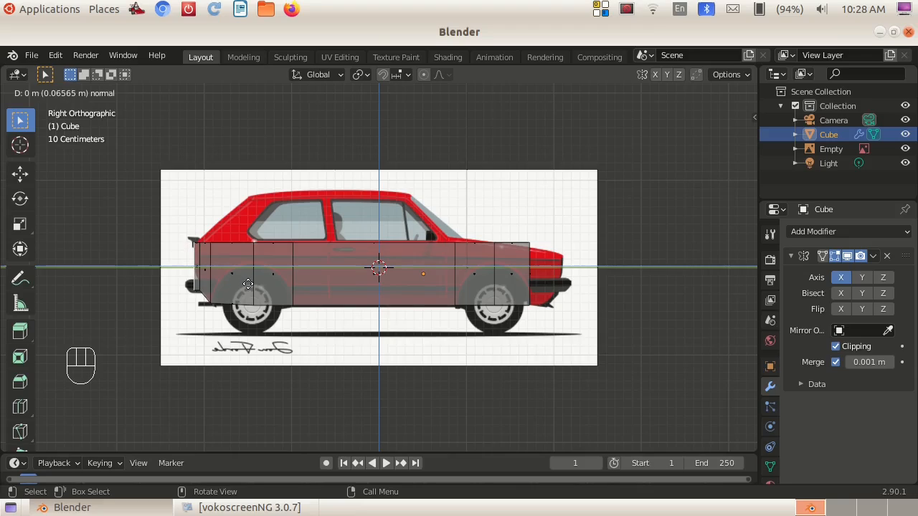
click(247, 284)
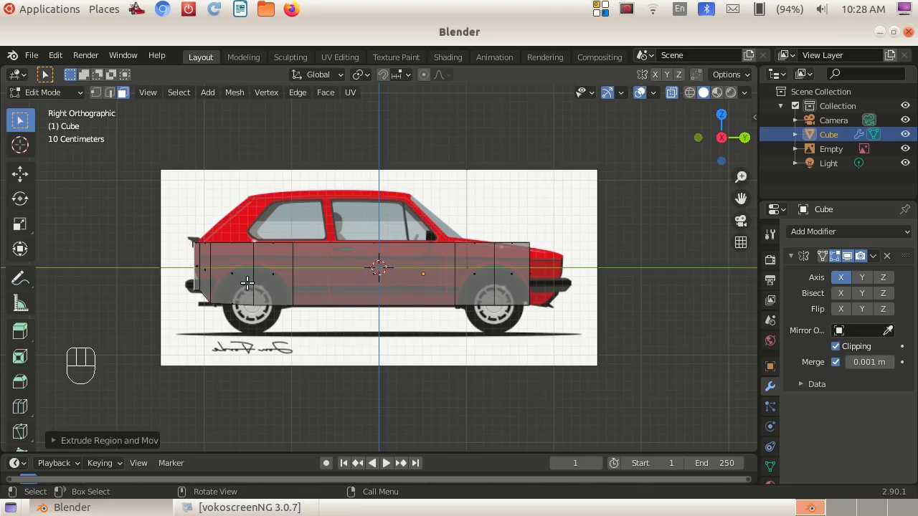
key(g)
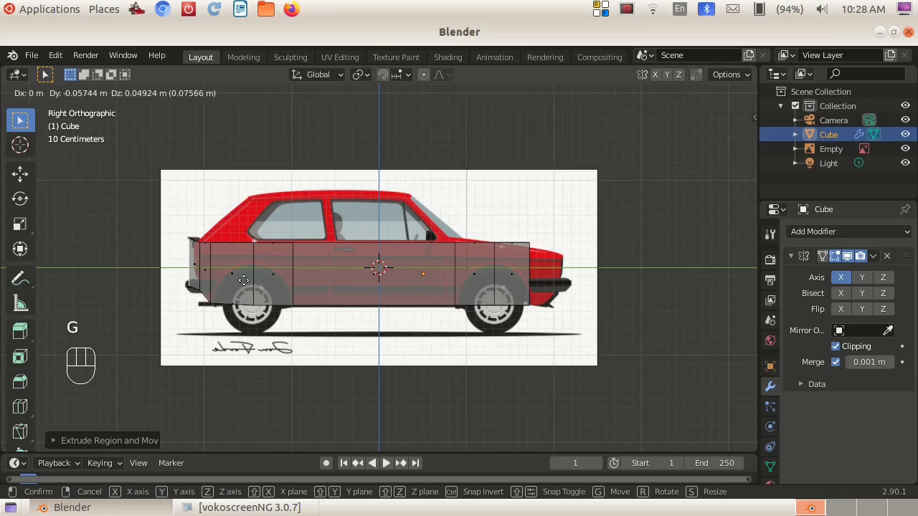
click(246, 278)
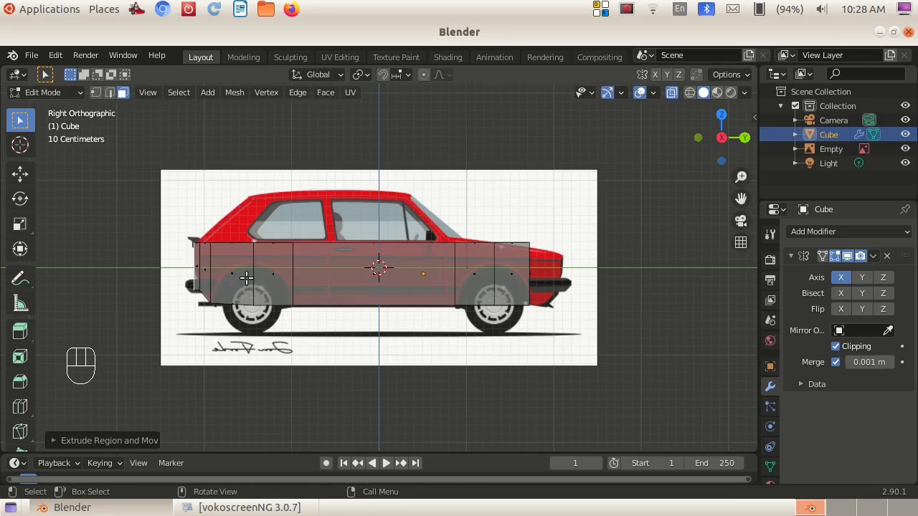
key(g)
key(z)
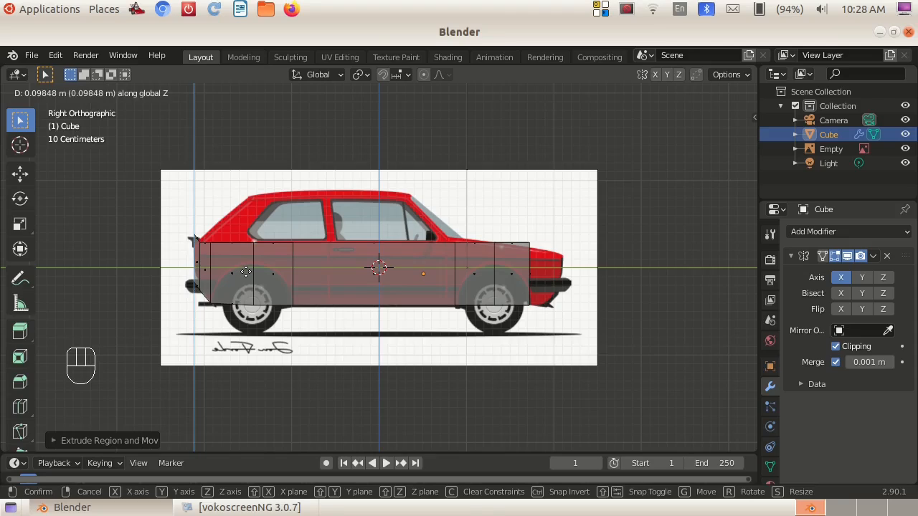
click(246, 273)
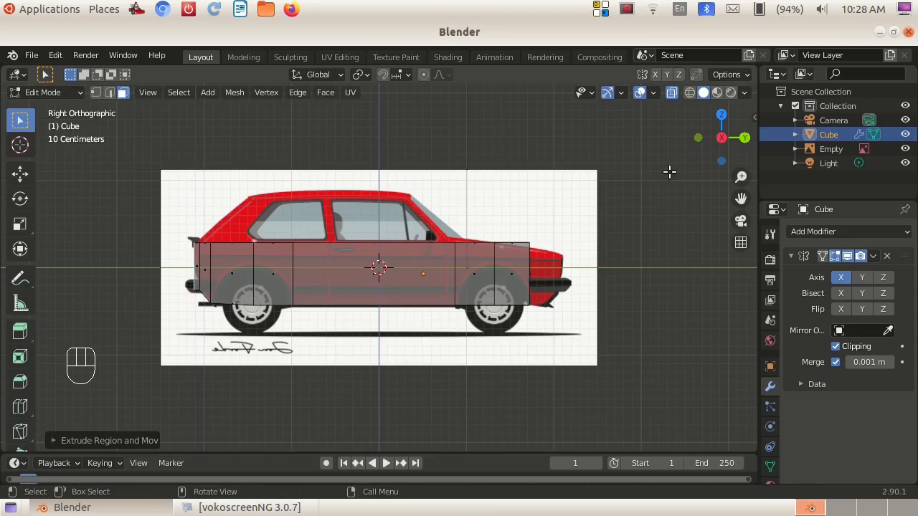
- Raise the lower edge of the body's rearmost face about 0.25 m along Z to follow the tail's slope
drag(712, 149, 735, 139)
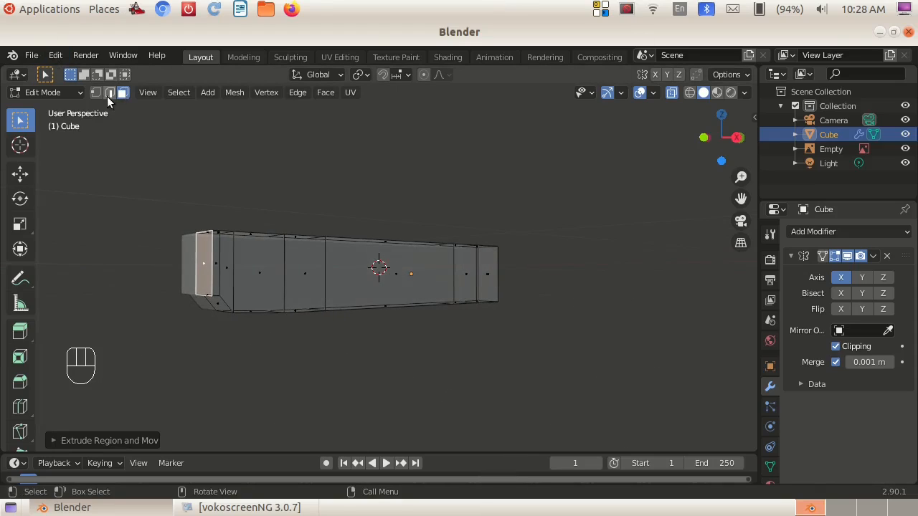
click(109, 95)
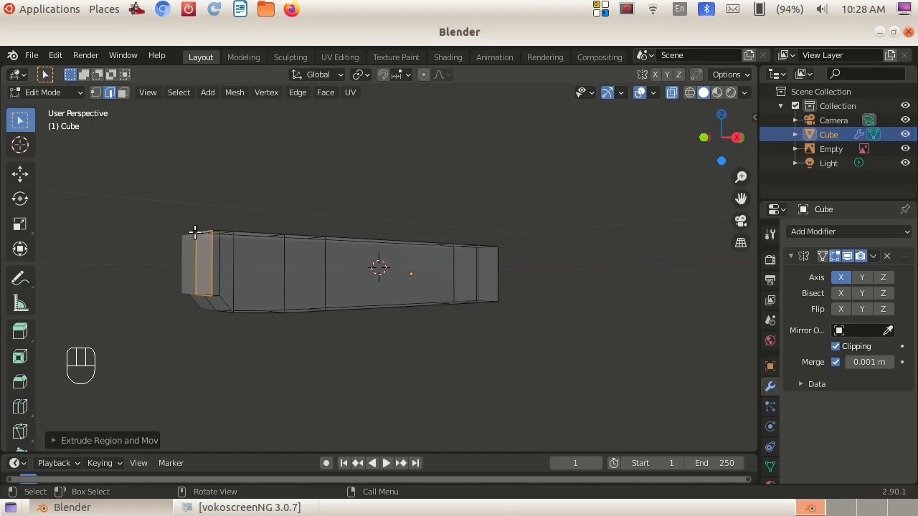
click(205, 294)
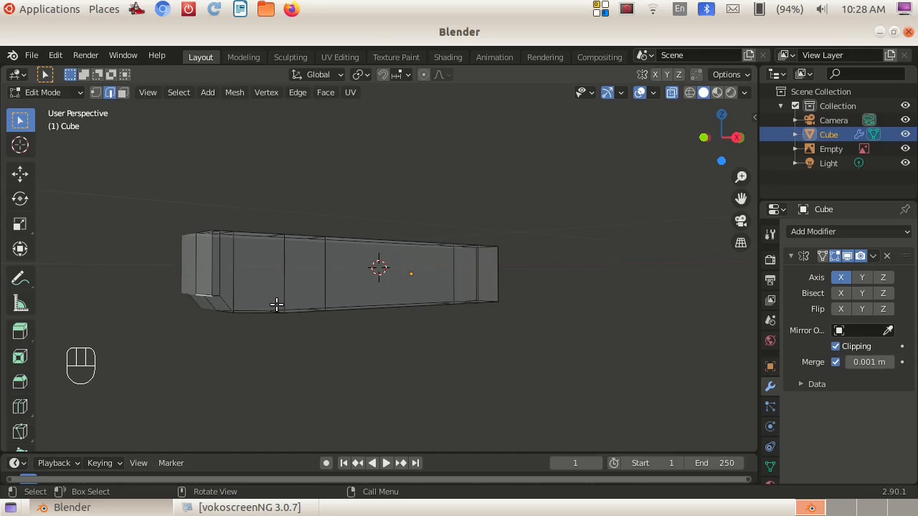
key(KP_3)
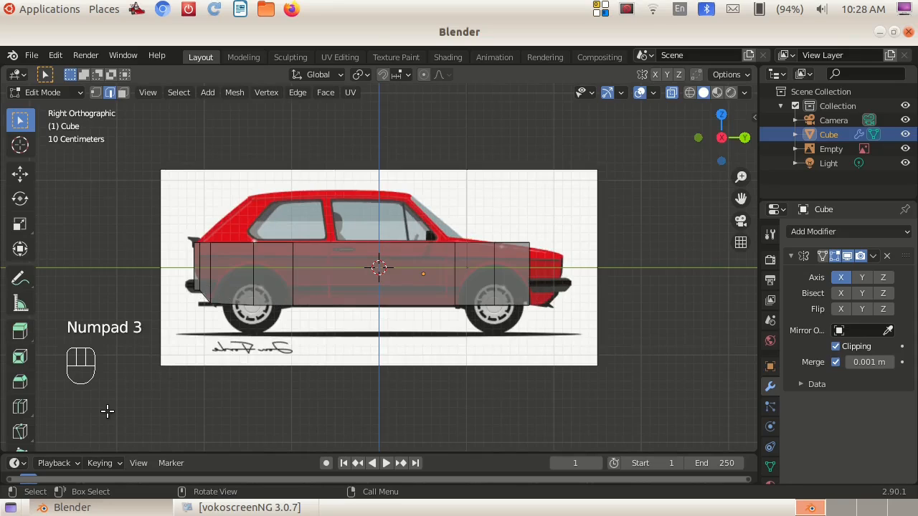
key(g)
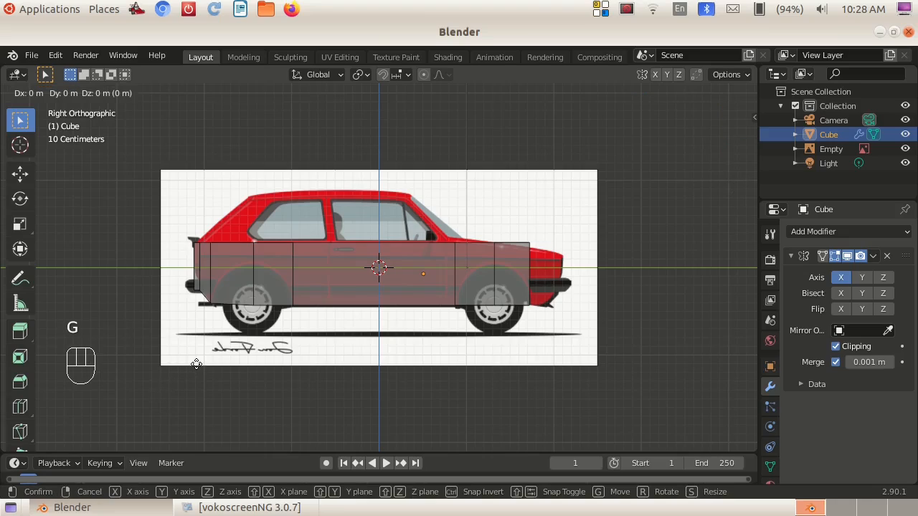
key(z)
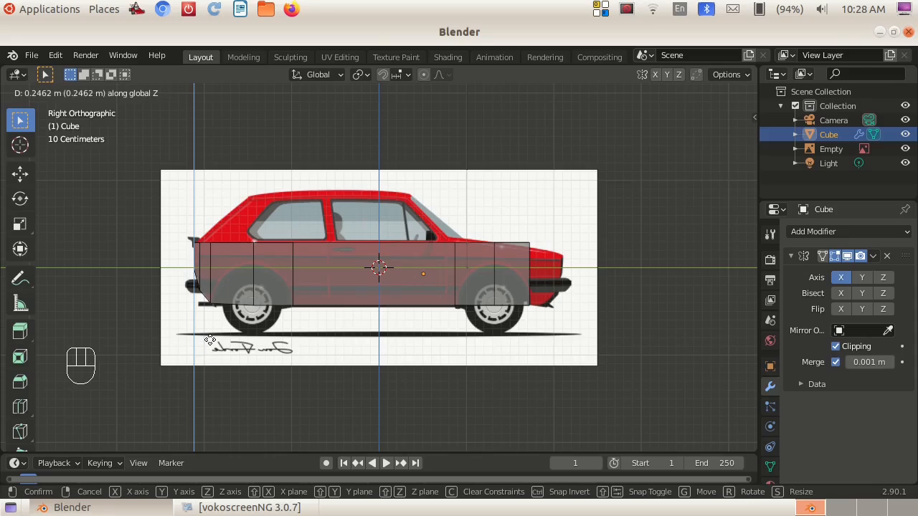
click(208, 339)
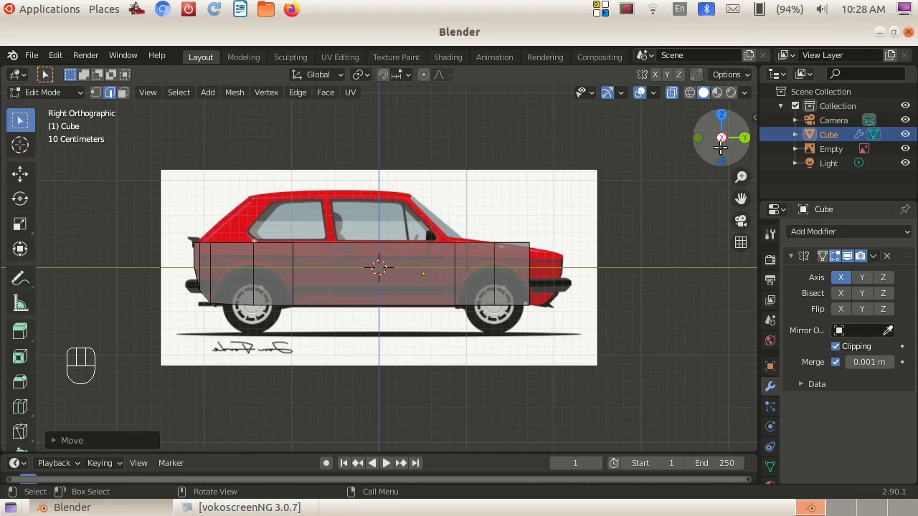
- Lower the top edge of the body's front end face about 0.07 m along Z to match the bonnet line
drag(708, 147, 732, 142)
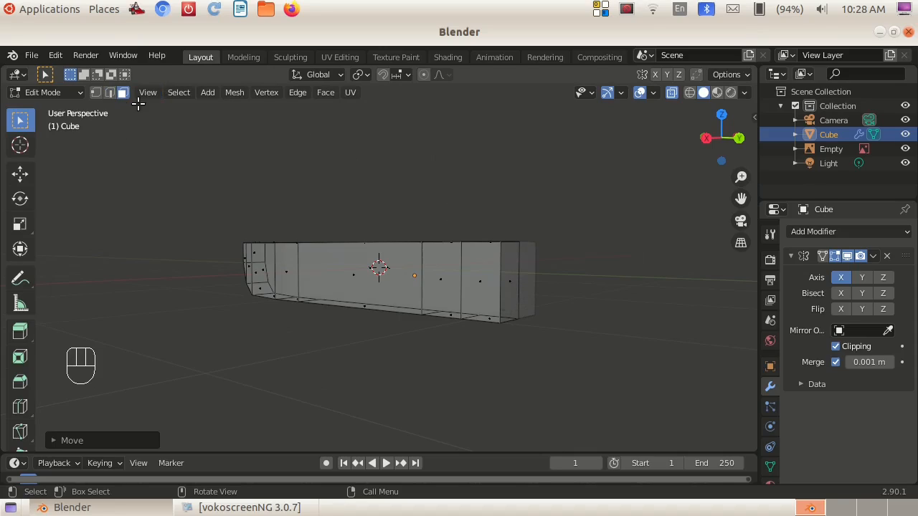
click(110, 93)
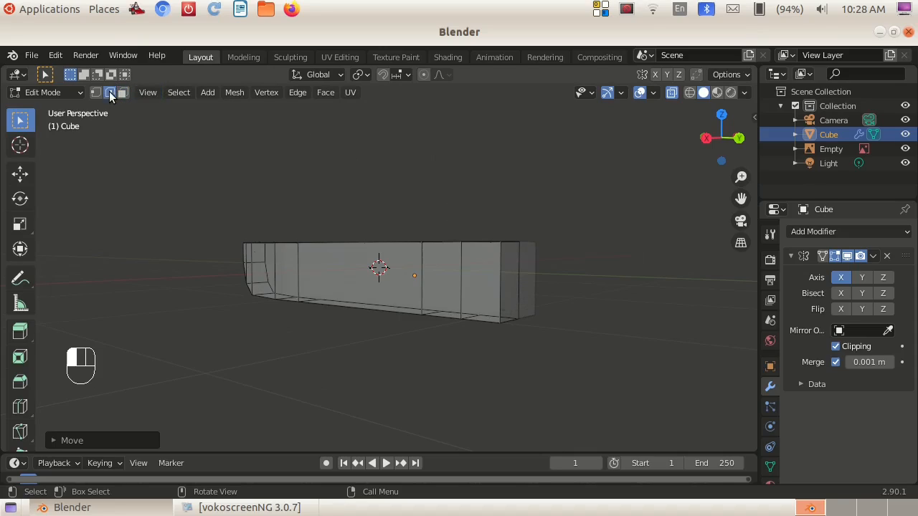
click(513, 244)
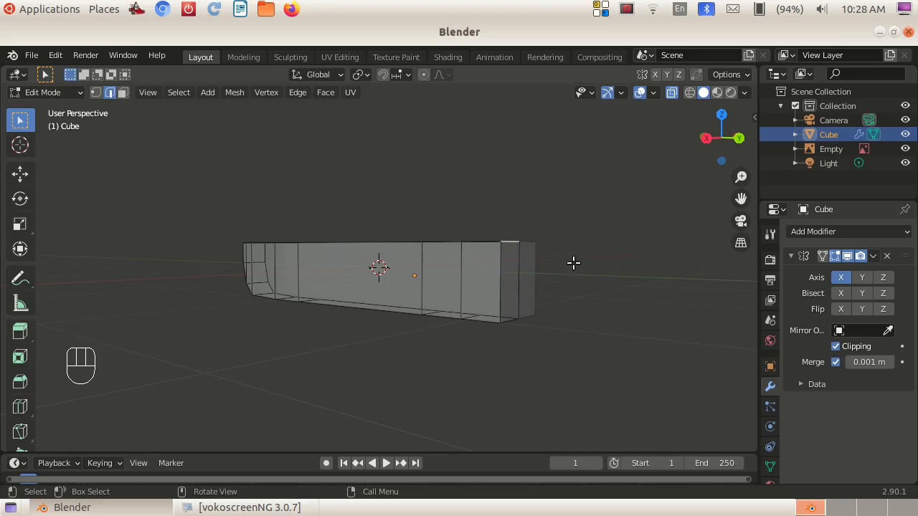
key(KP_3)
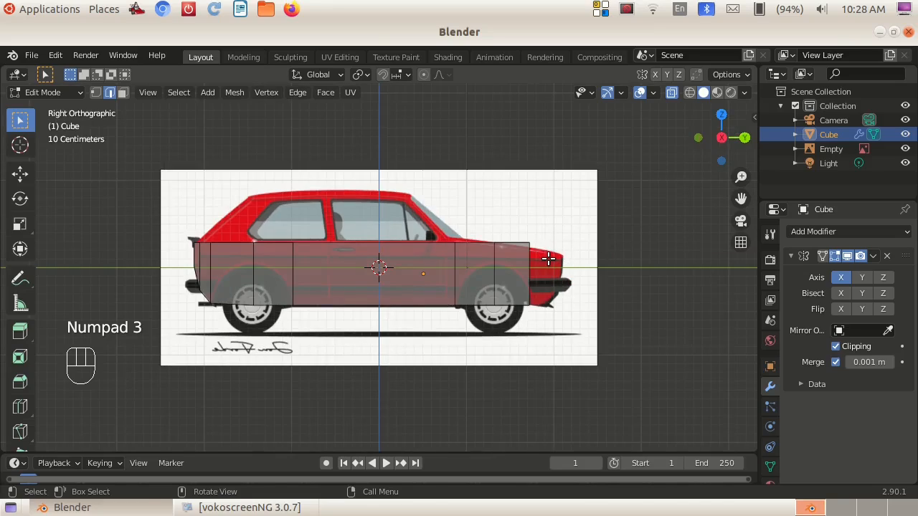
key(g)
key(z)
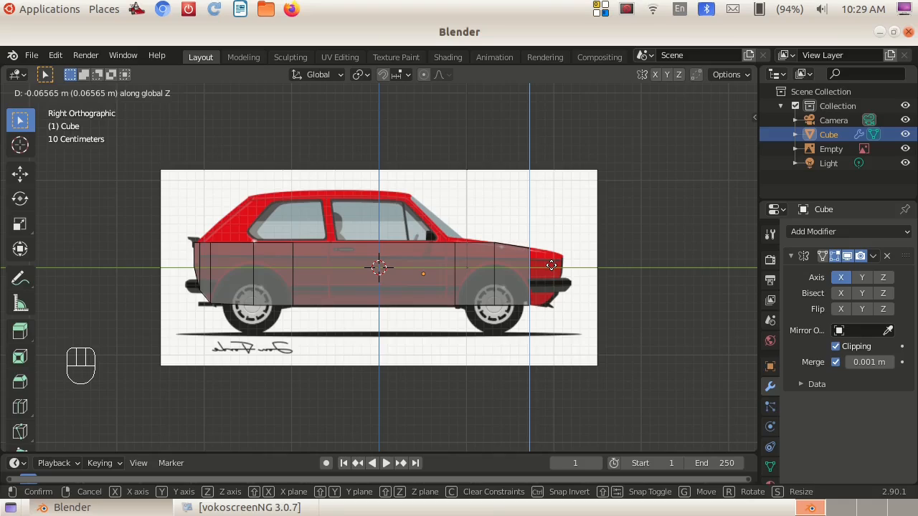
click(551, 265)
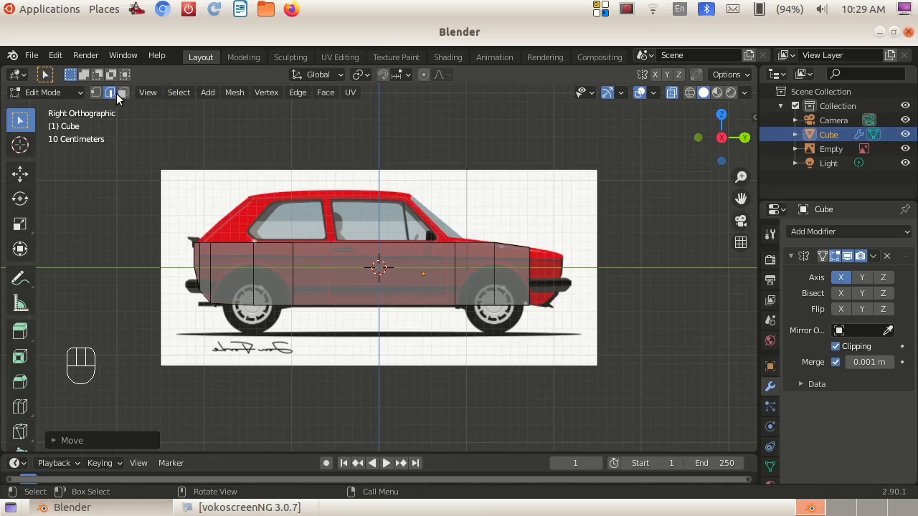
- Switch to face selection and split the 3D viewport into two side-by-side views, orbiting one to a perspective of the body's front
click(122, 91)
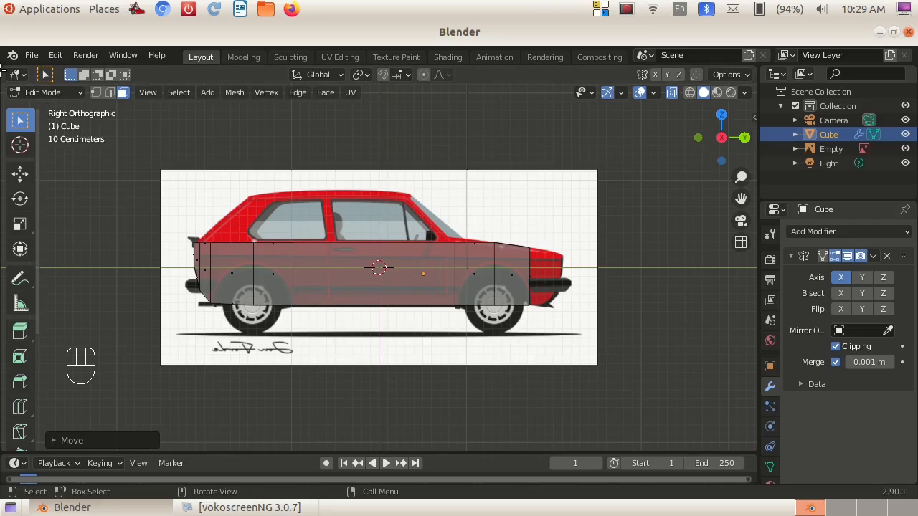
drag(18, 78, 340, 182)
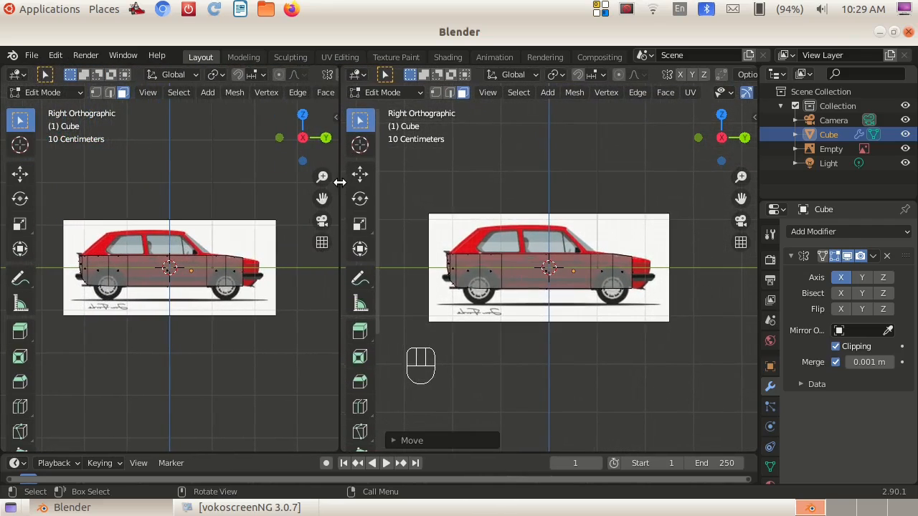
drag(286, 152, 312, 150)
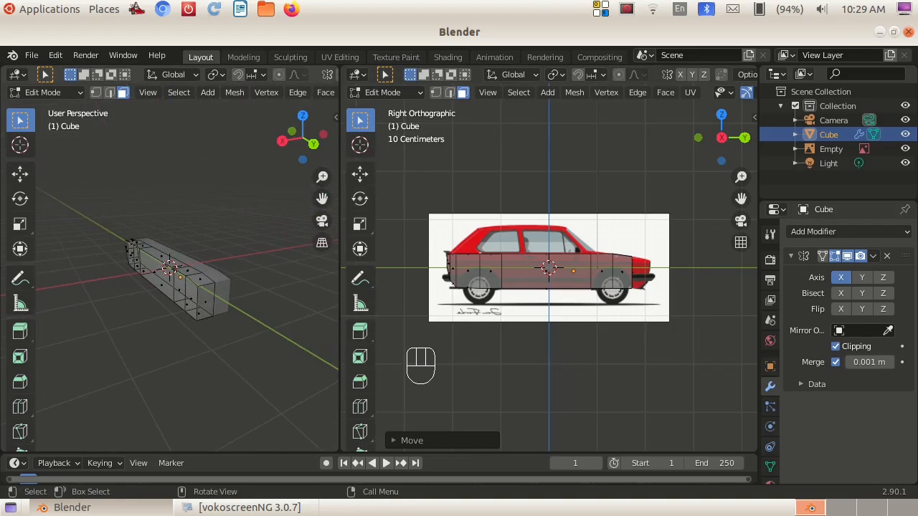
- Extrude the body's front end face about 0.39 m forward to the car's front outline
click(202, 304)
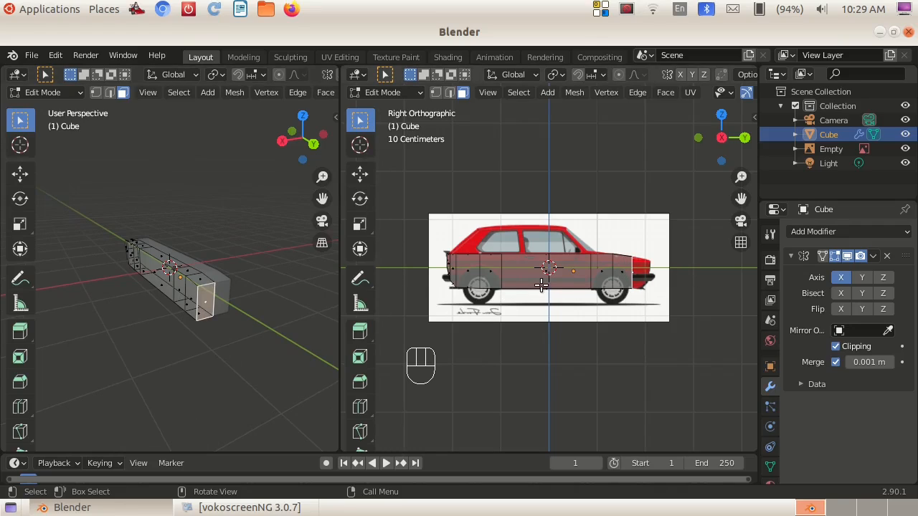
scroll(722, 354, up, 3)
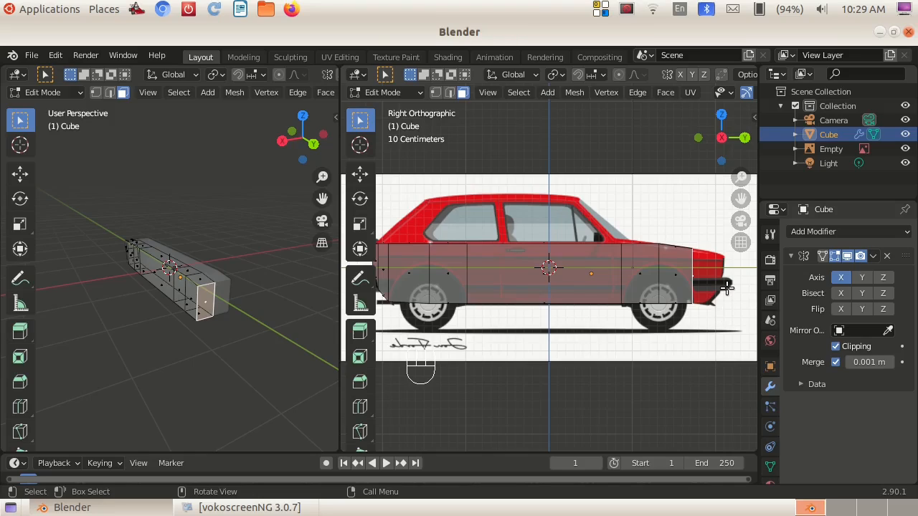
key(e)
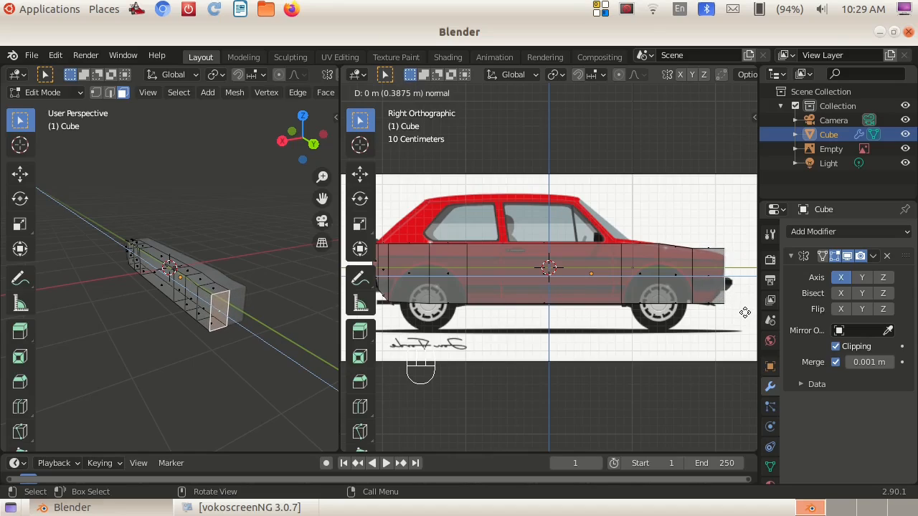
click(745, 312)
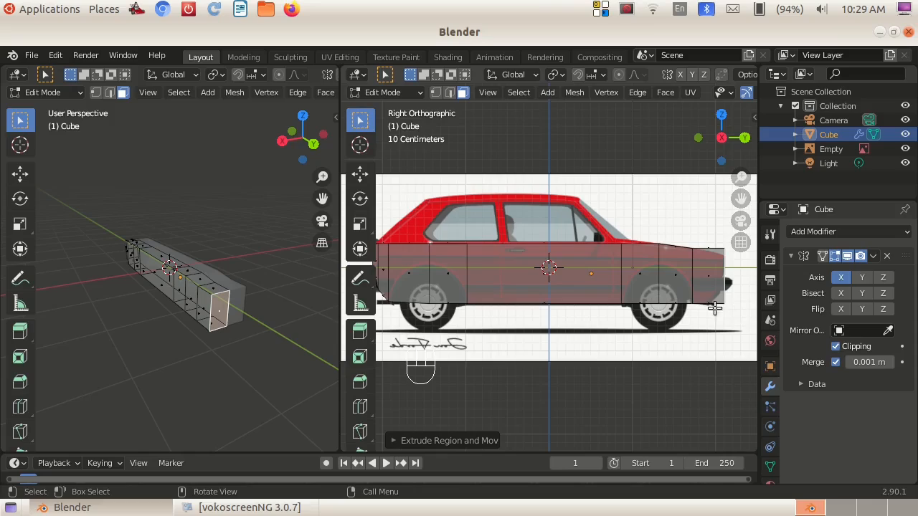
- Lower the top edge of the body's front end face about 0.09 m along Z to follow the sloping bonnet
click(223, 292)
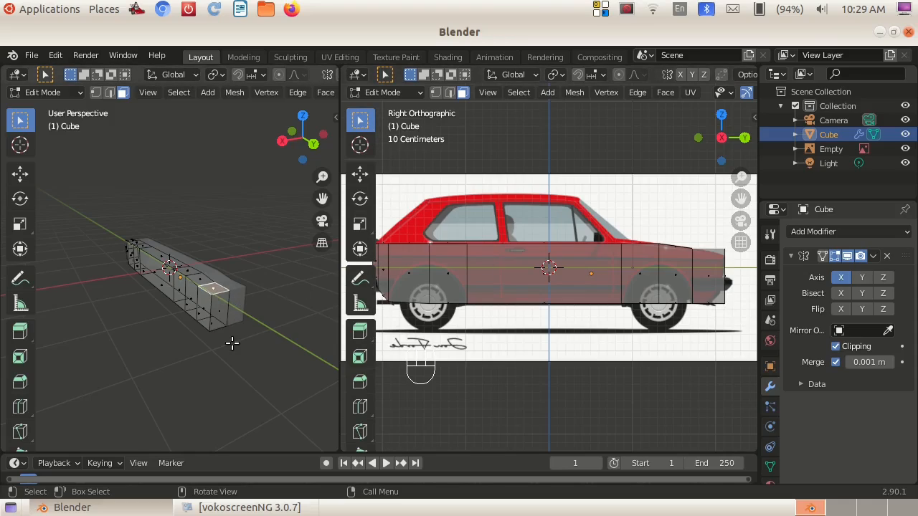
click(109, 92)
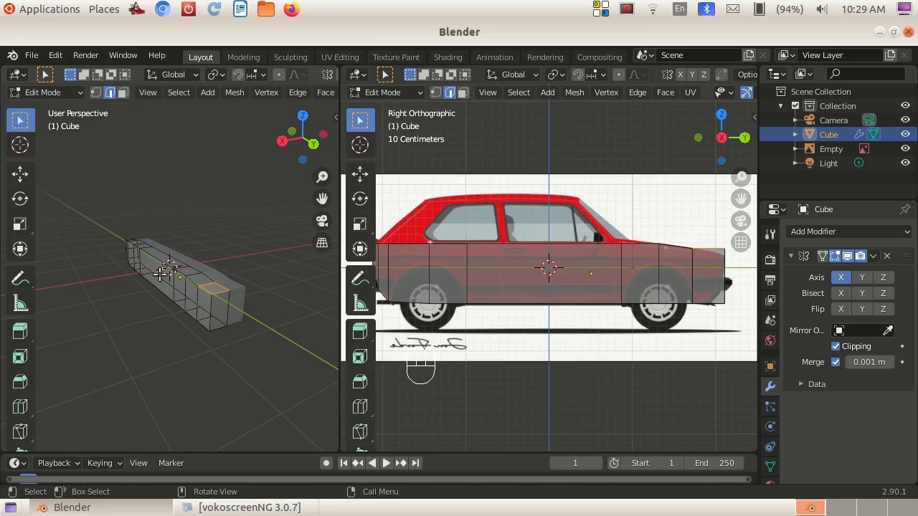
click(221, 291)
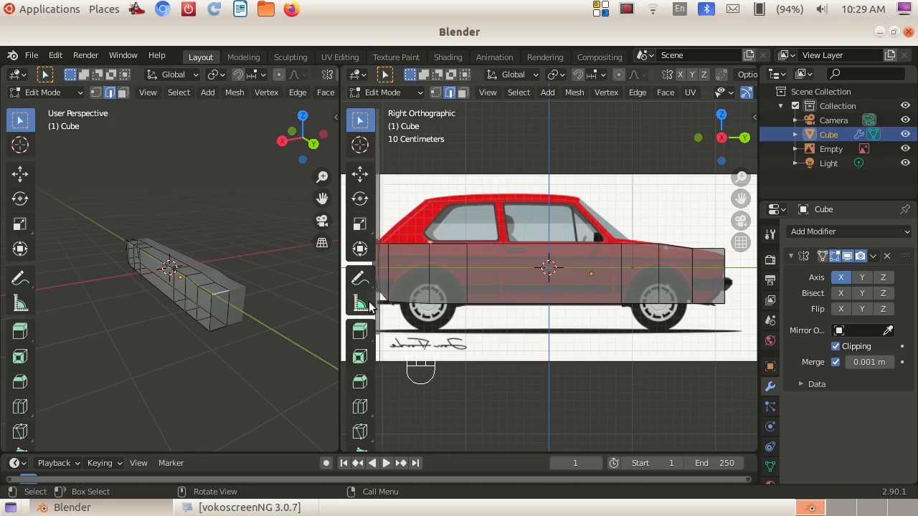
key(g)
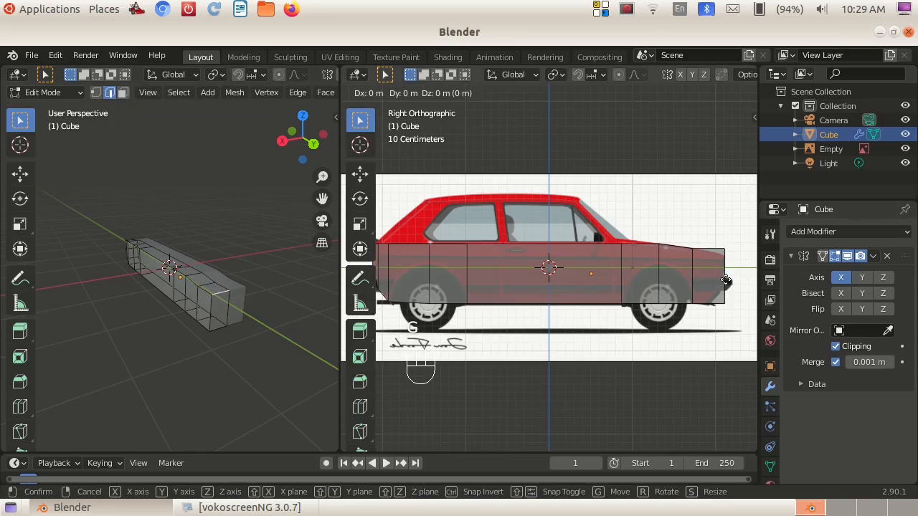
key(z)
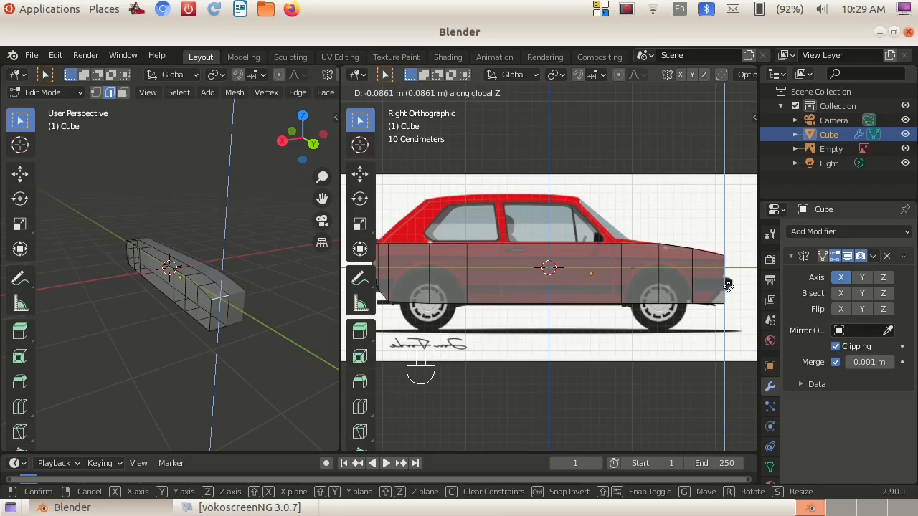
click(727, 286)
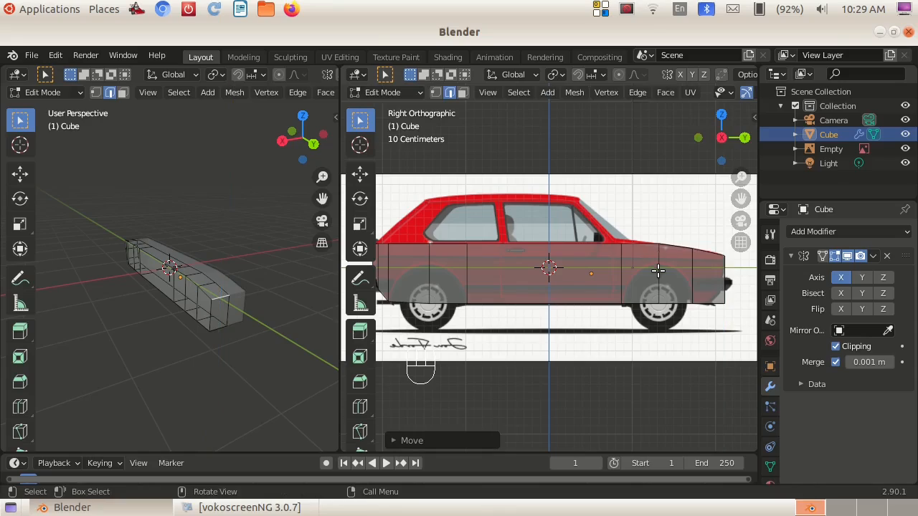
click(217, 327)
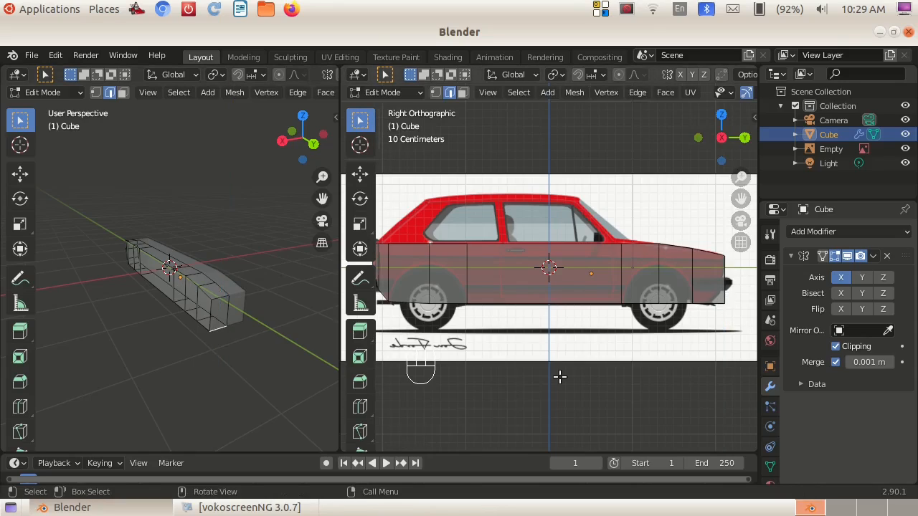
key(g)
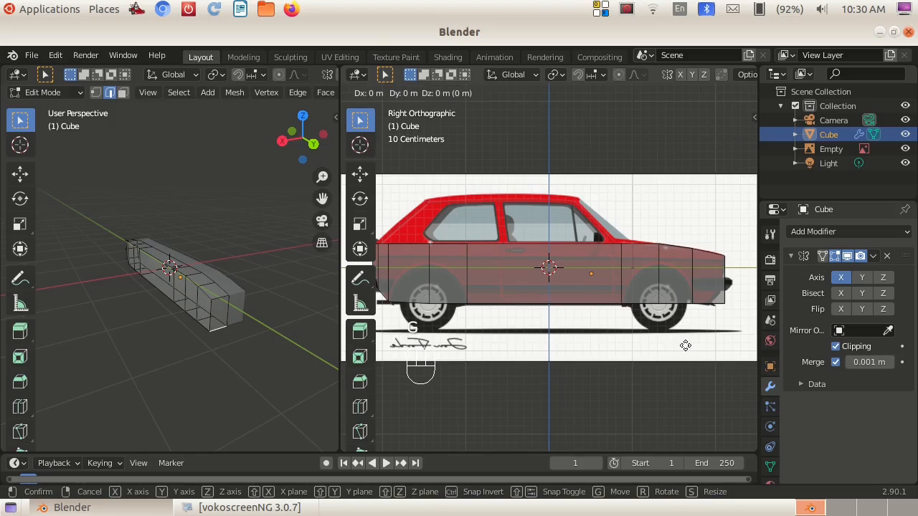
key(z)
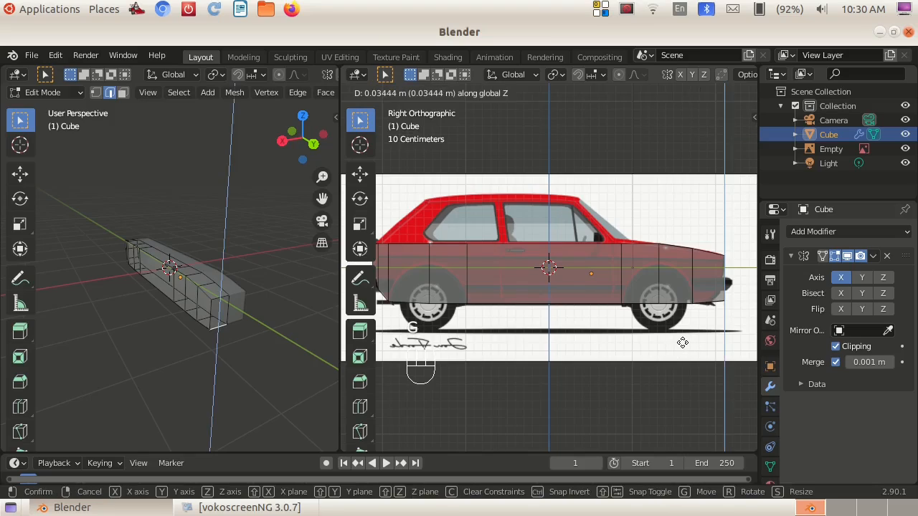
click(682, 333)
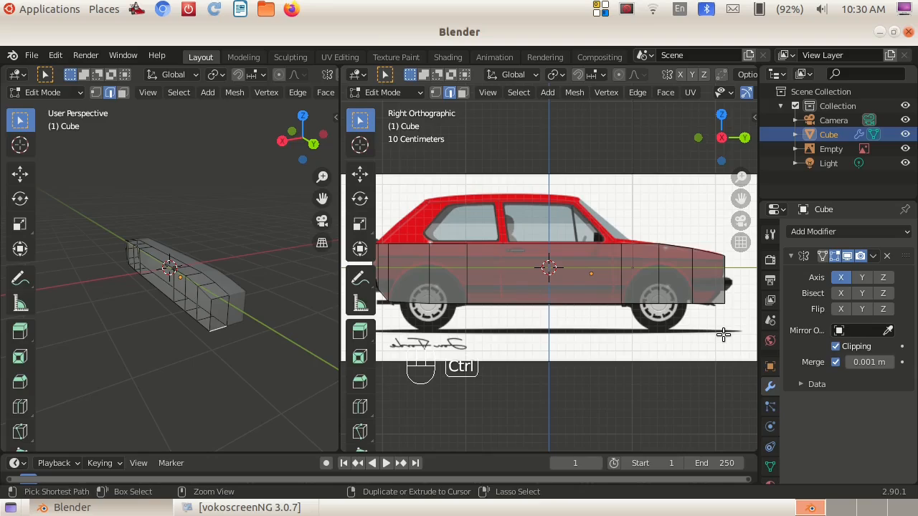
- Add a vertical loop cut through the middle of the body's frontmost section
key(ctrl+r)
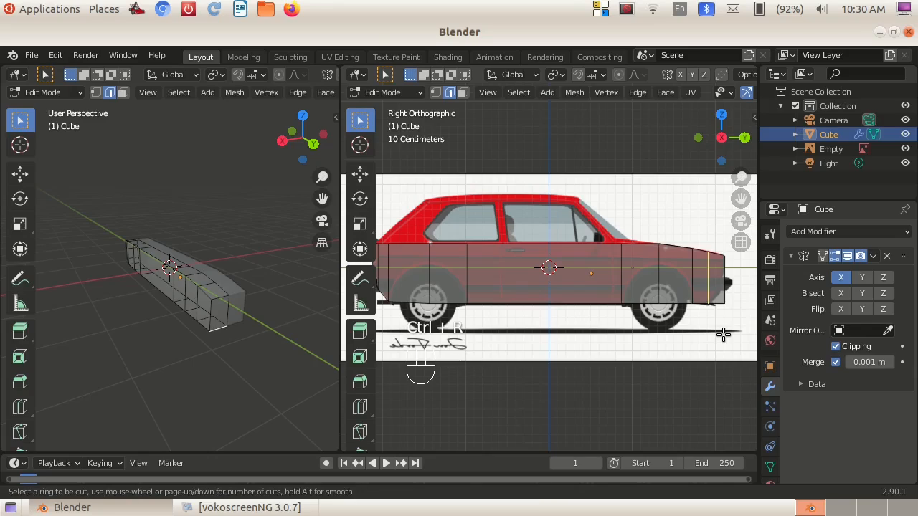
click(723, 334)
click(722, 335)
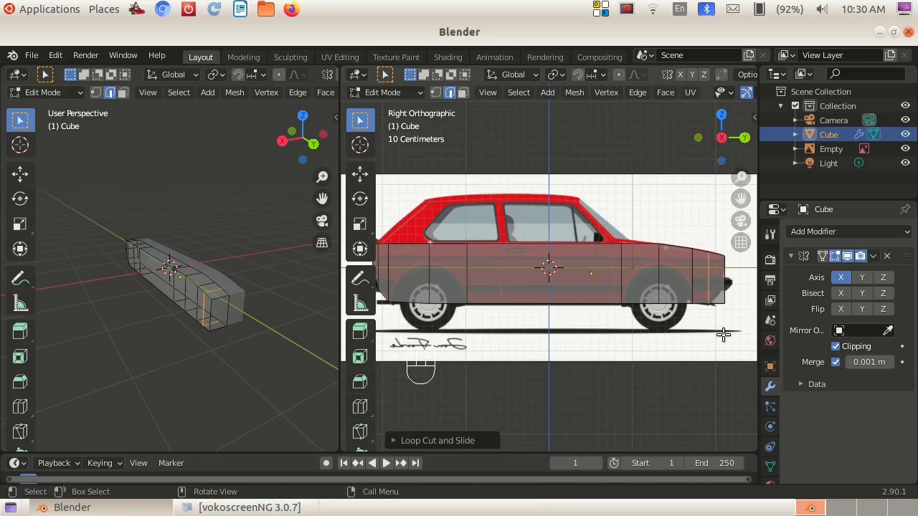
- Raise the lower edge of the body's front end face about 0.18 m along Z to match the slope under the bumper
click(220, 328)
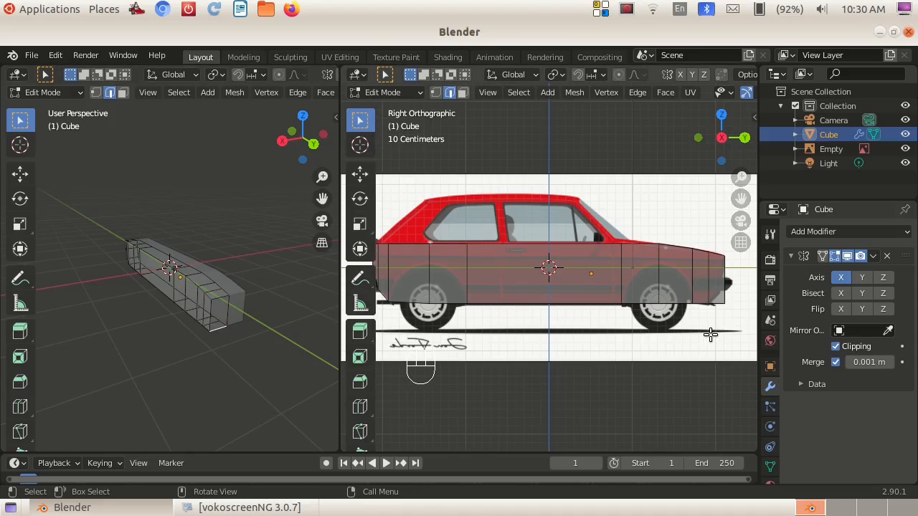
key(g)
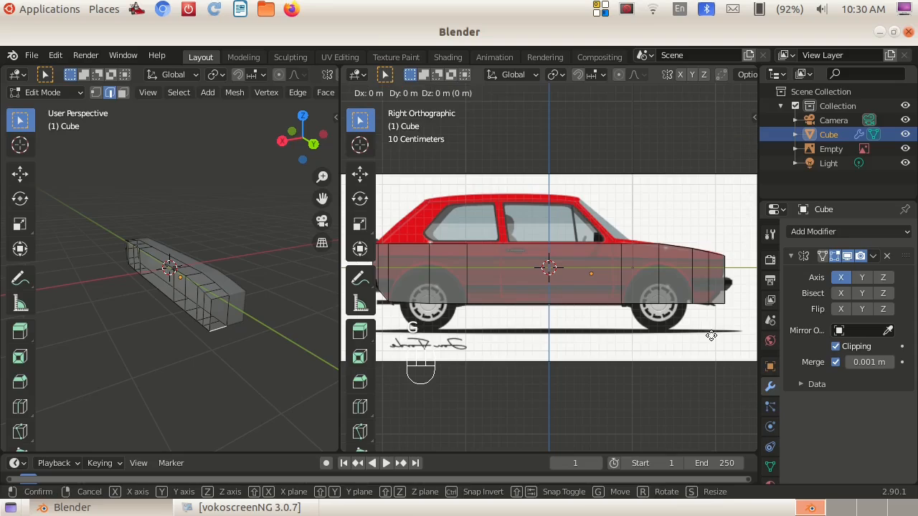
key(z)
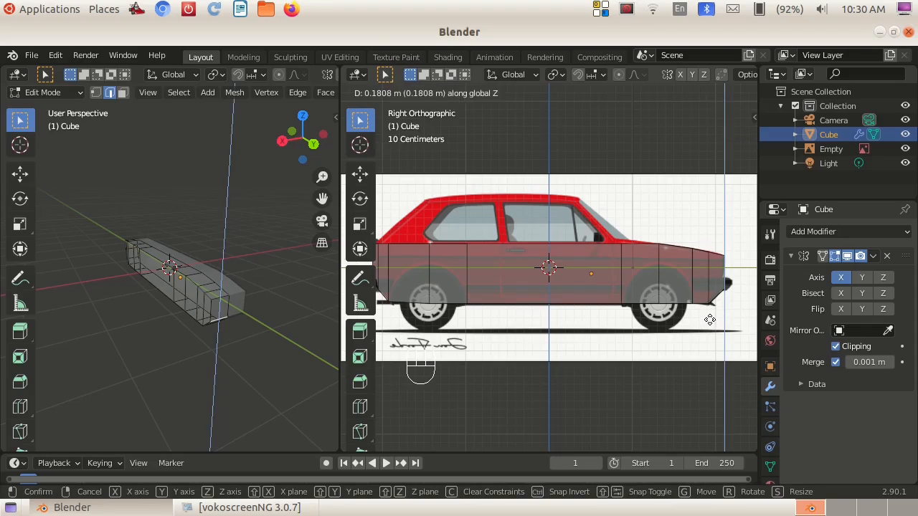
click(709, 320)
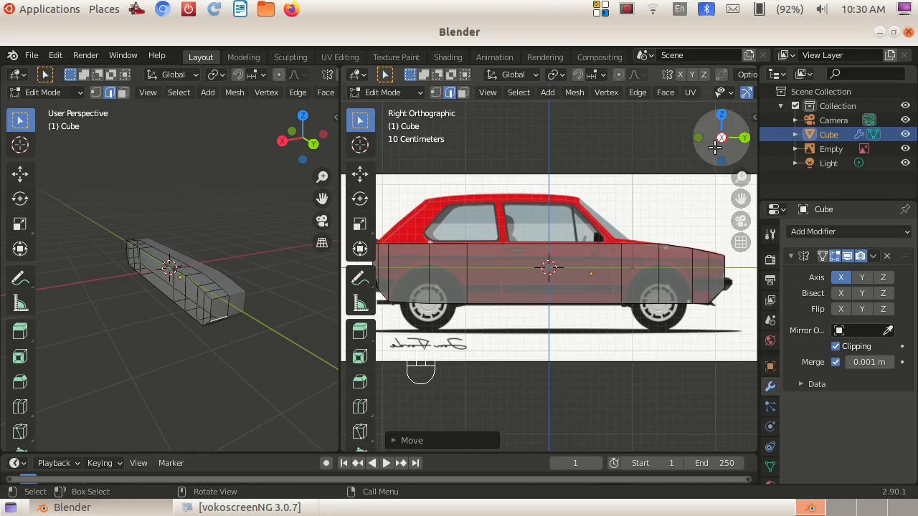
- Extrude the three top faces between the rear and front wheel centres about 0.6 m upward to the car's roof height
drag(719, 156, 708, 183)
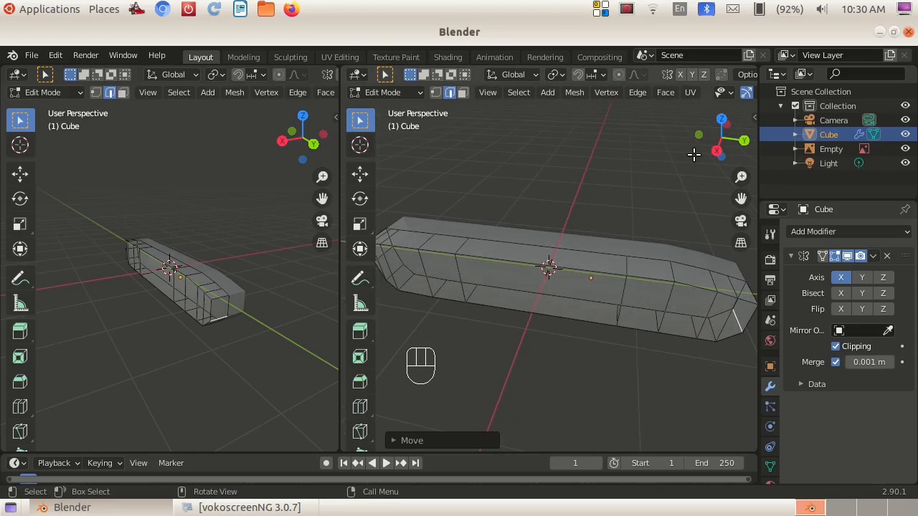
key(KP_3)
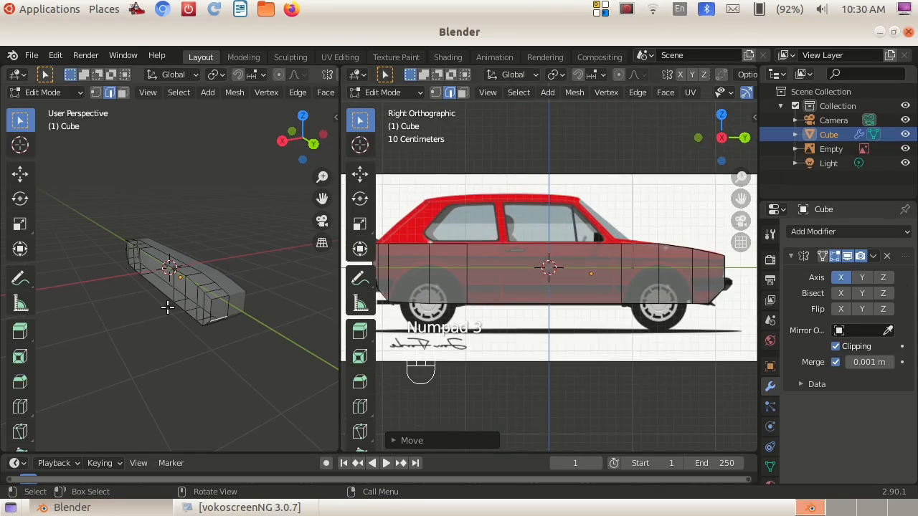
scroll(219, 292, up, 4)
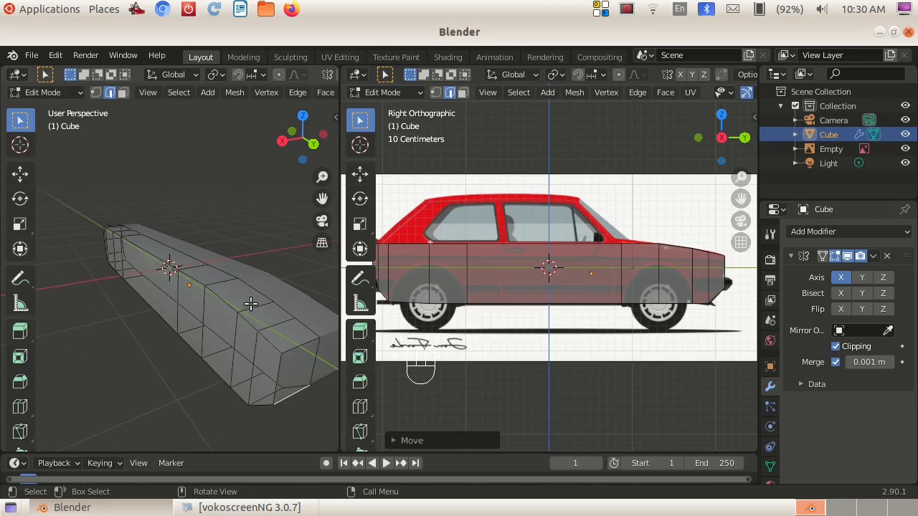
click(122, 91)
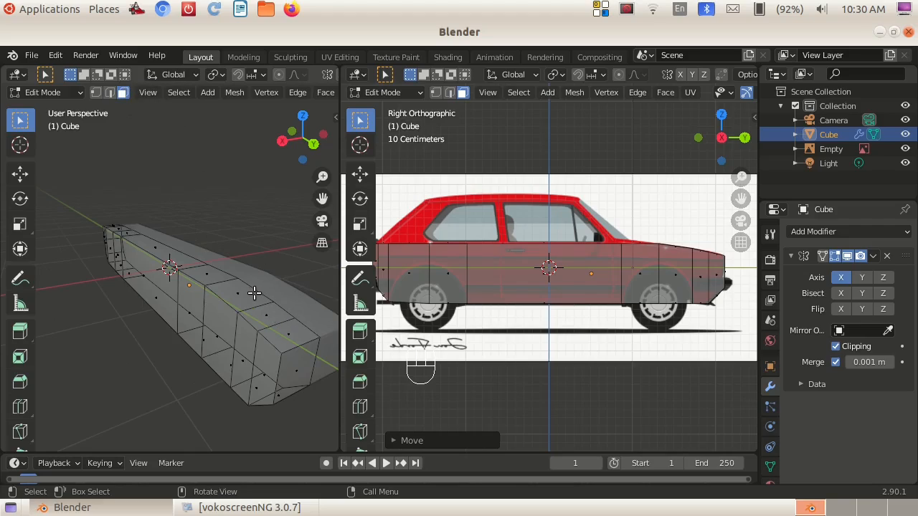
click(208, 274)
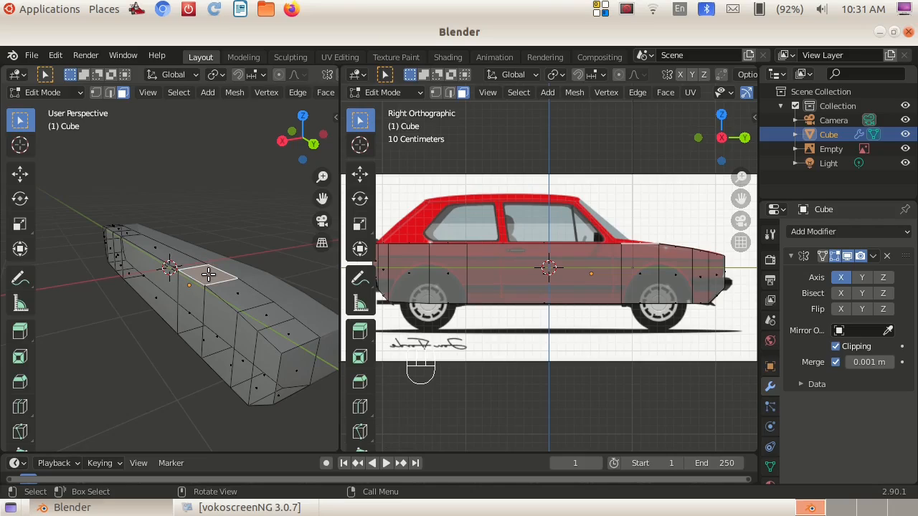
key(shift)
shift+click(157, 248)
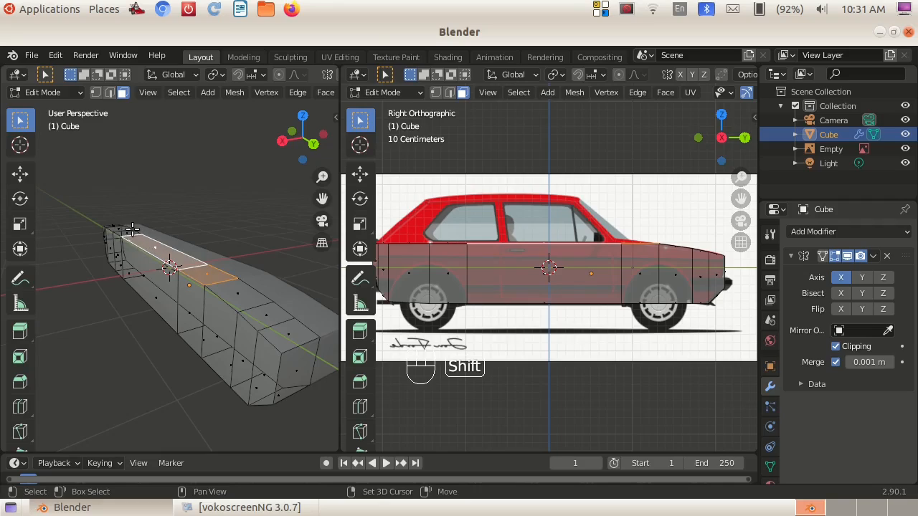
shift+click(129, 231)
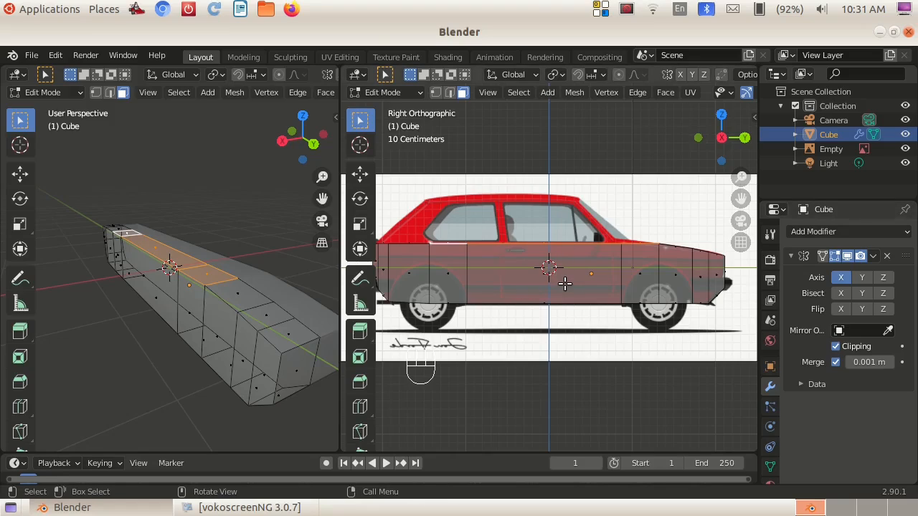
key(e)
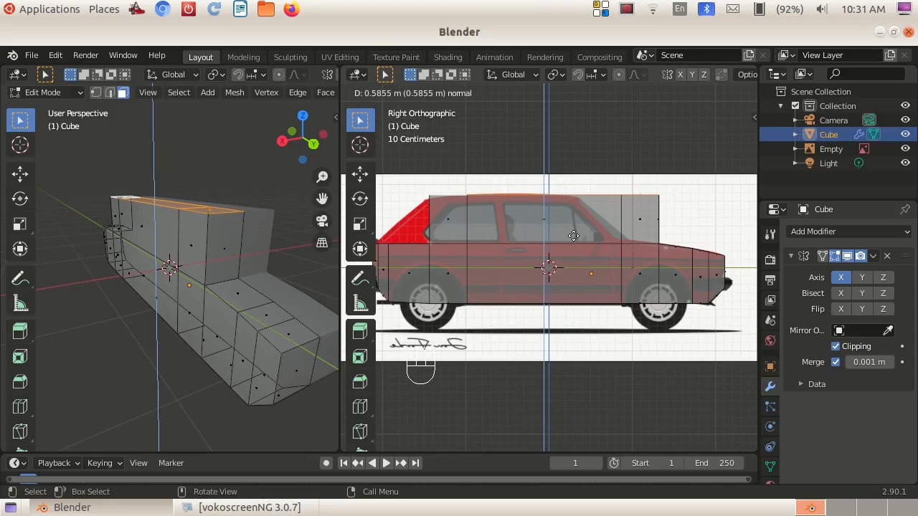
click(574, 234)
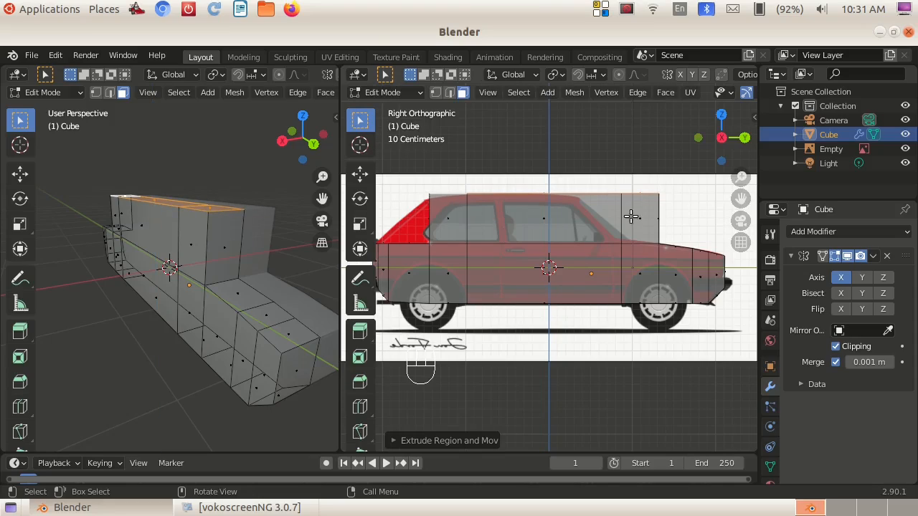
- Try to slide the extruded block's top cross edge above the front wheel arch about 0.84 m rearward along Y
click(198, 204)
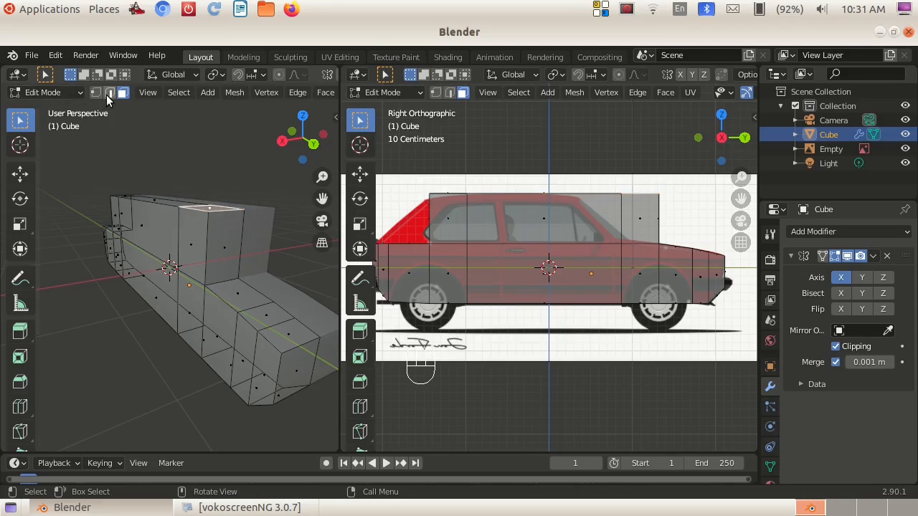
click(109, 93)
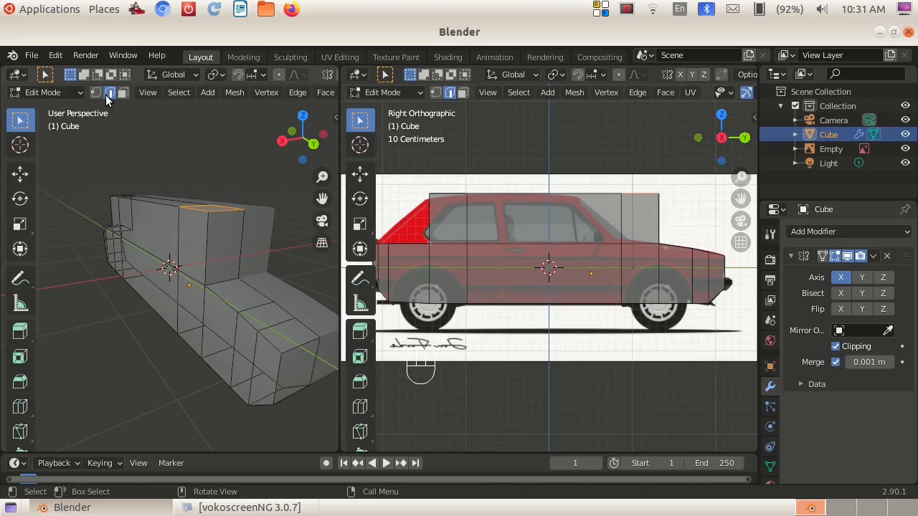
click(195, 204)
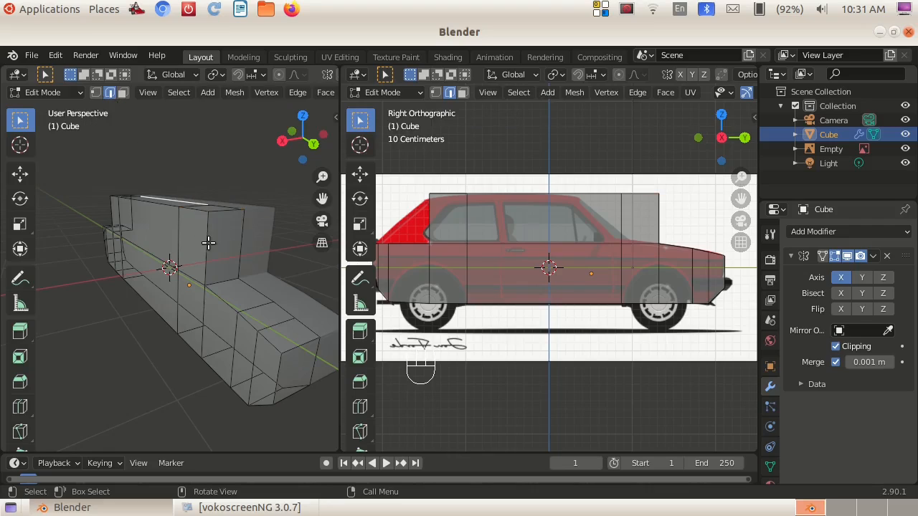
click(197, 206)
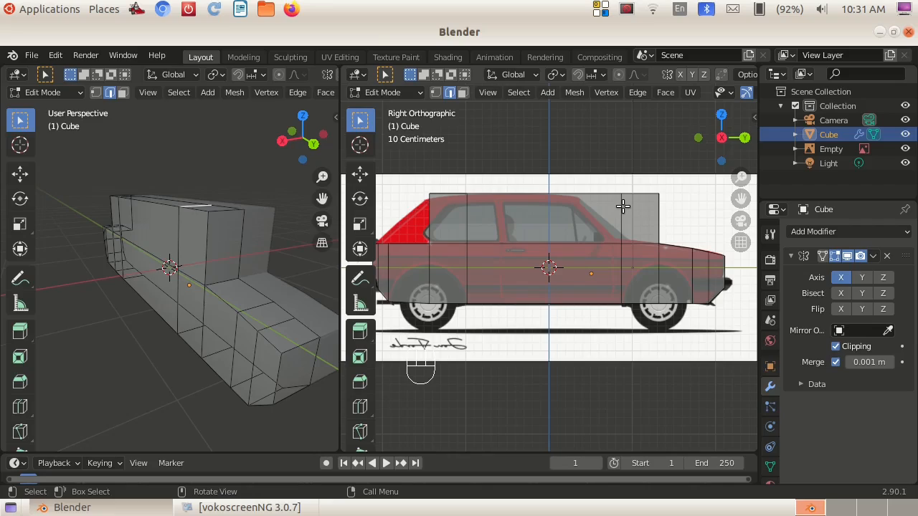
key(g)
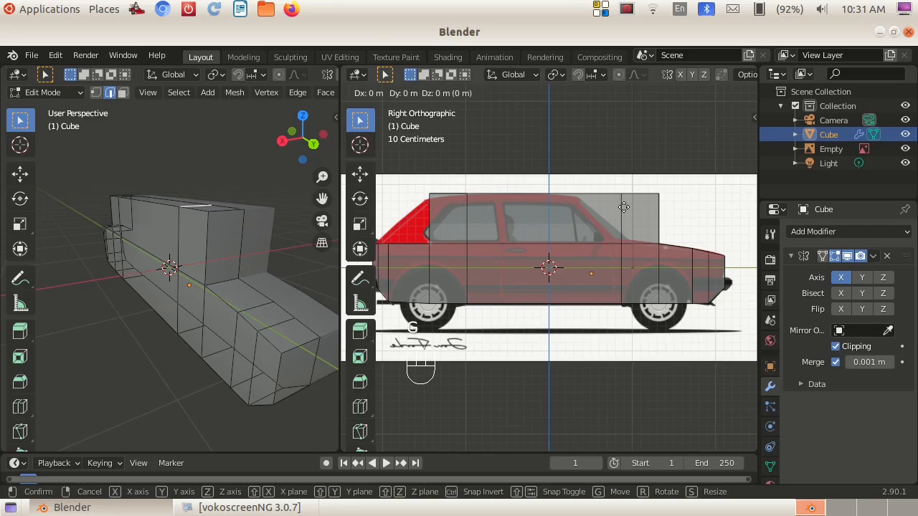
key(y)
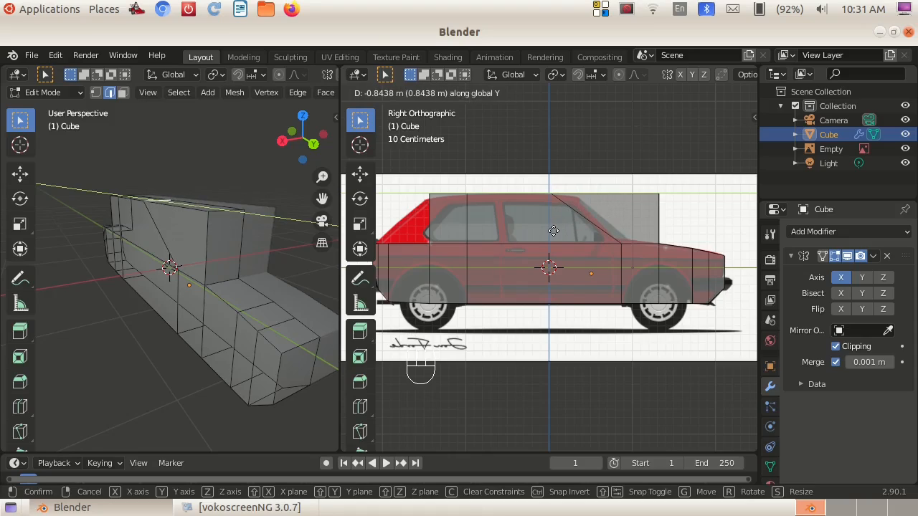
click(551, 231)
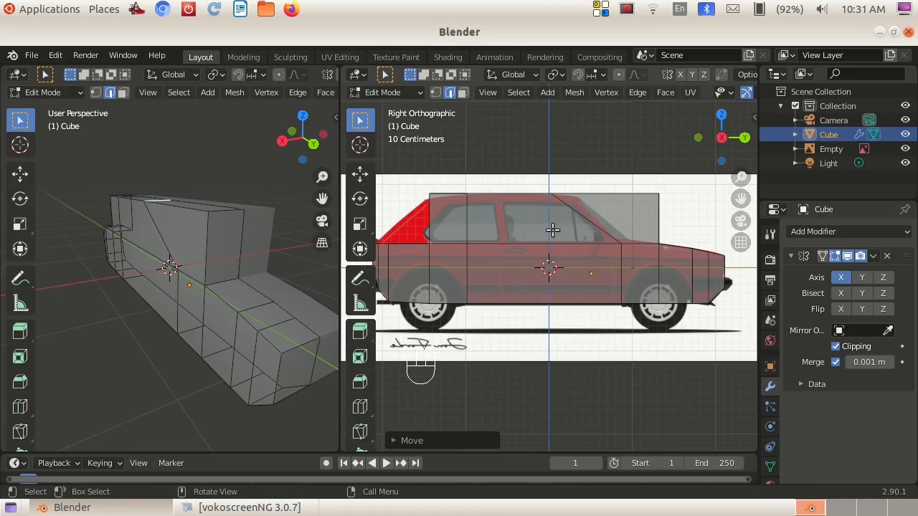
click(217, 212)
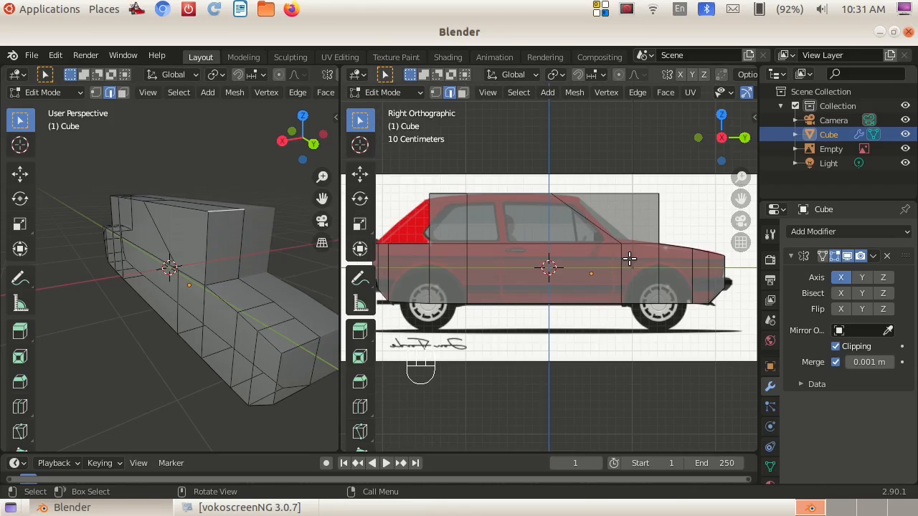
key(g)
key(y)
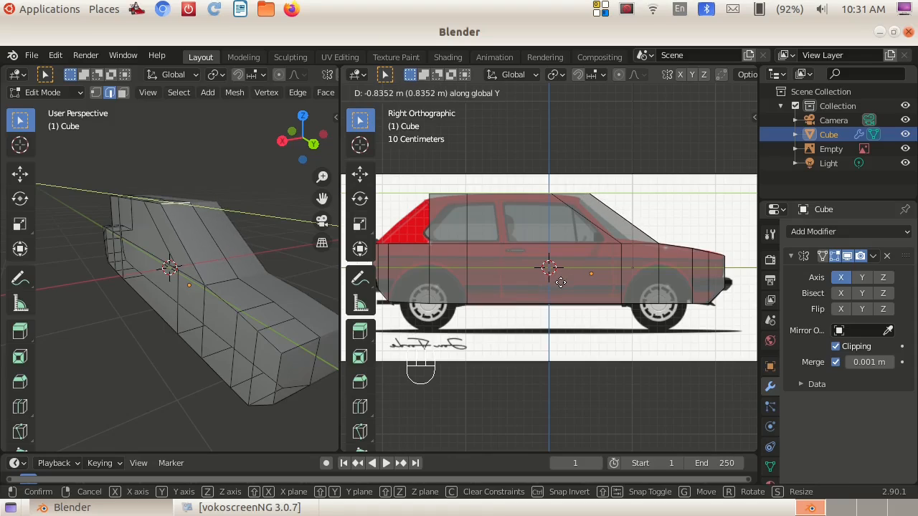
right_click(540, 316)
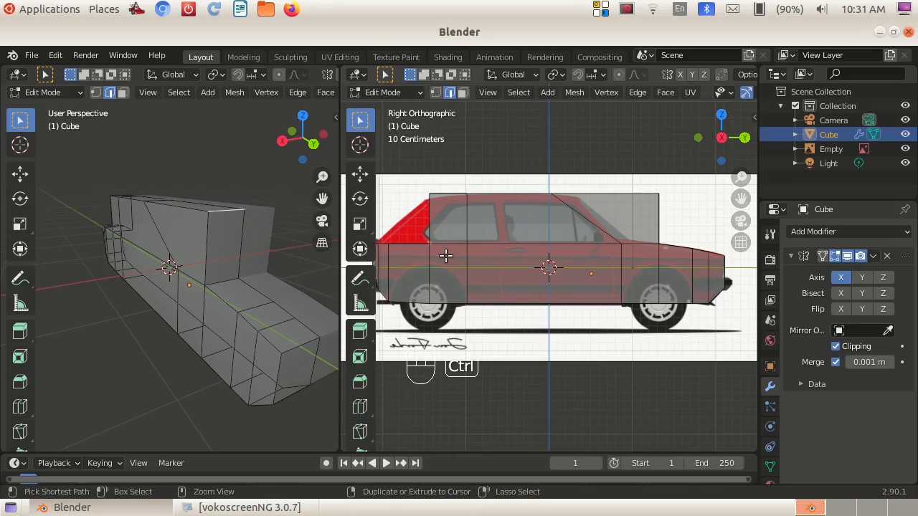
- Undo the roof edge move and the cabin extrusion, back to the selection of the body's three top faces
key(ctrl+z)
key(ctrl+z)
key(ctrl+z)
key(ctrl+z)
key(ctrl+z)
key(ctrl+z)
key(ctrl+z)
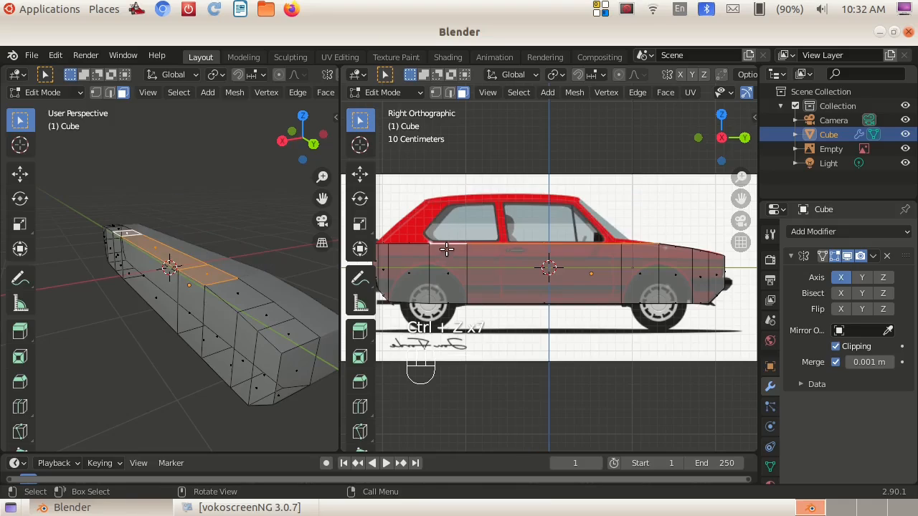
- Deselect the frontmost of the three top faces and extrude the remaining two about 0.6 m upward to the car's roof height
shift+click(206, 278)
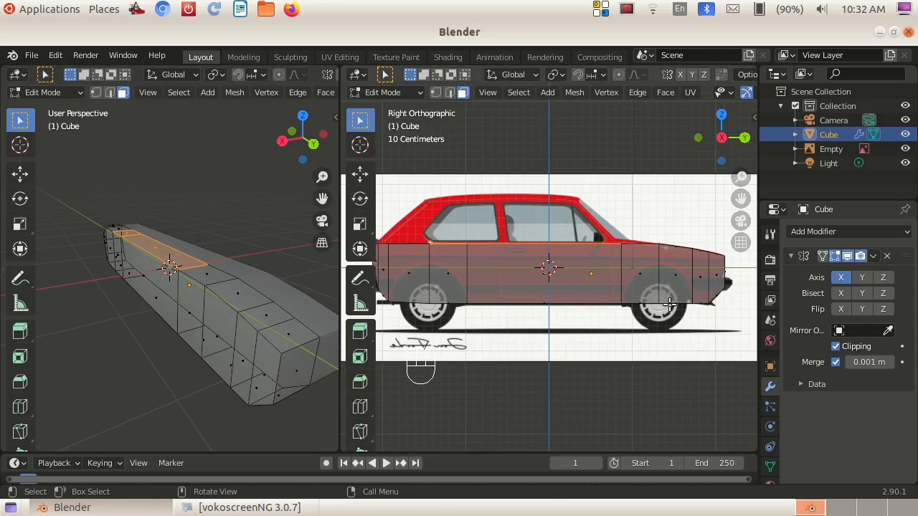
key(e)
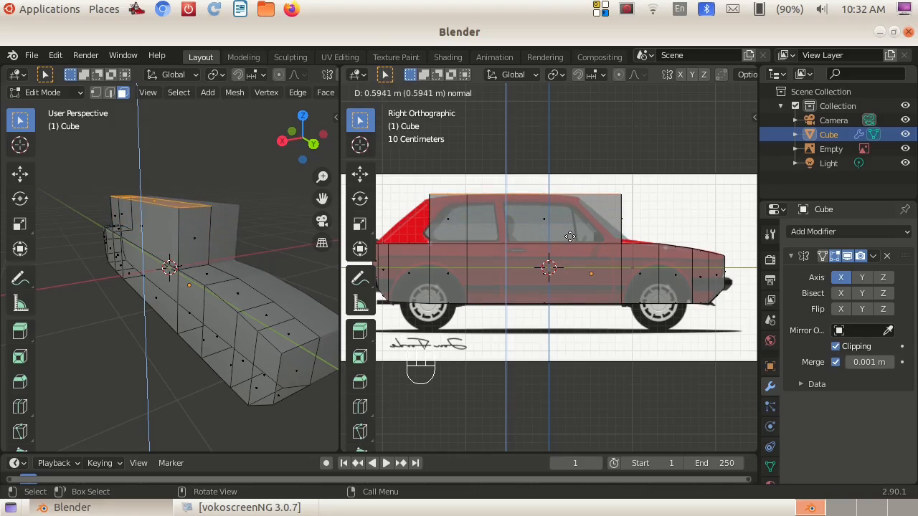
click(570, 237)
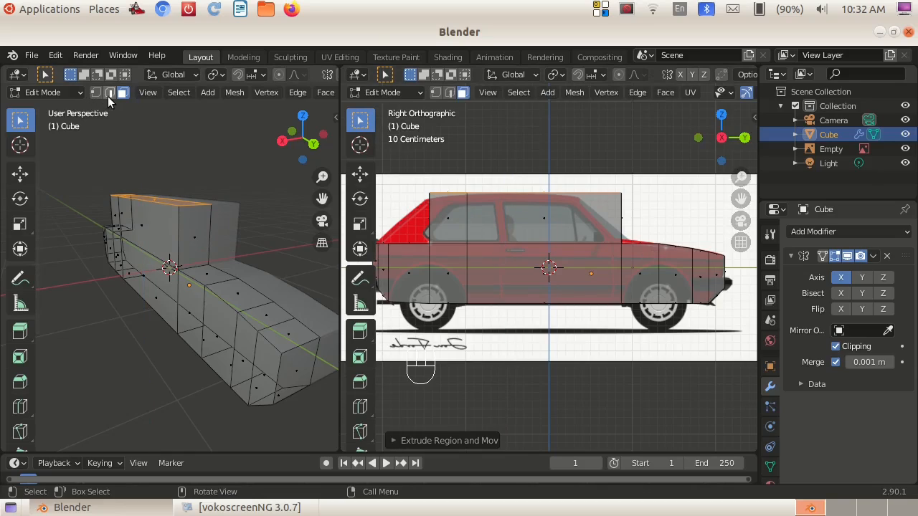
- Move the cabin's upper front edge rearward along Y to the top of the windscreen in the background image
click(109, 93)
click(190, 204)
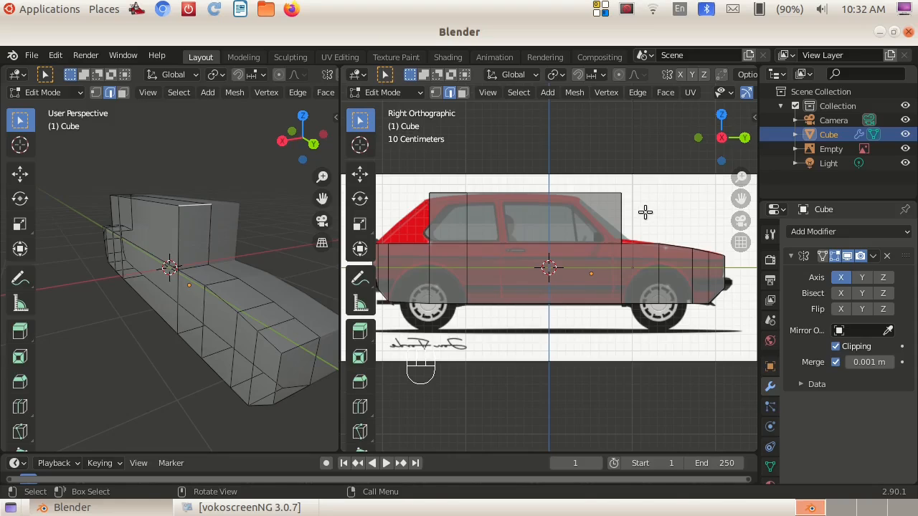
key(g)
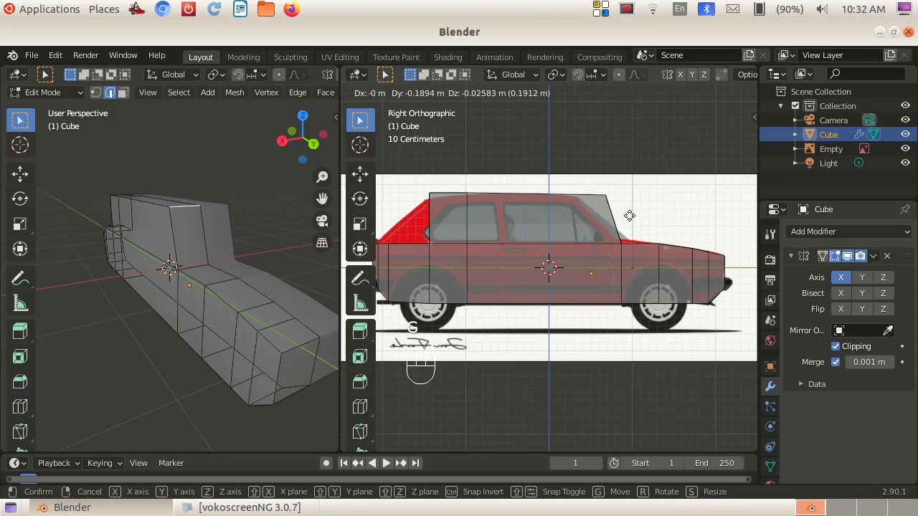
right_click(638, 219)
key(g)
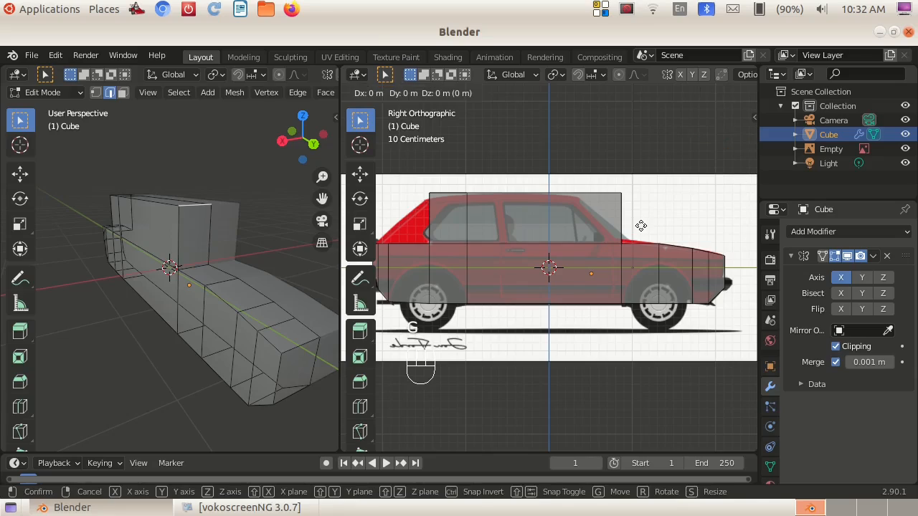
key(y)
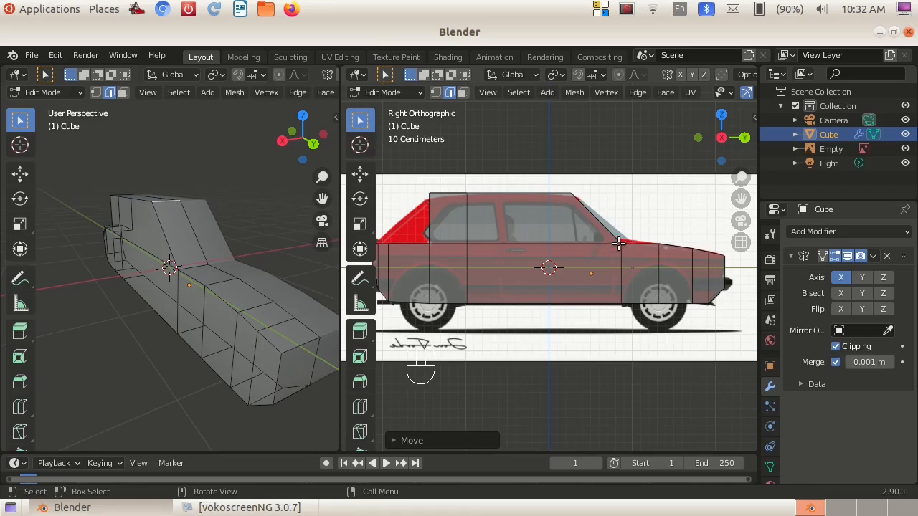
- Move the edge at the base of the windscreen about 0.15 m forward along Y to match the image
click(195, 267)
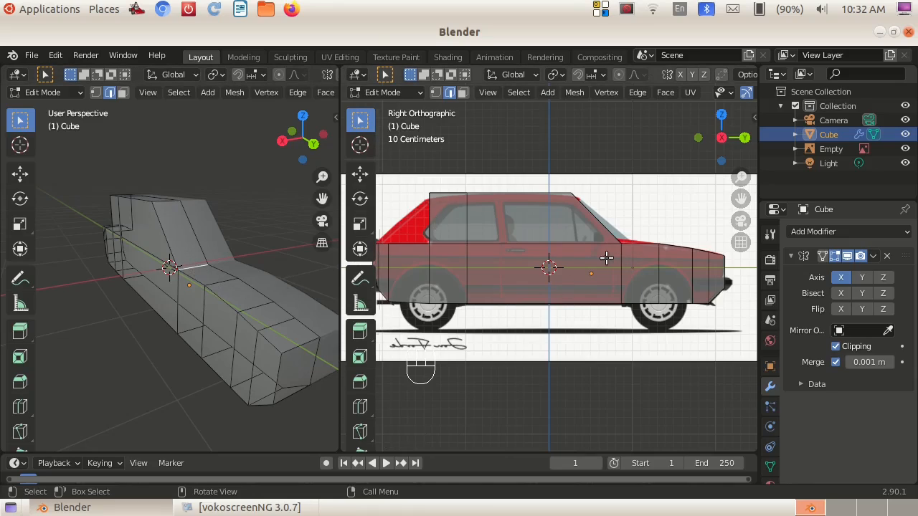
key(g)
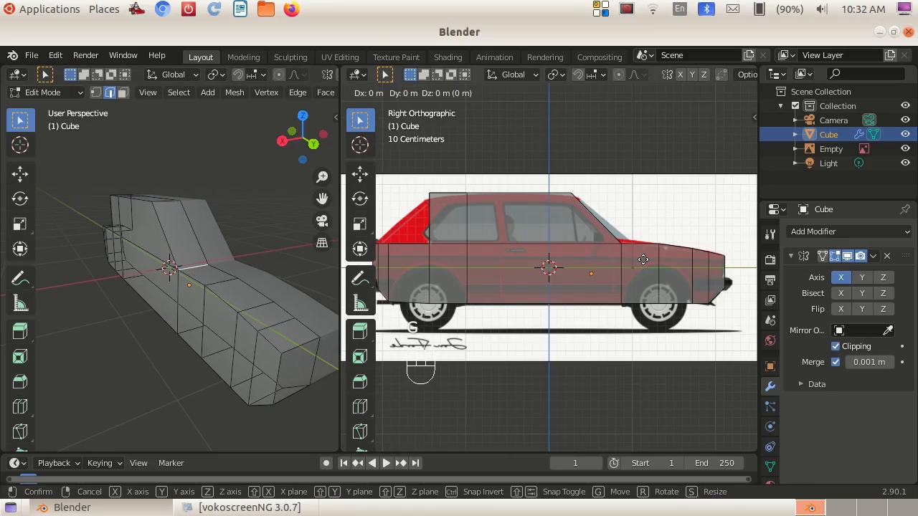
key(y)
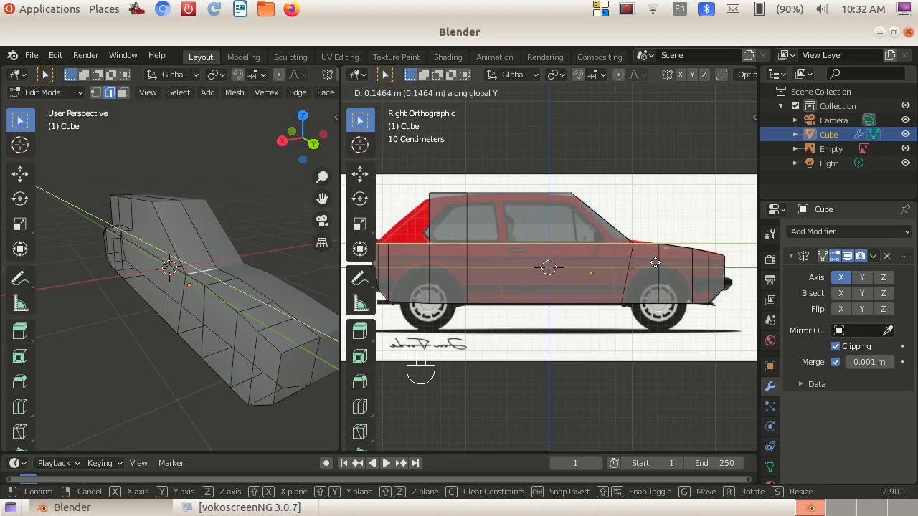
click(654, 262)
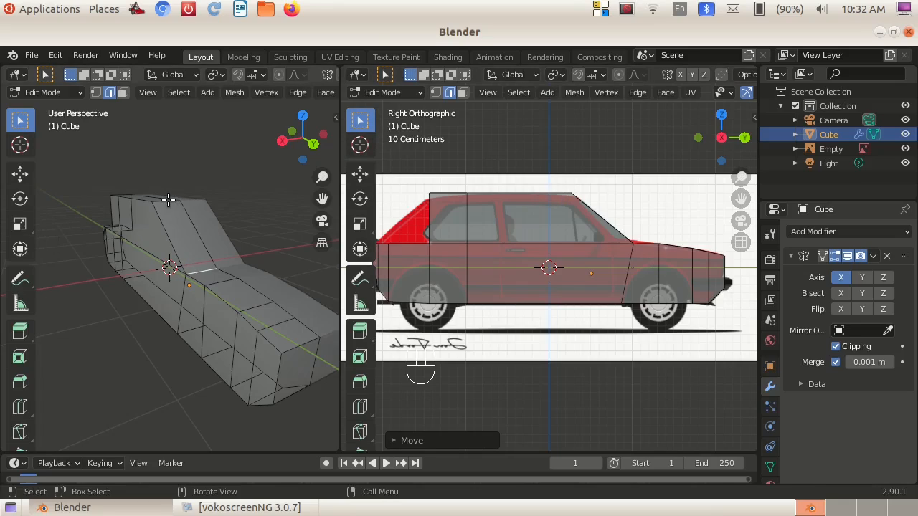
- Fine-tune the roof's front edge by lowering it slightly along Z and shifting it slightly forward along Y to fit the windscreen corner
key(g)
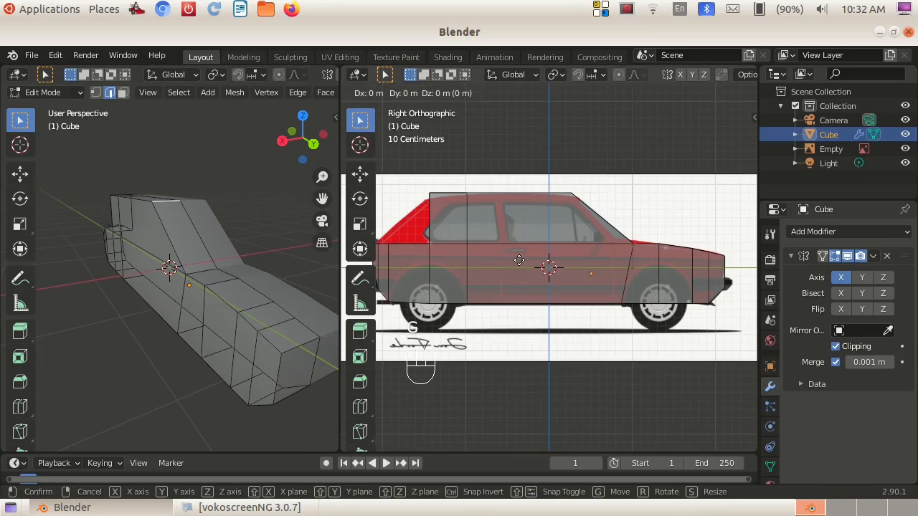
key(z)
click(520, 262)
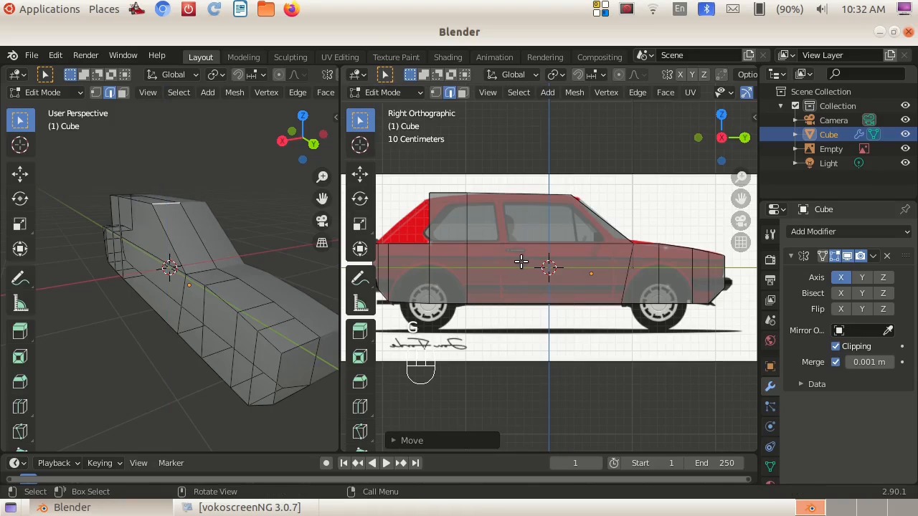
key(g)
key(y)
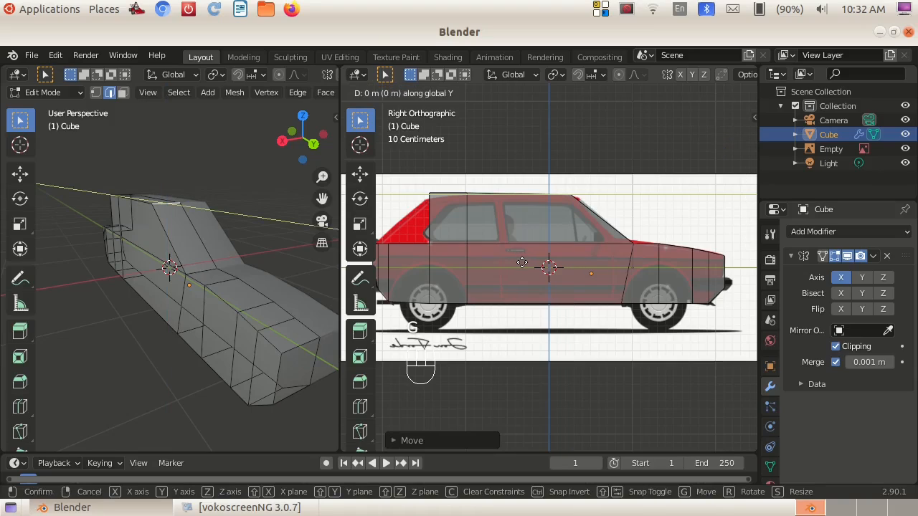
click(527, 267)
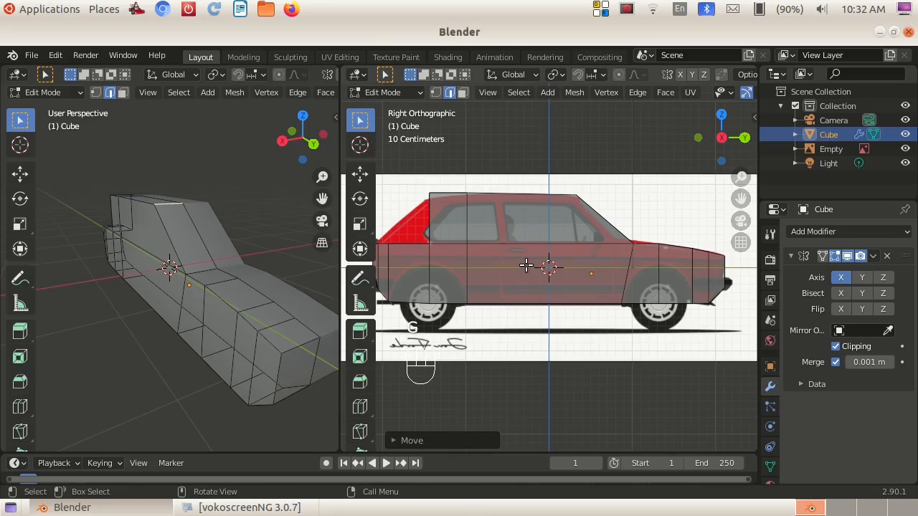
key(g)
key(z)
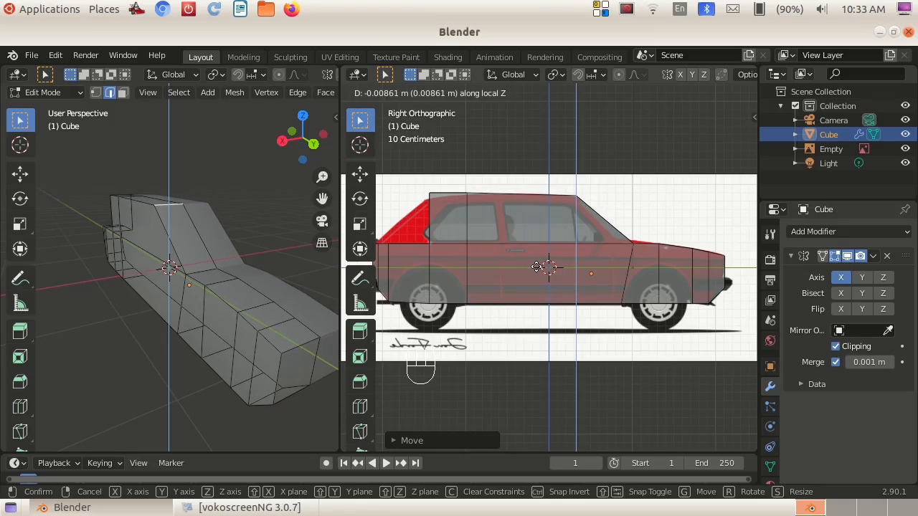
click(537, 268)
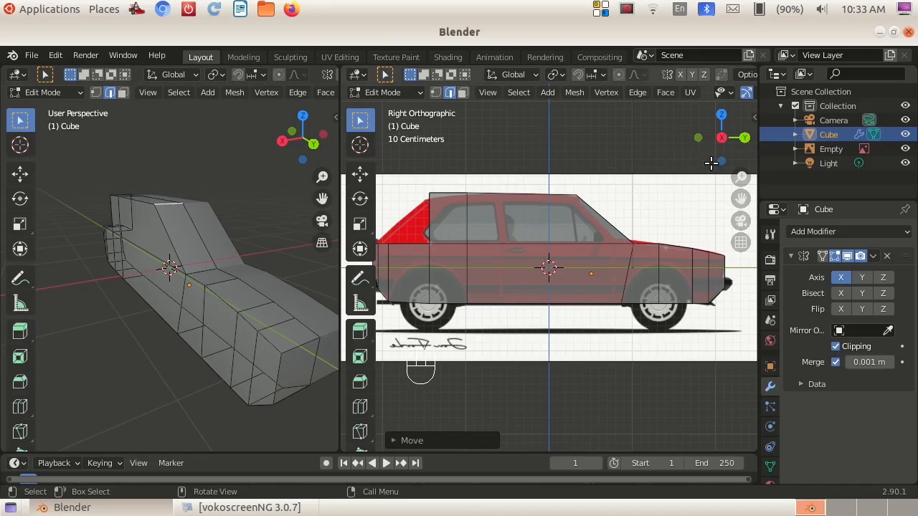
- Lower the cabin roof's rearmost edge about 0.07 m along Z to follow the car's roofline
drag(720, 137, 756, 146)
key(KP_3)
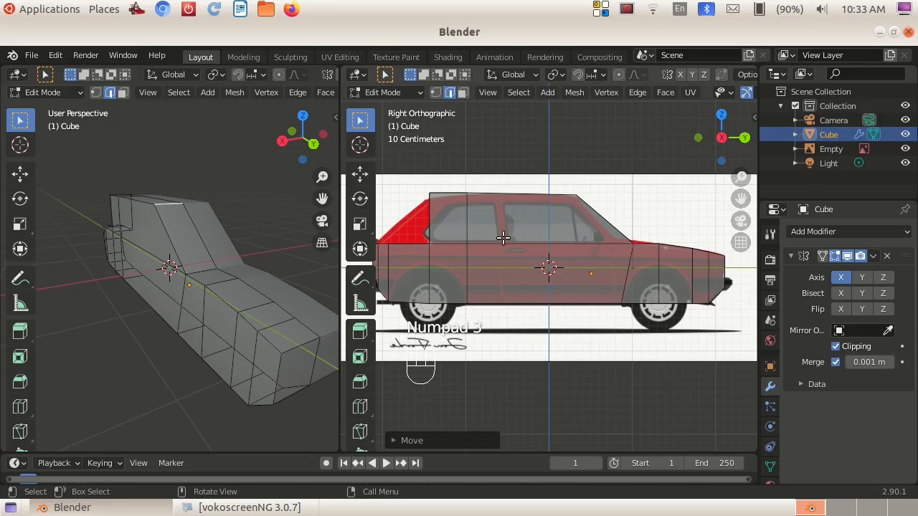
key(shift)
shift+middle_drag(527, 269, 579, 240)
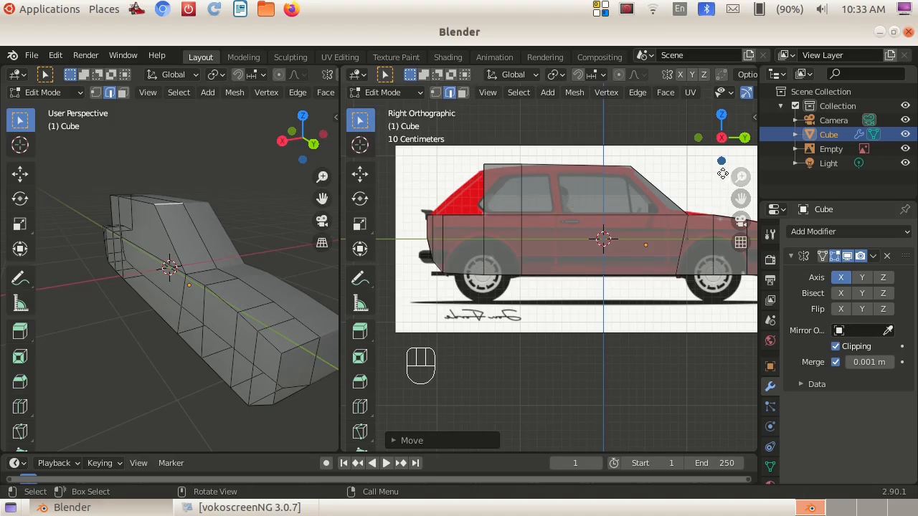
drag(296, 147, 376, 149)
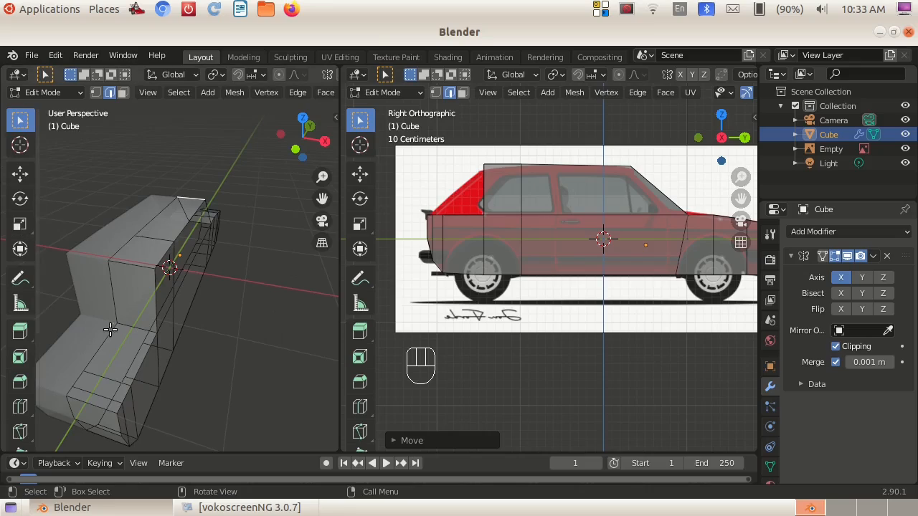
click(136, 326)
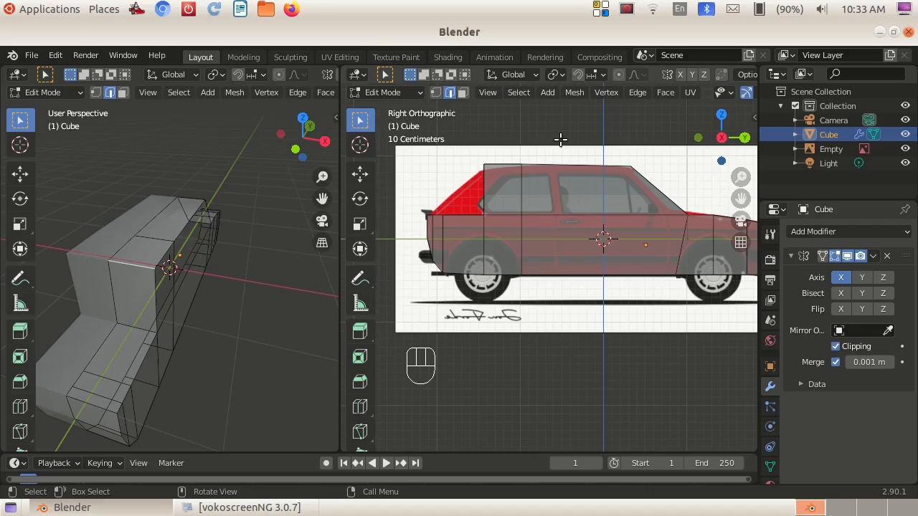
key(g)
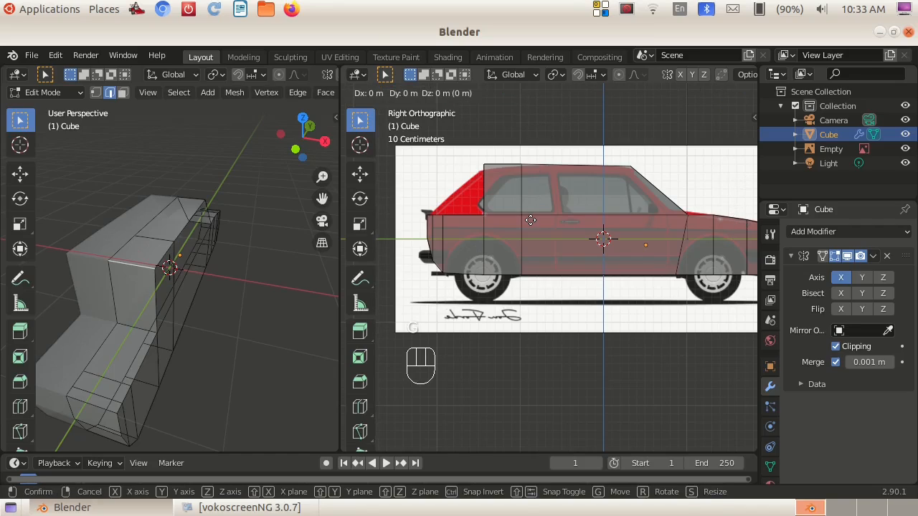
key(z)
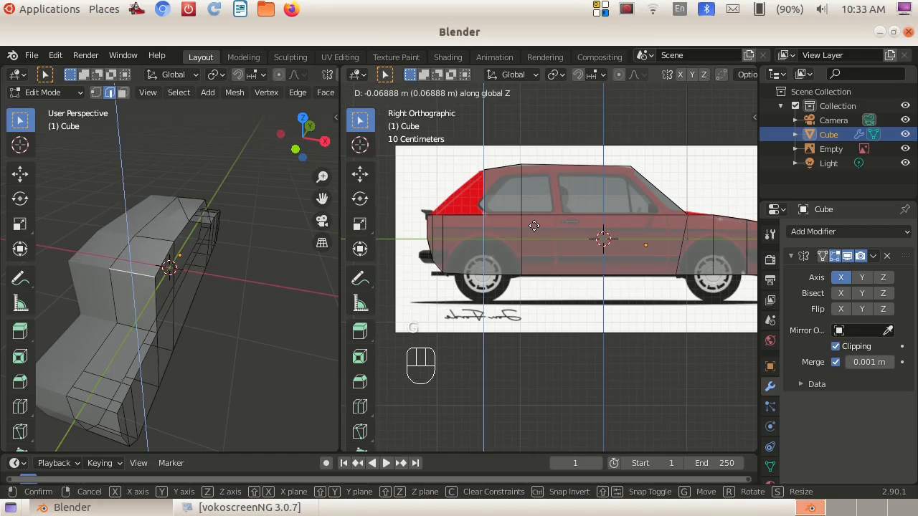
click(535, 226)
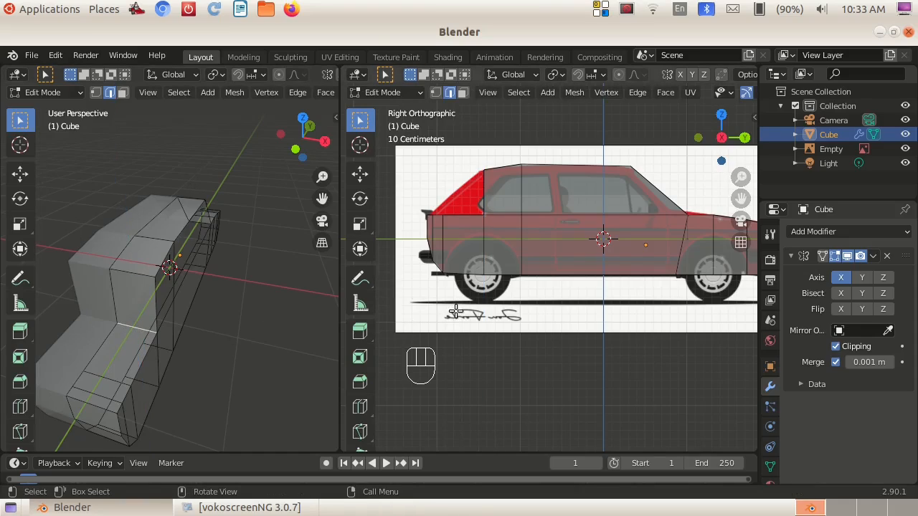
- Try to shape the tailgate by moving the cabin's lower rear edge about 0.54 m rearward and 0.11 m up and extruding the tail's top edge towards it
key(g)
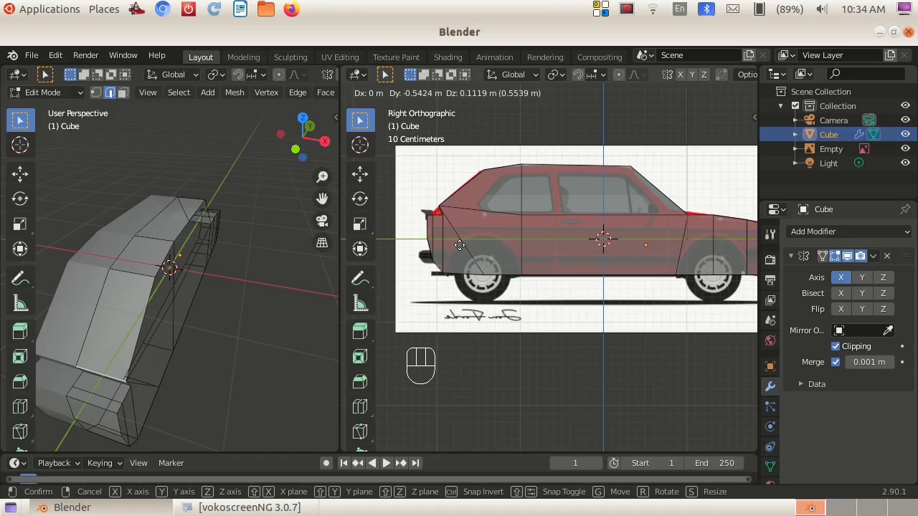
click(459, 245)
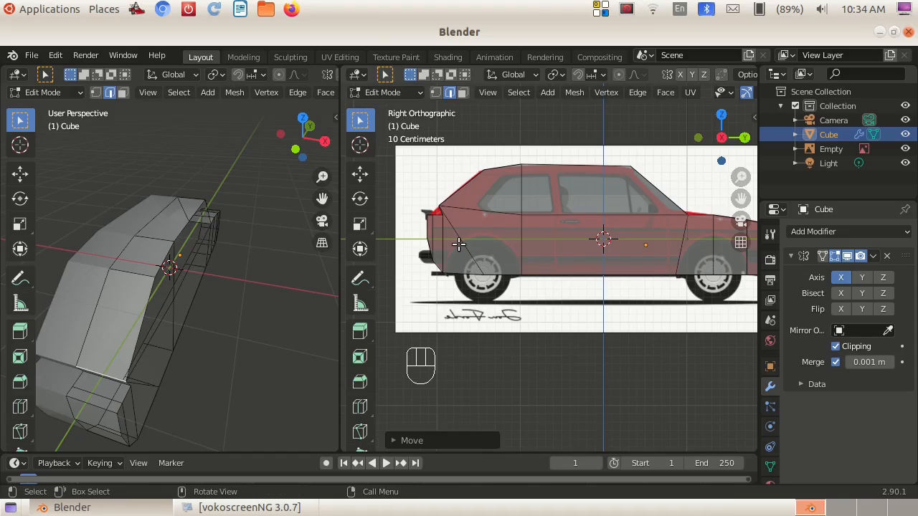
click(108, 408)
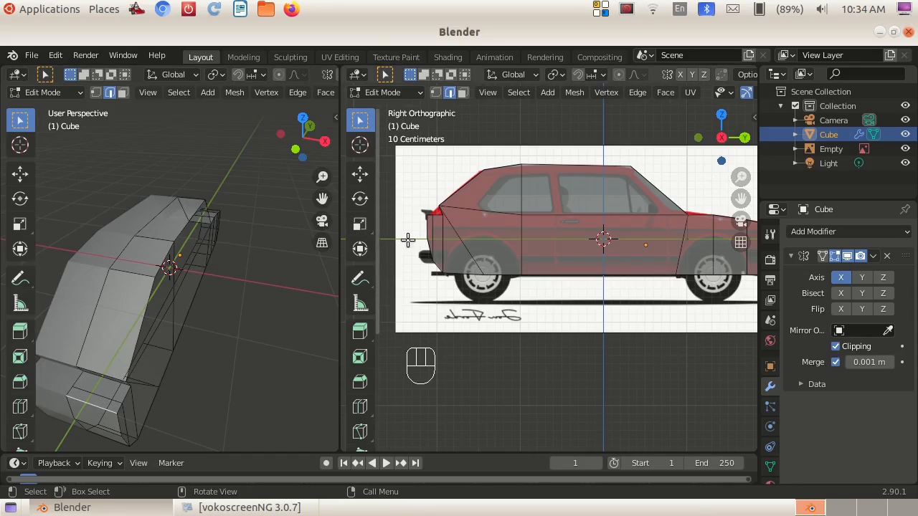
key(e)
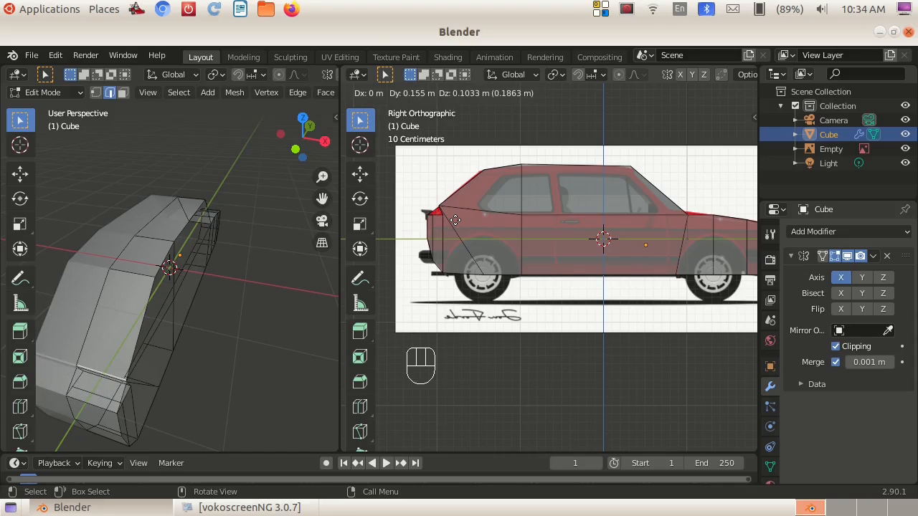
click(454, 220)
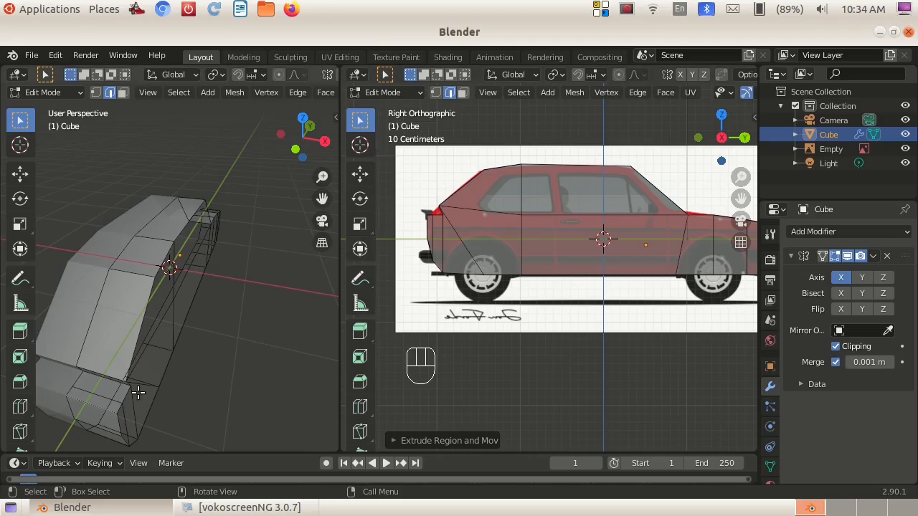
key(g)
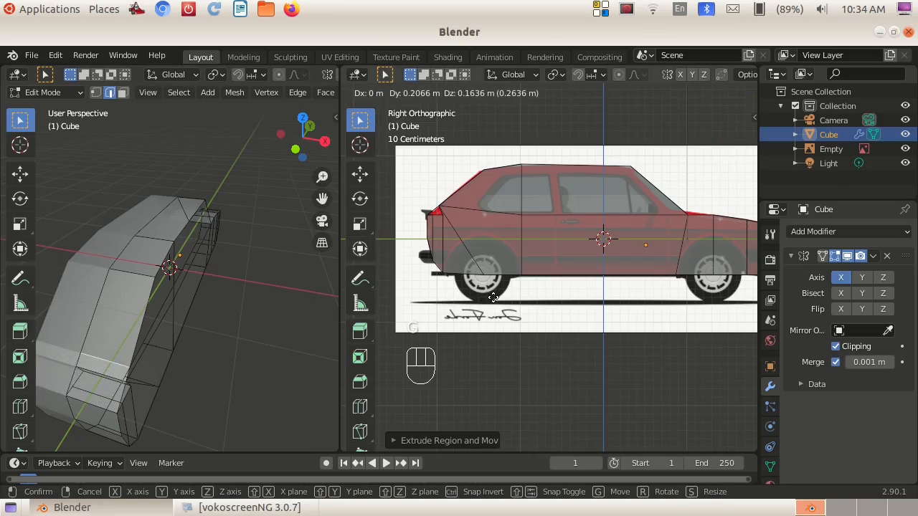
click(485, 299)
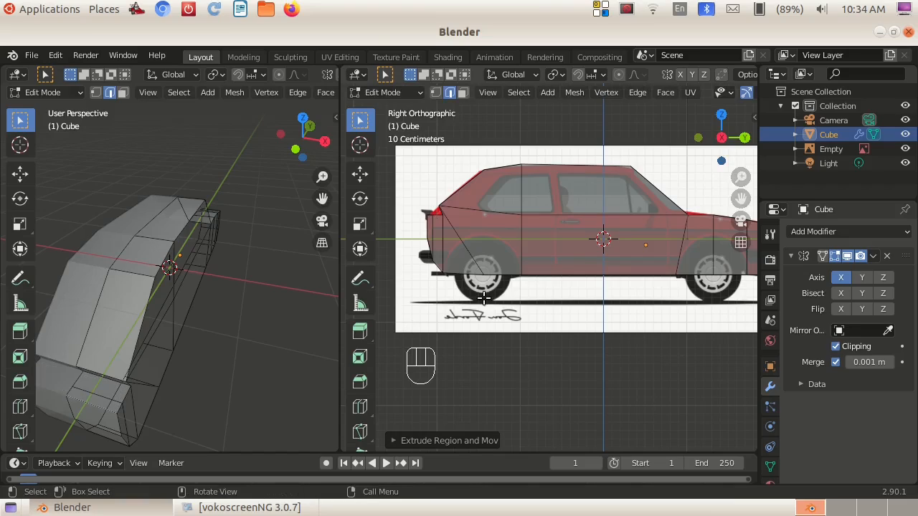
- Try to close the gap at the tail by extruding the moved cabin edge down to the tail's top edge
click(84, 369)
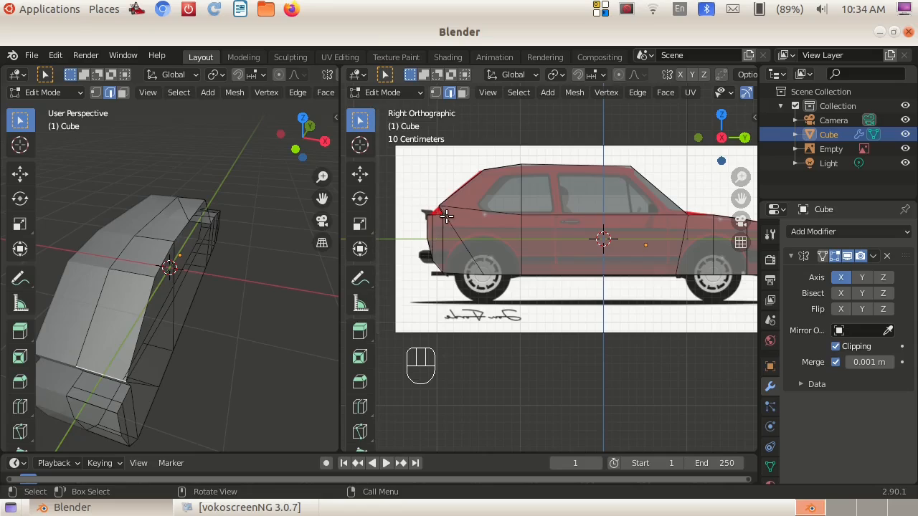
key(g)
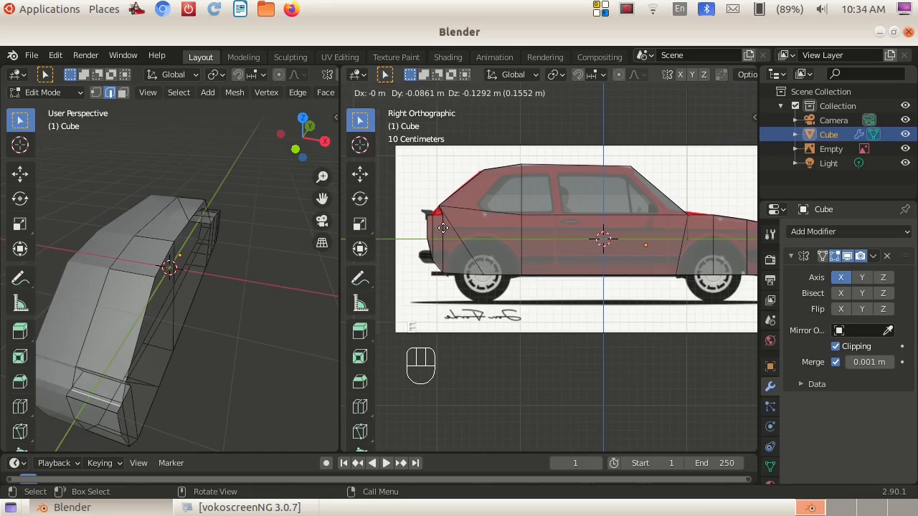
click(446, 227)
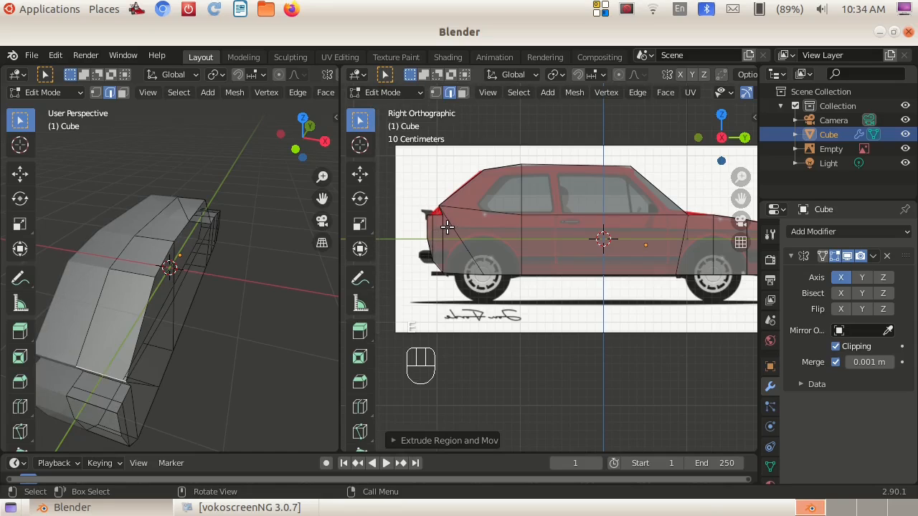
key(g)
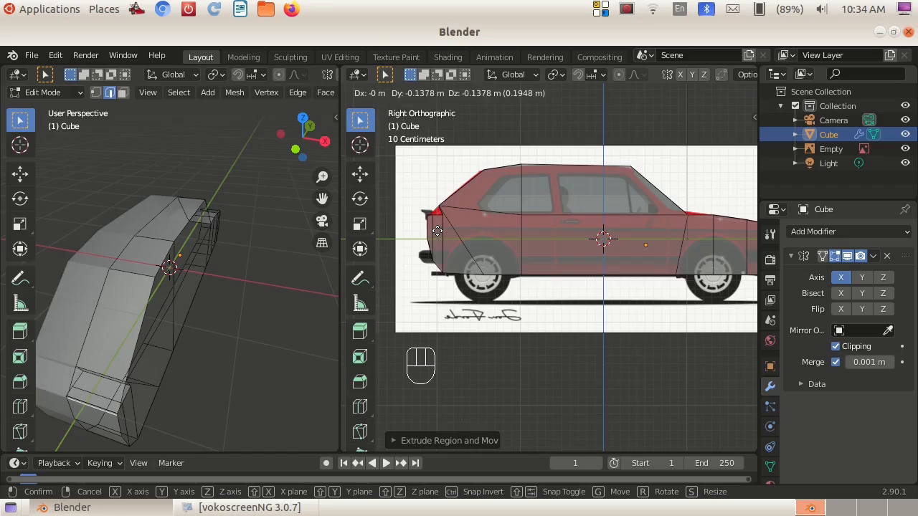
right_click(438, 230)
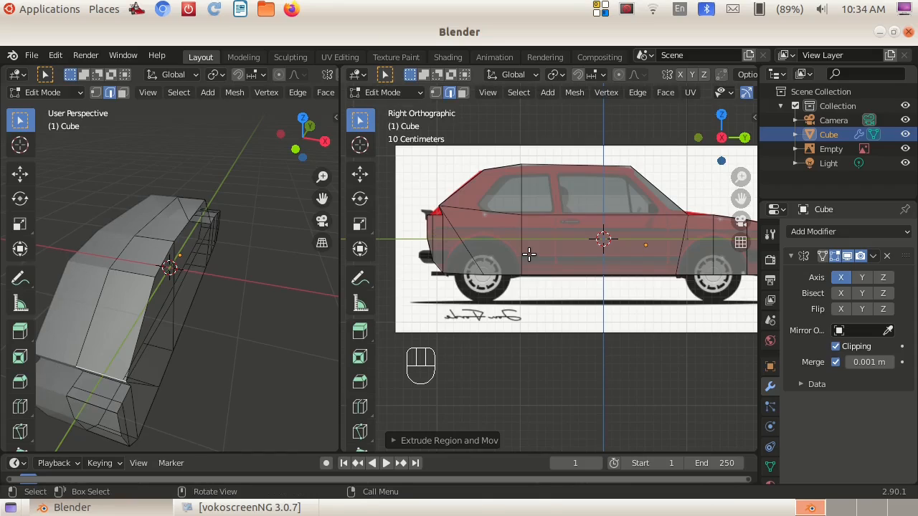
- Undo the tailgate extrusions and the move of the cabin's lower rear edge
key(ctrl+z)
key(ctrl+z)
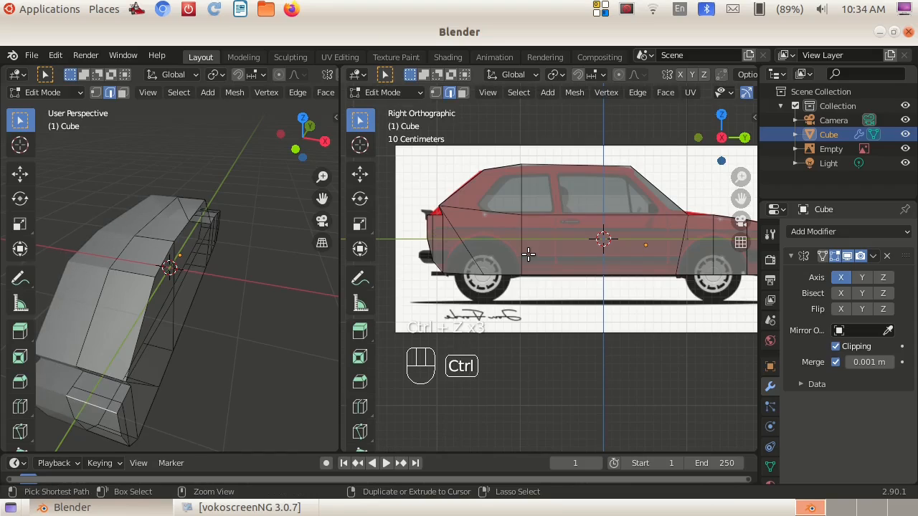
key(ctrl+z)
key(ctrl+z)
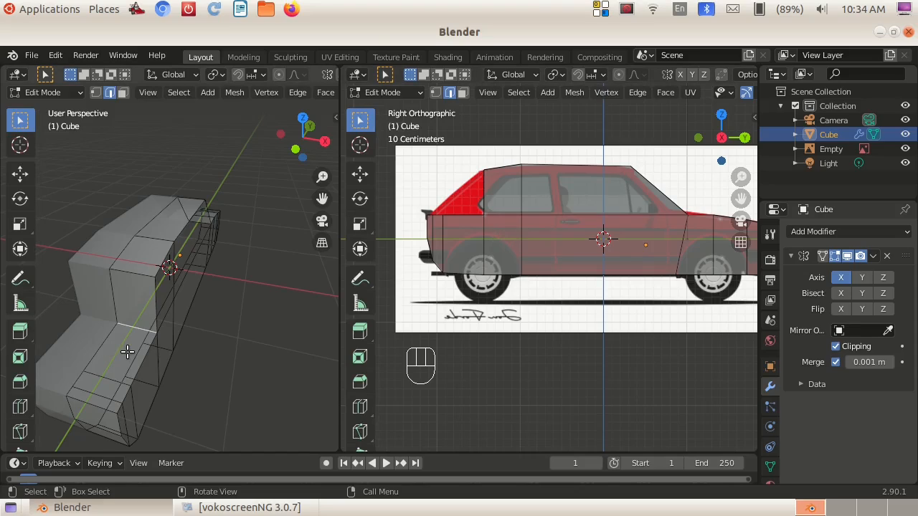
- Extrude the rear deck face behind the cabin upward by about 0.155 m along its normal
click(123, 93)
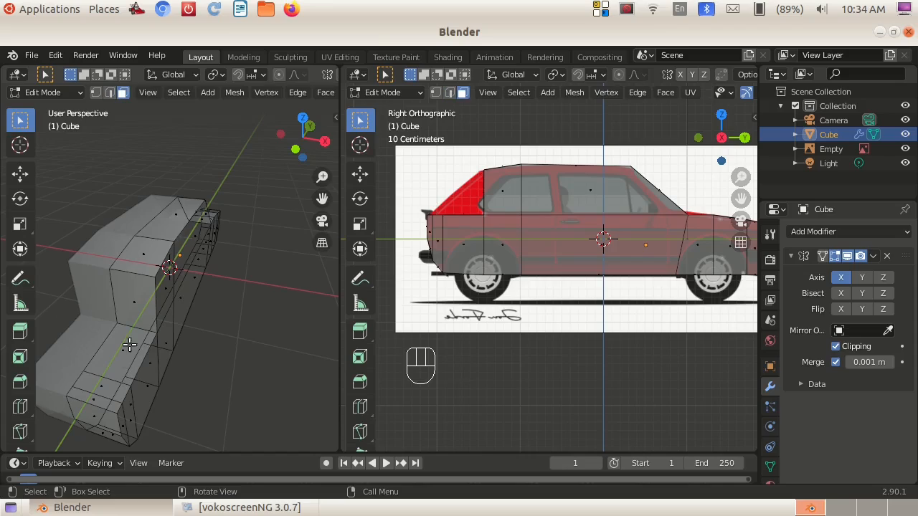
click(123, 352)
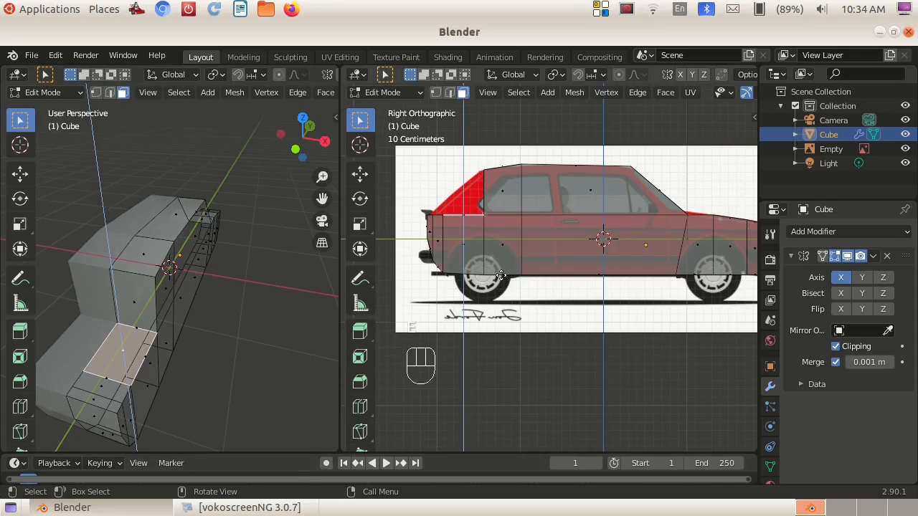
key(e)
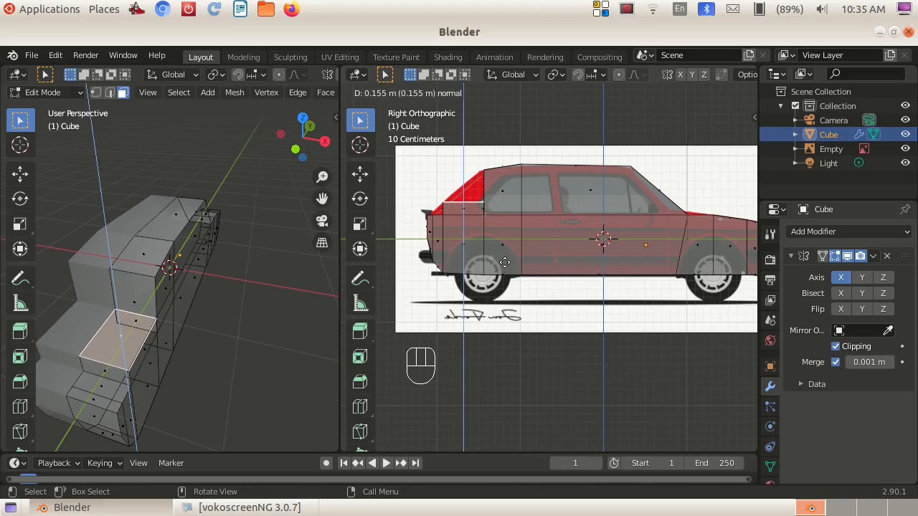
click(504, 262)
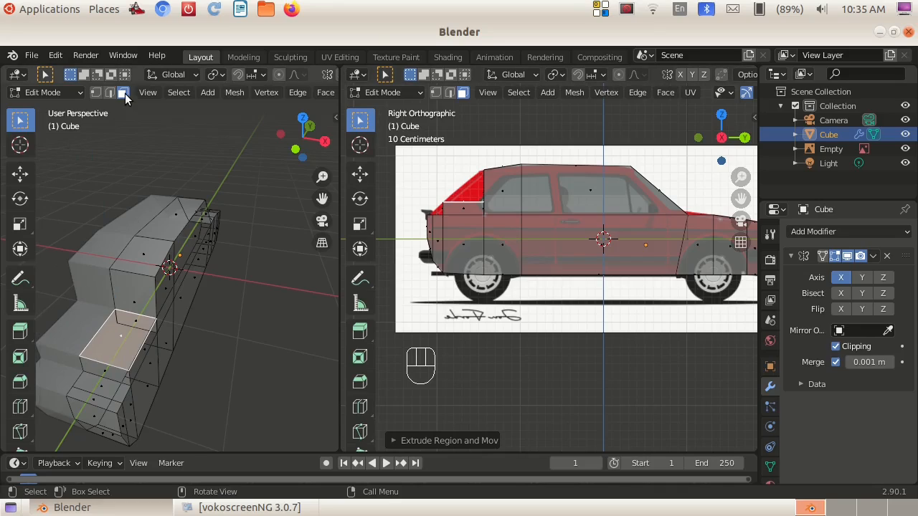
- Raise the extruded block's edge next to the cabin about 0.39 m to meet the roof's rear edge, forming the sloping tailgate
click(109, 92)
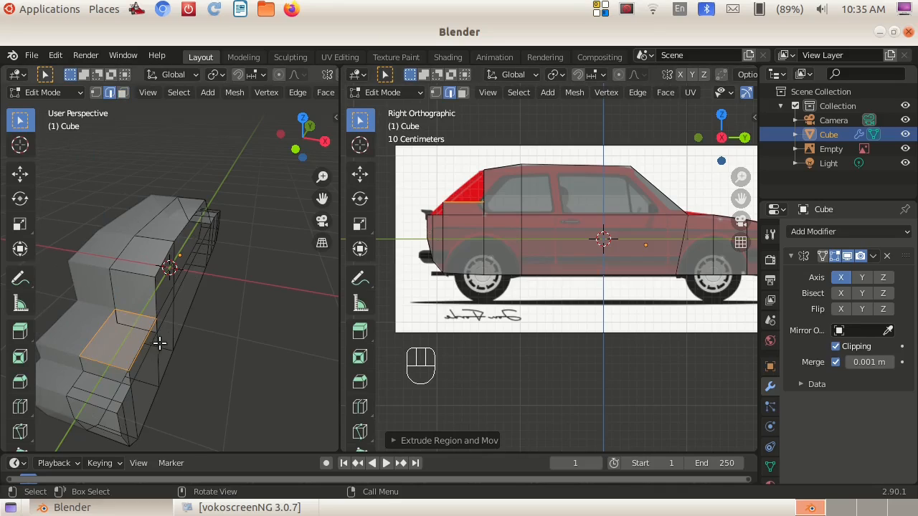
click(132, 313)
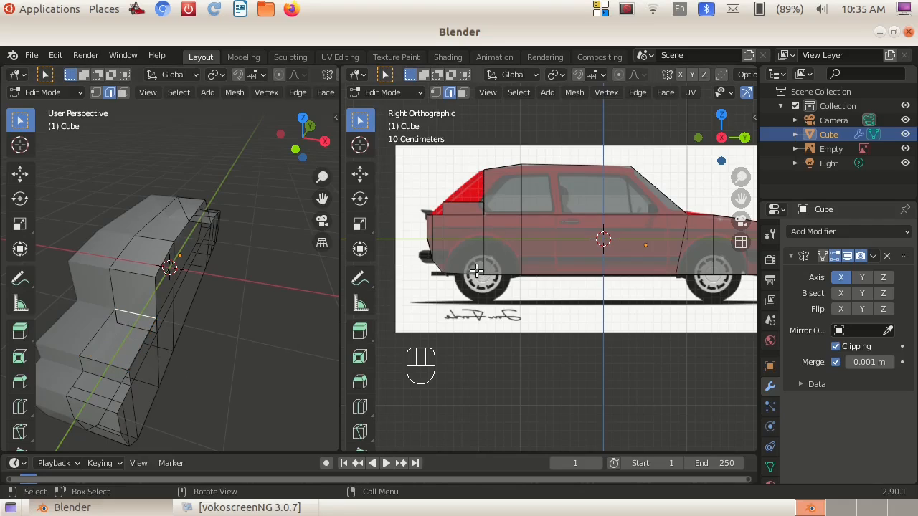
key(g)
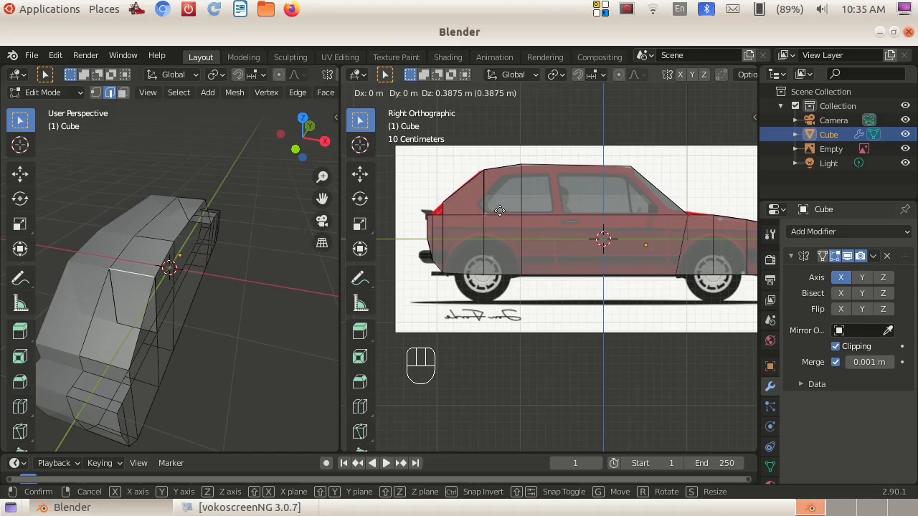
click(499, 210)
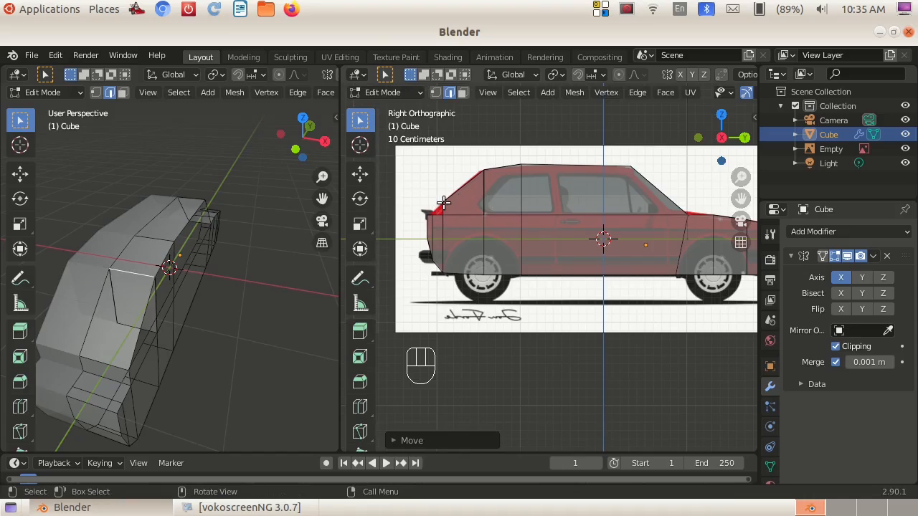
- Move the tailgate's lower edge about 0.18 m rearward and 0.16 m down onto the tail's top edge
click(95, 360)
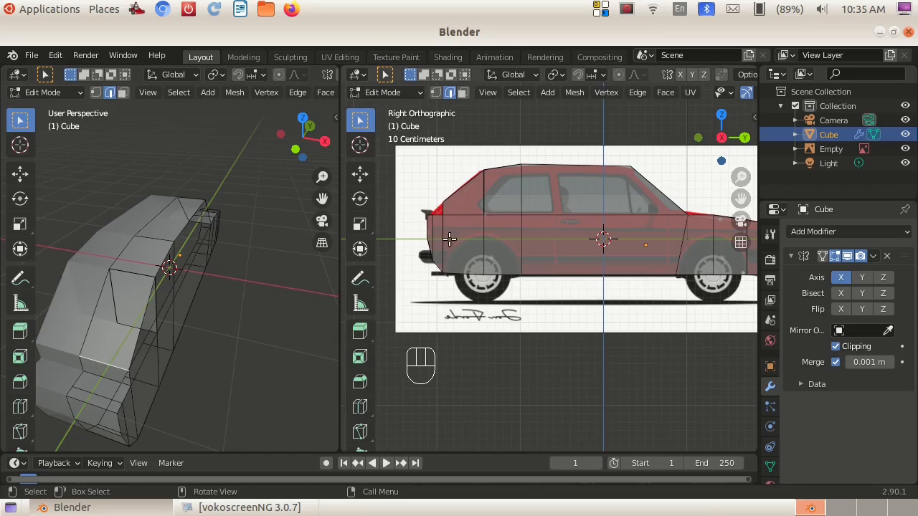
key(g)
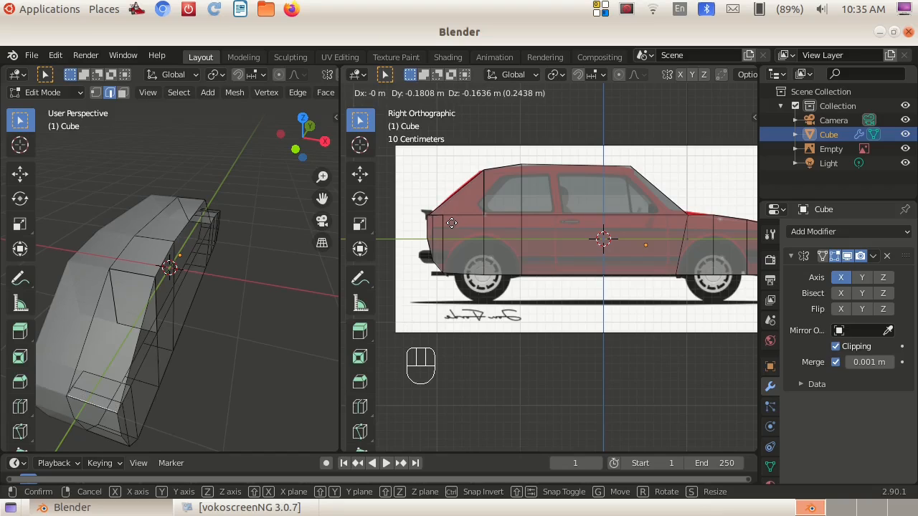
click(451, 222)
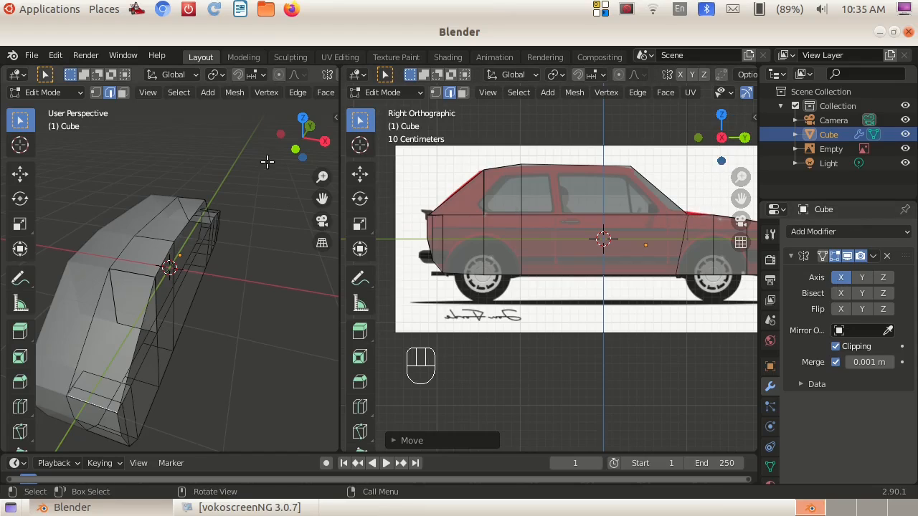
- Raise the edge at the base of the windscreen slightly along Z to follow the bonnet line in the background image
drag(301, 136, 255, 143)
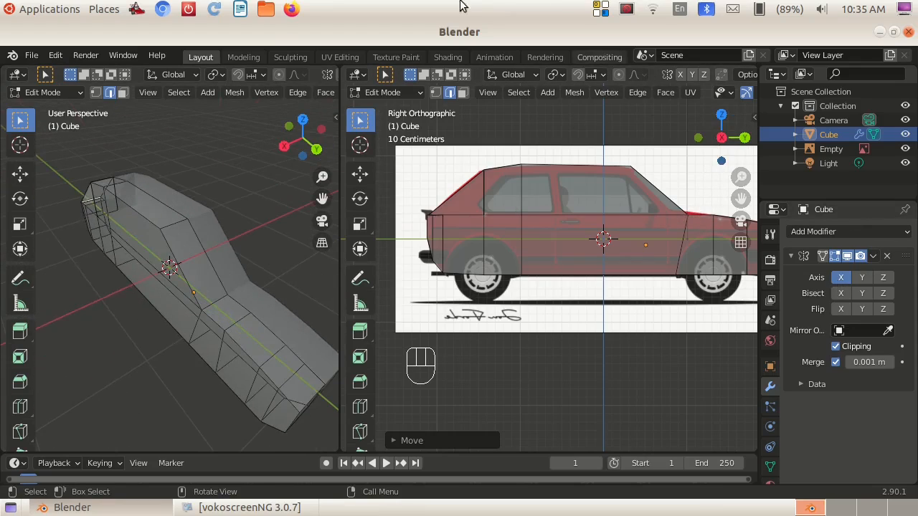
click(214, 303)
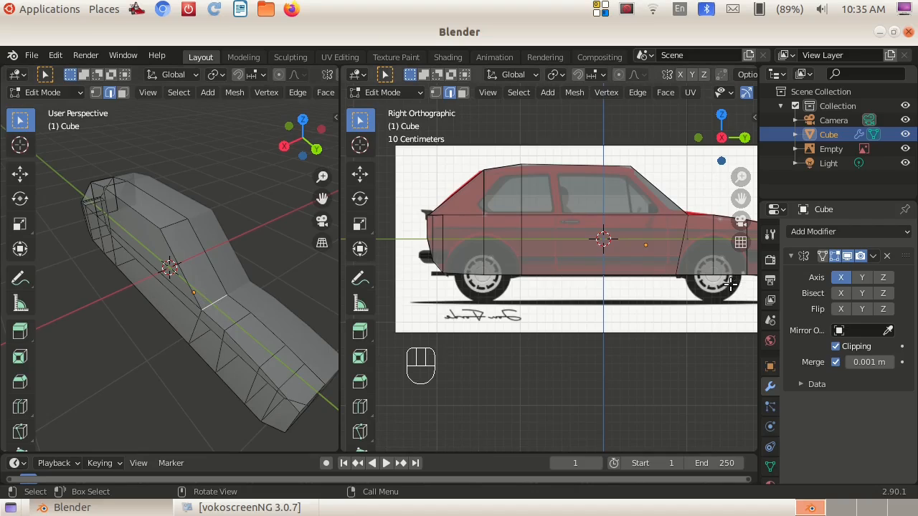
shift+middle_drag(664, 338, 564, 343)
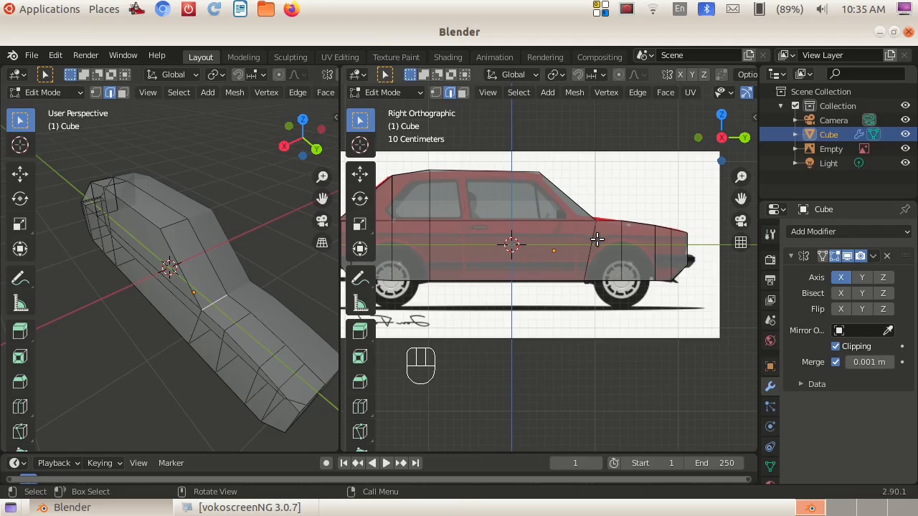
key(g)
key(z)
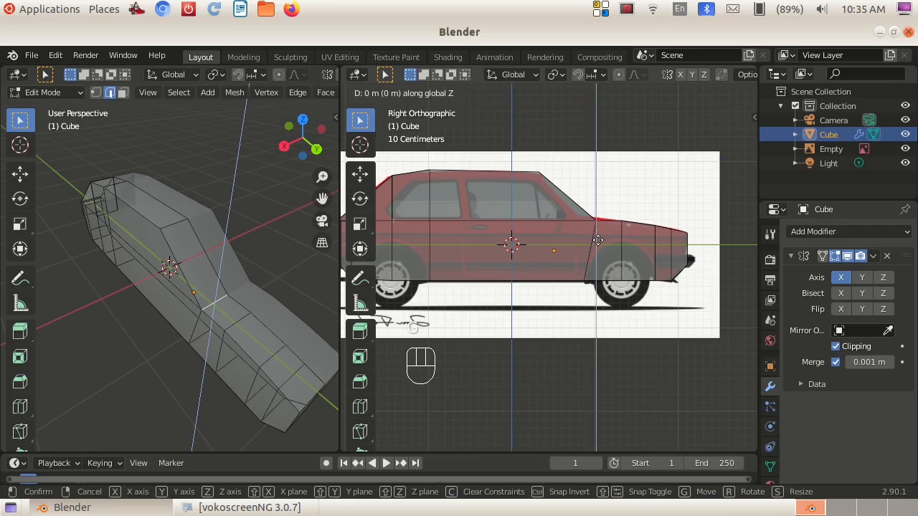
click(597, 237)
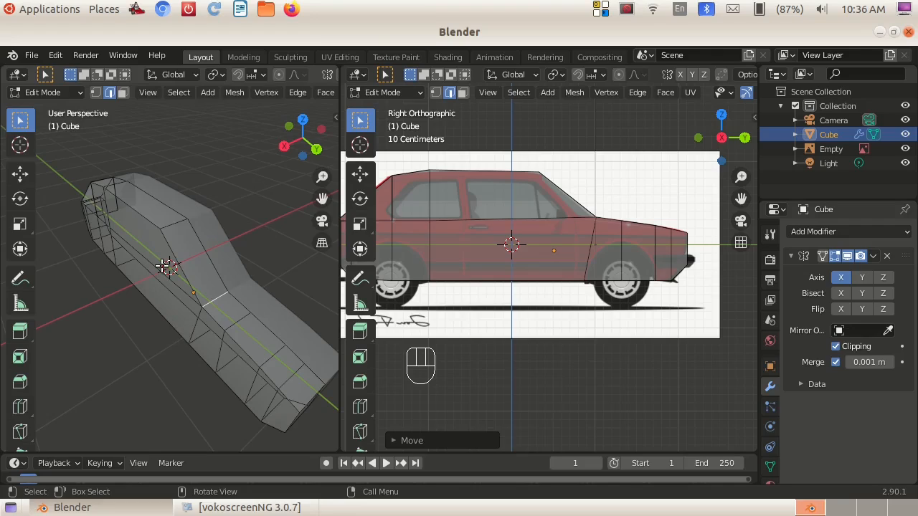
- Switch to face selection and box-select all faces of the modelled half of the car body, starting from an empty selection
key(KP_7)
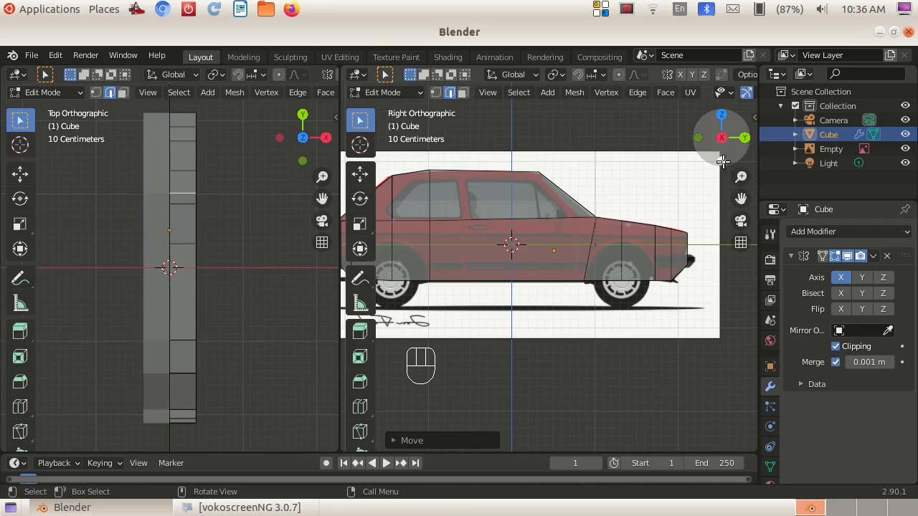
shift+middle_drag(692, 180, 743, 202)
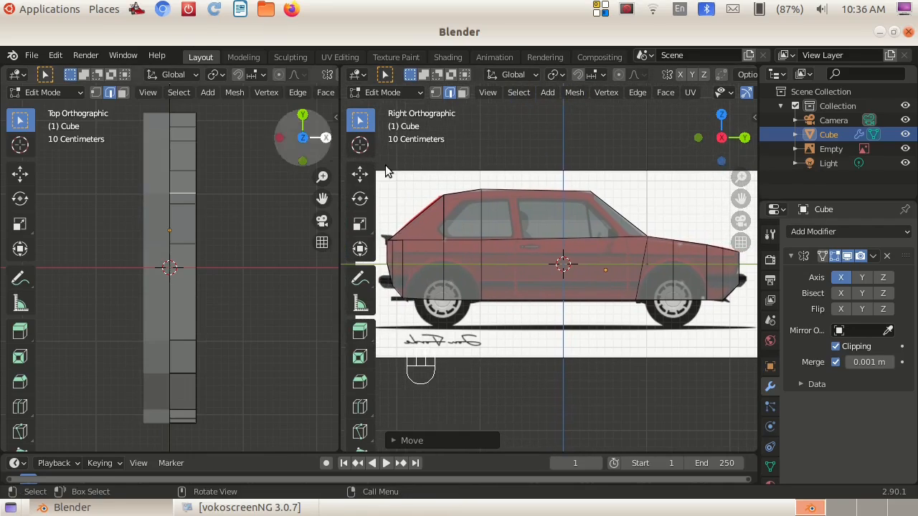
key(b)
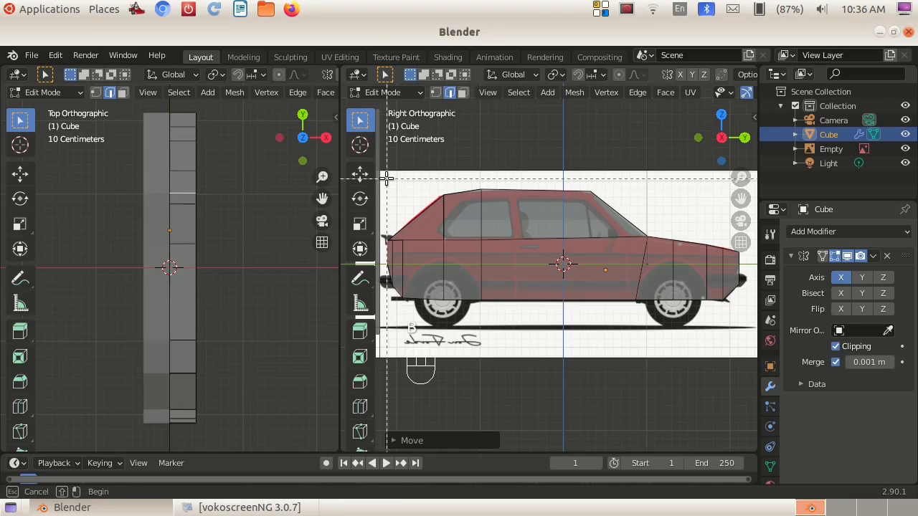
drag(383, 180, 742, 339)
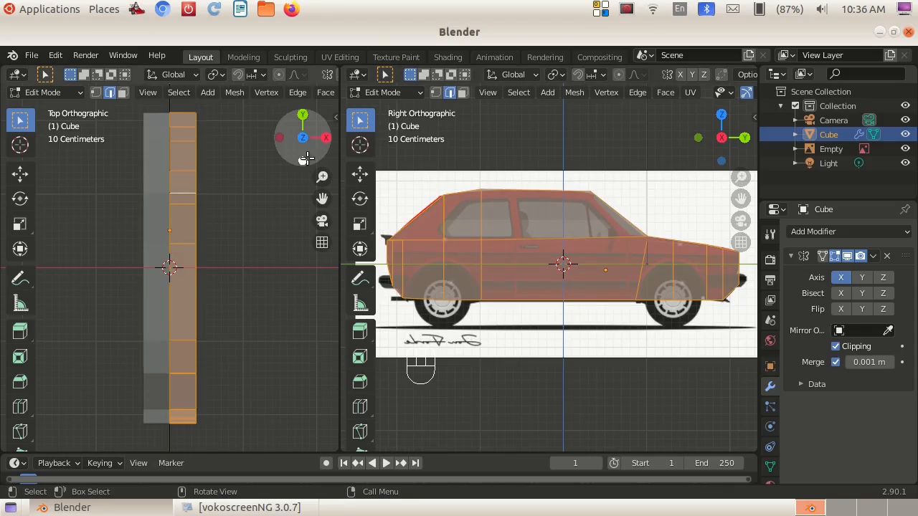
click(123, 94)
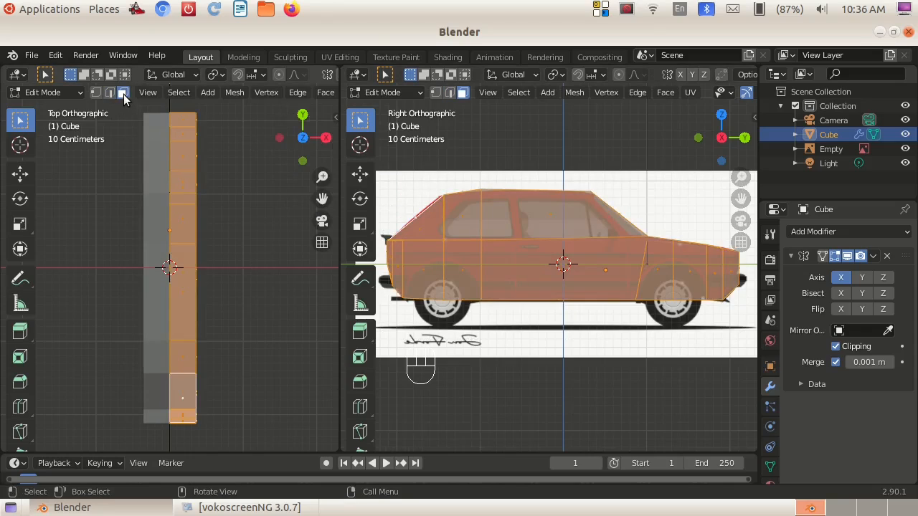
key(alt+a)
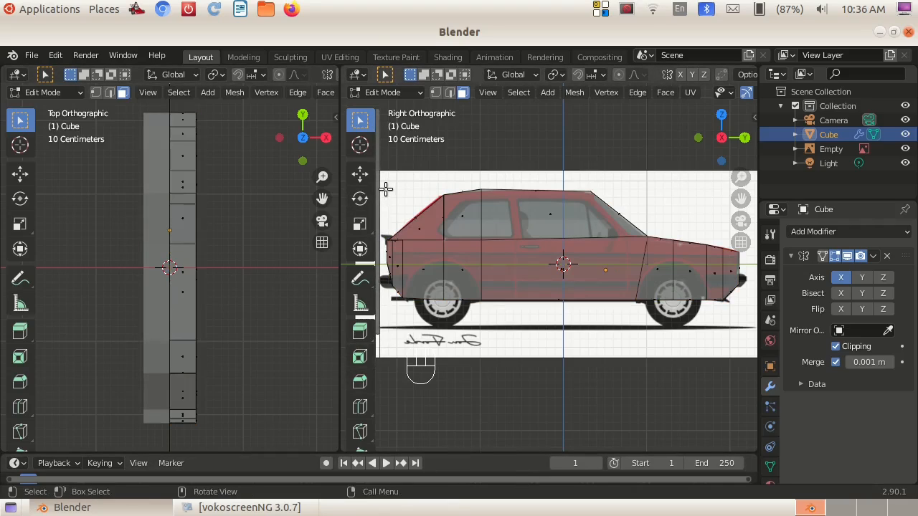
key(b)
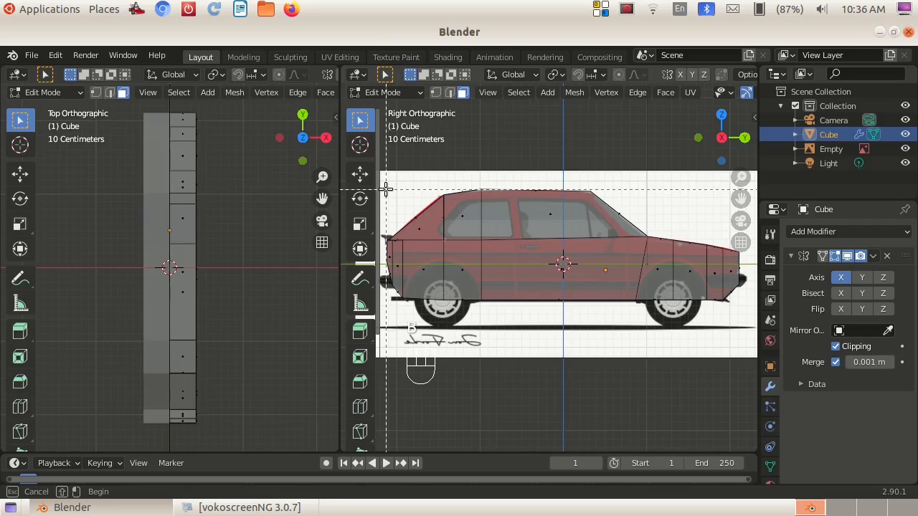
drag(386, 189, 739, 337)
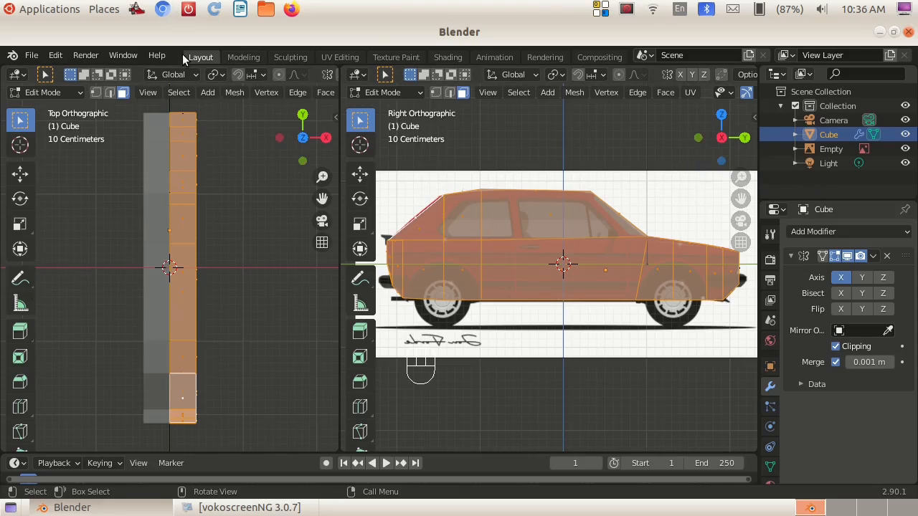
- Deselect the windscreen, front bonnet and underside faces from the top view while keeping the side faces selected
shift+click(183, 131)
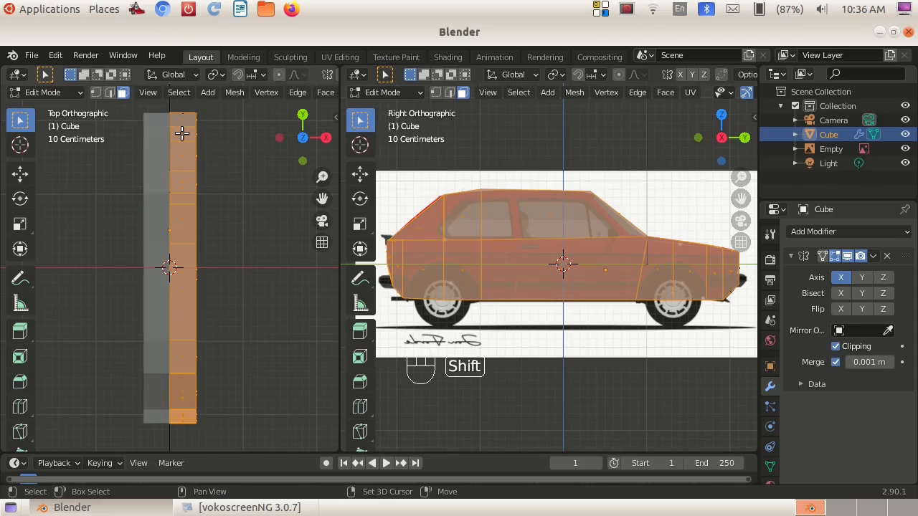
shift+click(181, 156)
shift+click(182, 190)
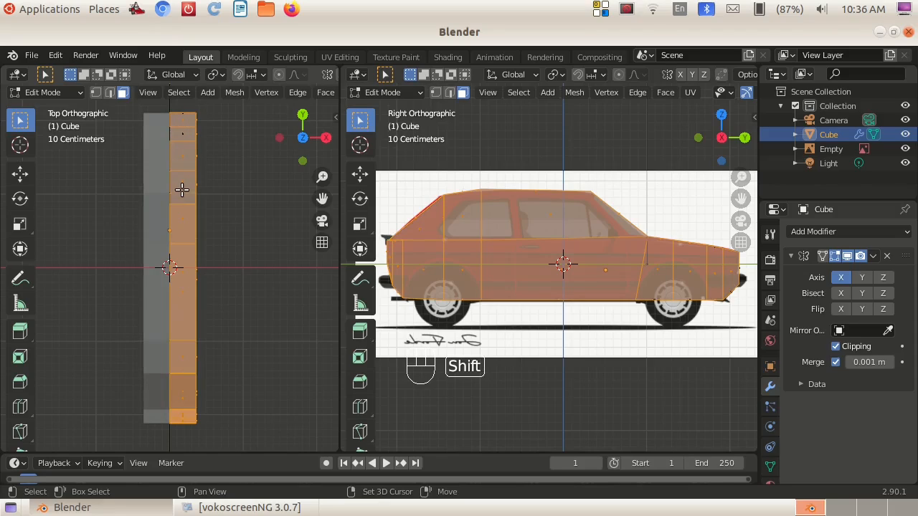
shift+click(182, 236)
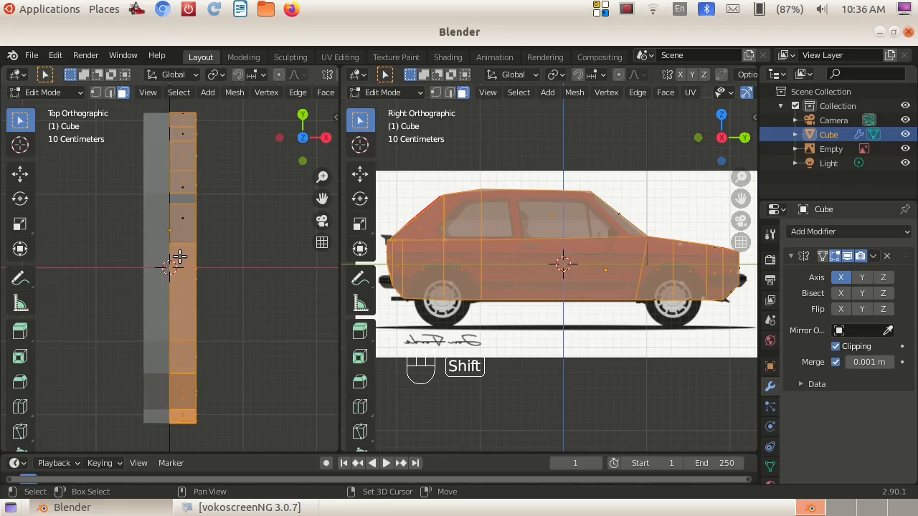
shift+click(186, 314)
shift+click(185, 357)
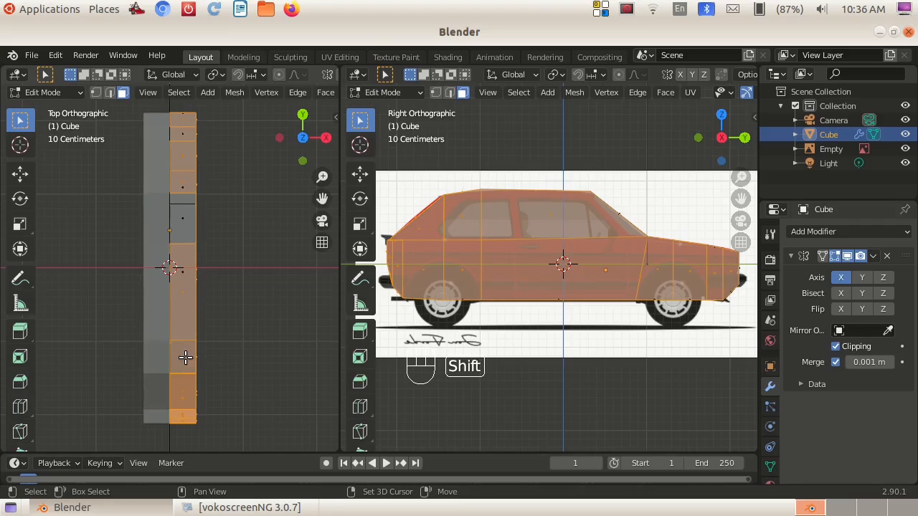
shift+click(182, 410)
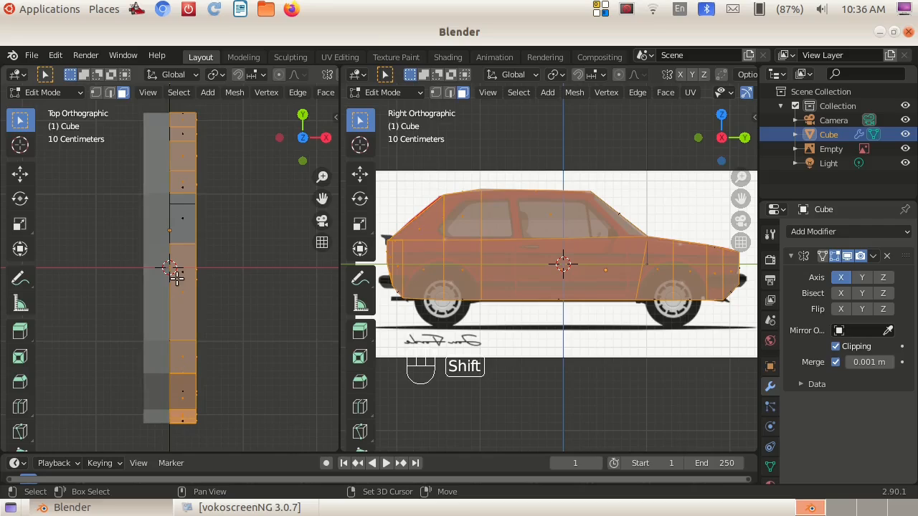
shift+click(181, 419)
shift+click(188, 420)
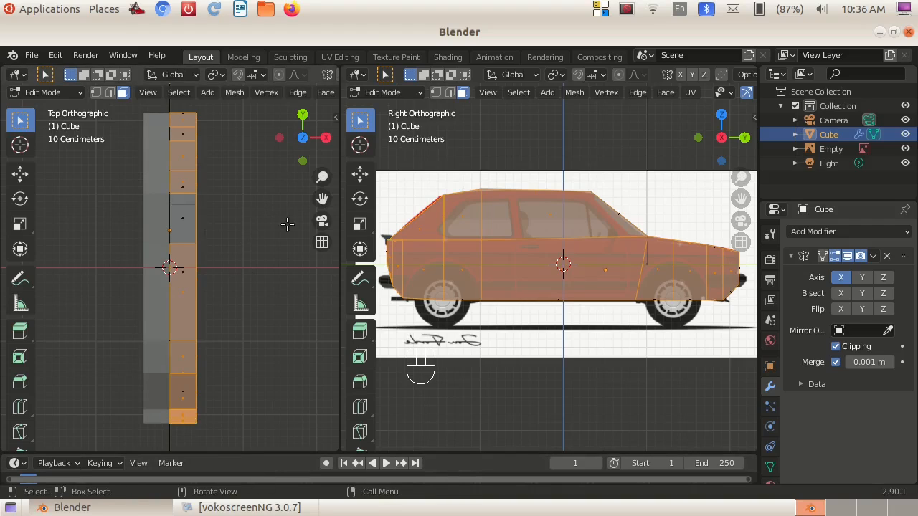
- Deselect the roof faces and the remaining bonnet faces, checking the rear end for other faces that do not belong to the side
drag(301, 136, 302, 159)
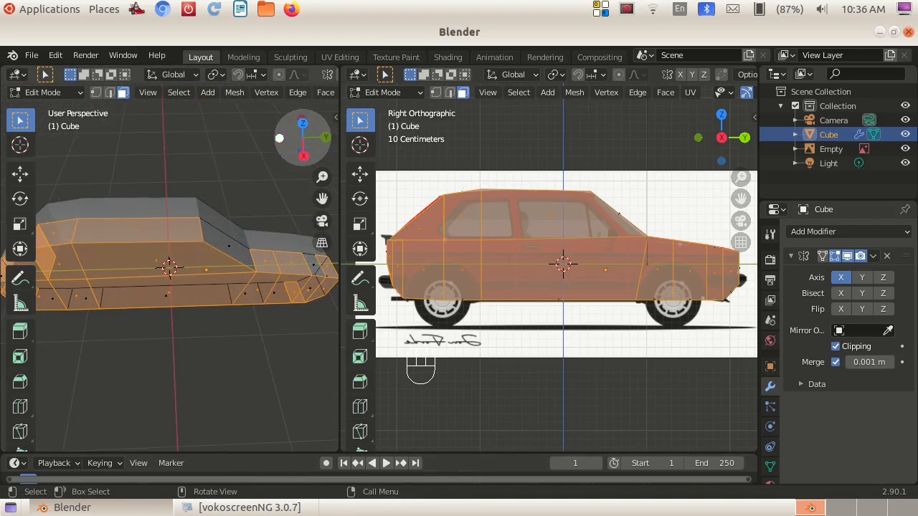
shift+click(114, 231)
shift+click(291, 264)
shift+click(267, 263)
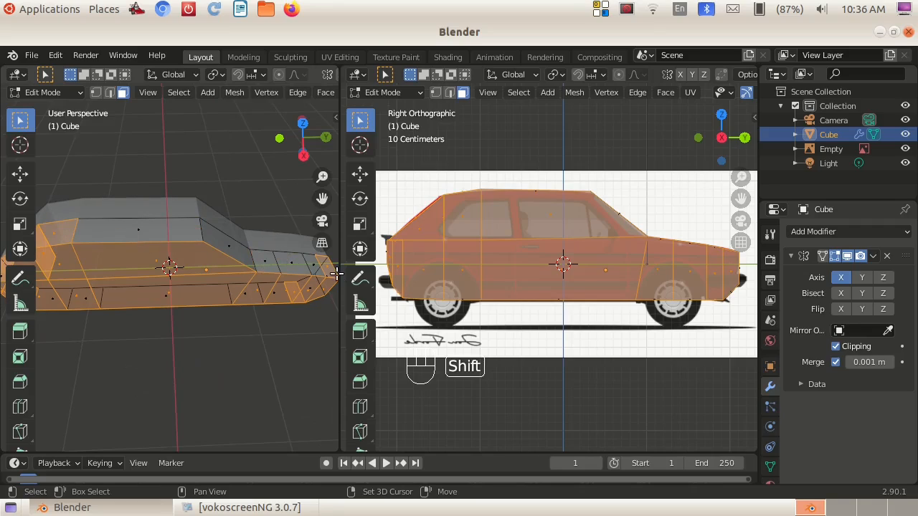
shift+click(56, 234)
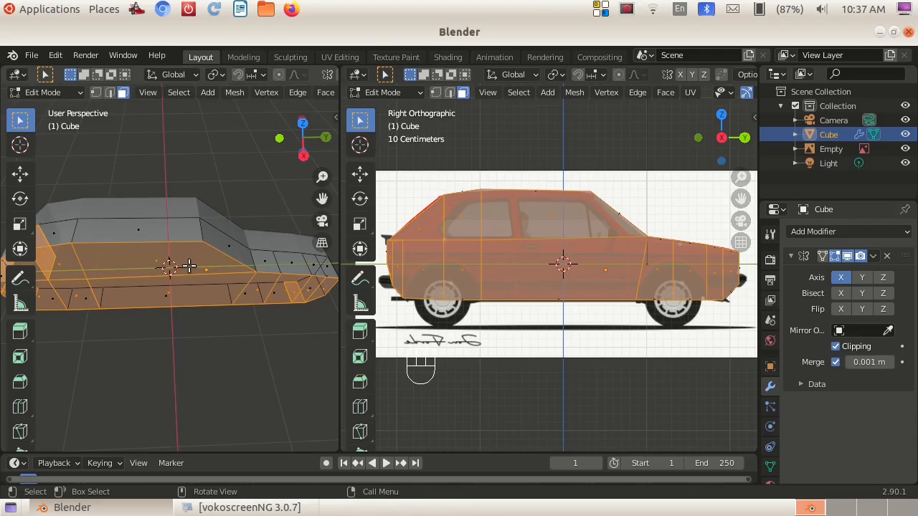
middle_drag(188, 265, 256, 261)
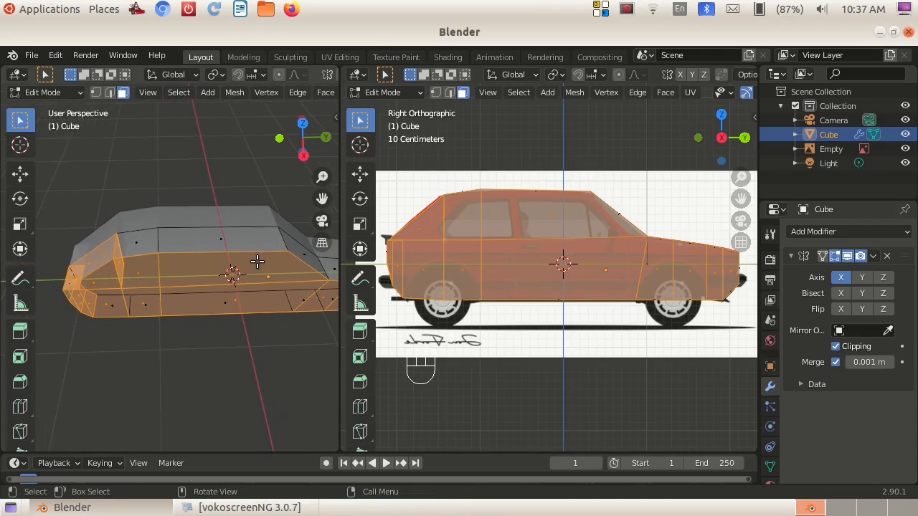
shift+click(76, 279)
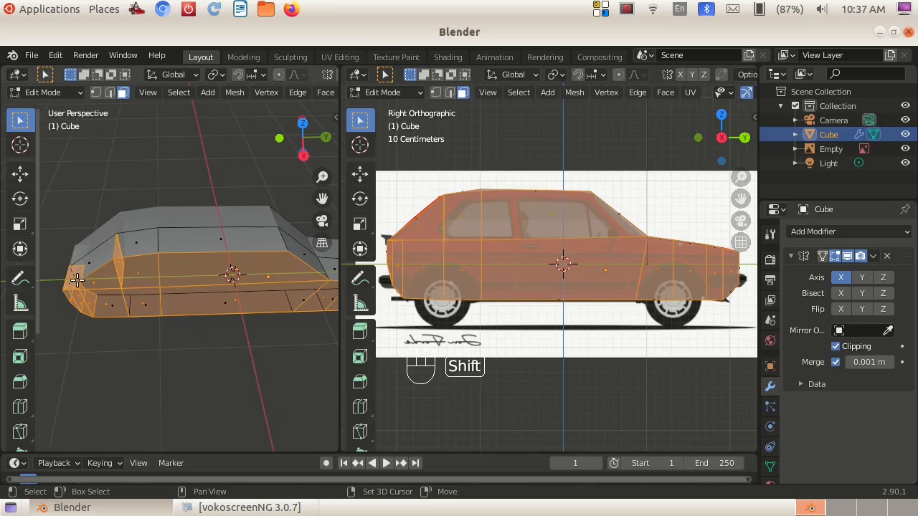
- Try to deselect the interior face between the cabin and the tailgate section
drag(294, 152, 379, 150)
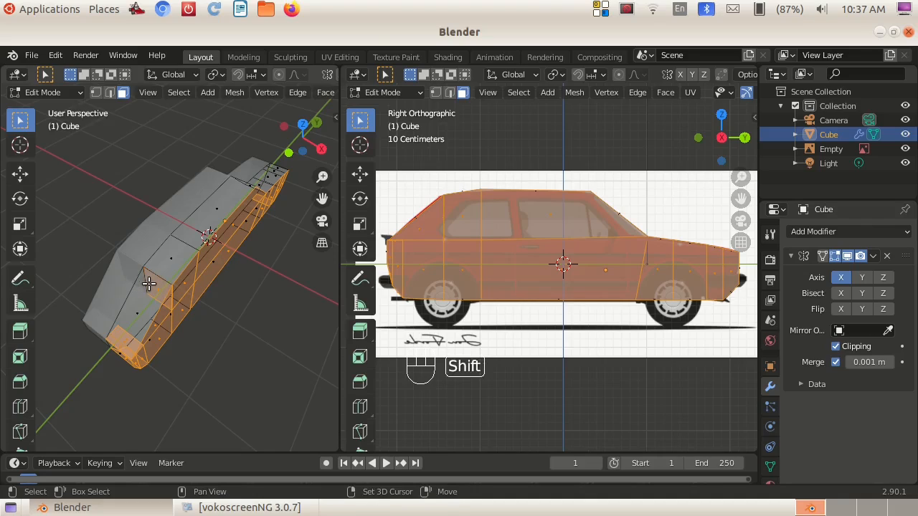
shift+click(159, 281)
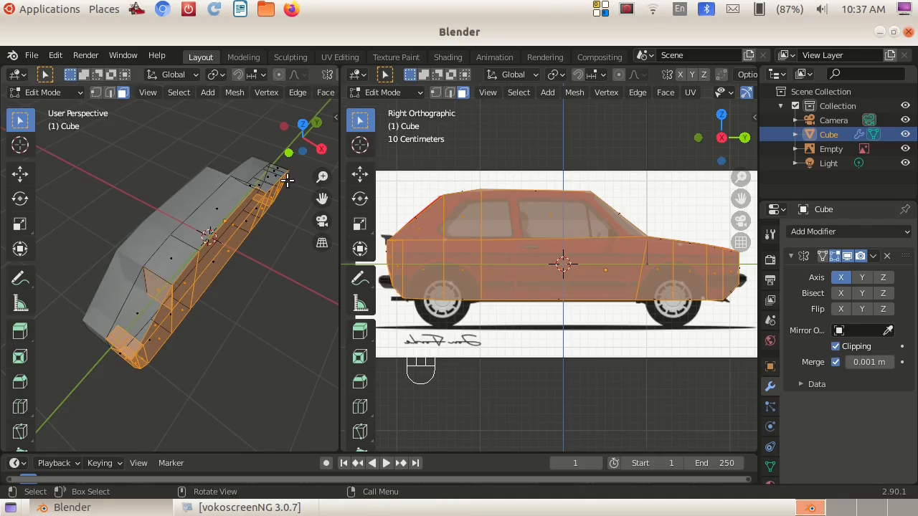
mouse_move(287, 155)
mouse_down()
mouse_move(315, 150)
mouse_move(304, 154)
mouse_up()
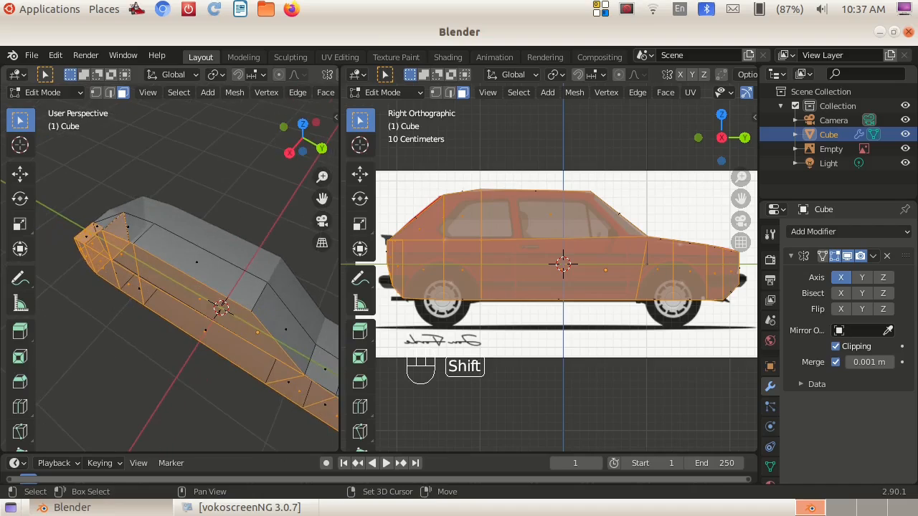
shift+click(121, 228)
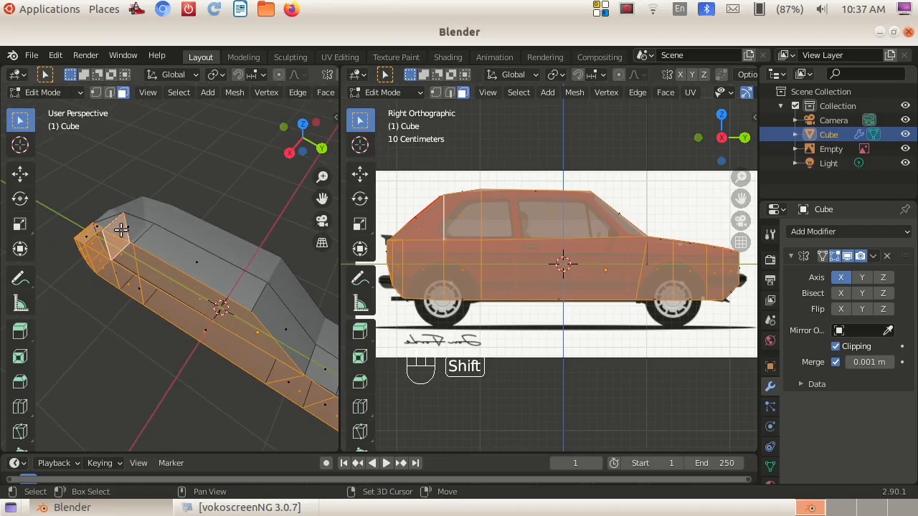
shift+click(127, 229)
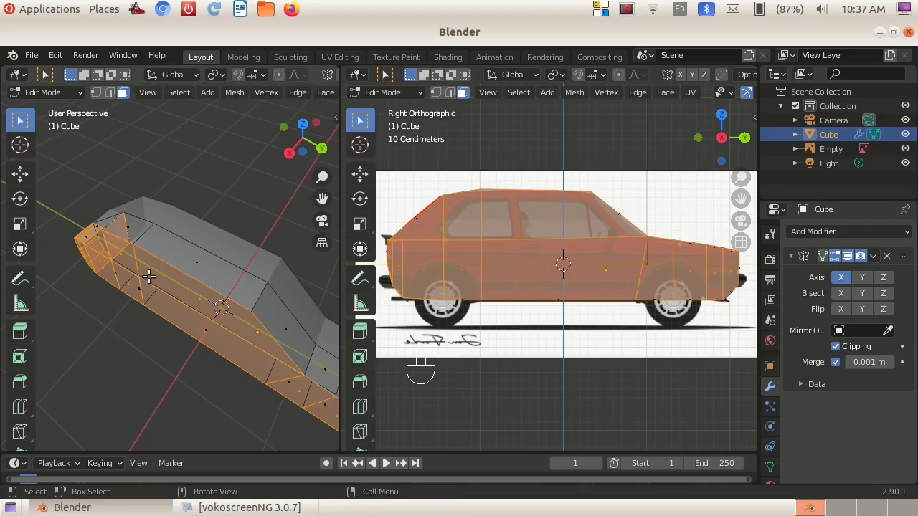
- Try to deselect the hidden interior faces at the rear from close up, and reselect the rear quarter side face
scroll(152, 270, up, 5)
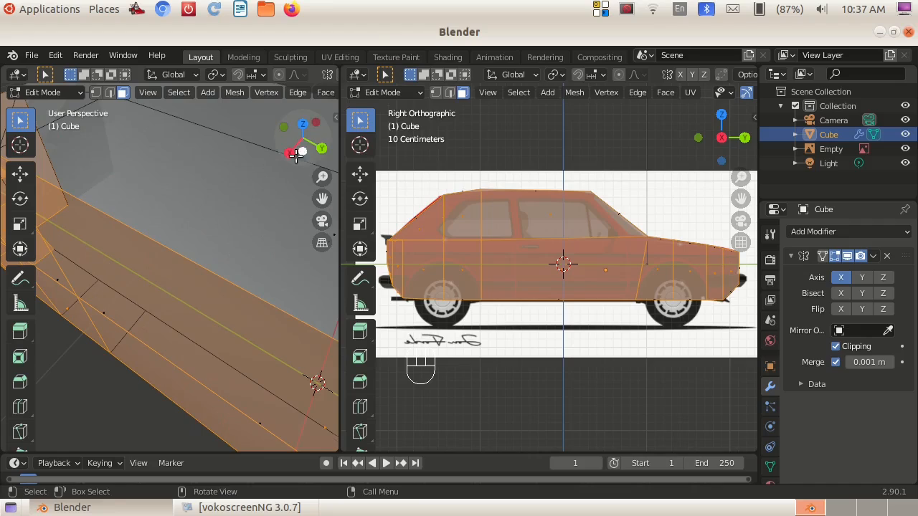
drag(297, 154, 221, 114)
shift+click(126, 163)
shift+click(121, 158)
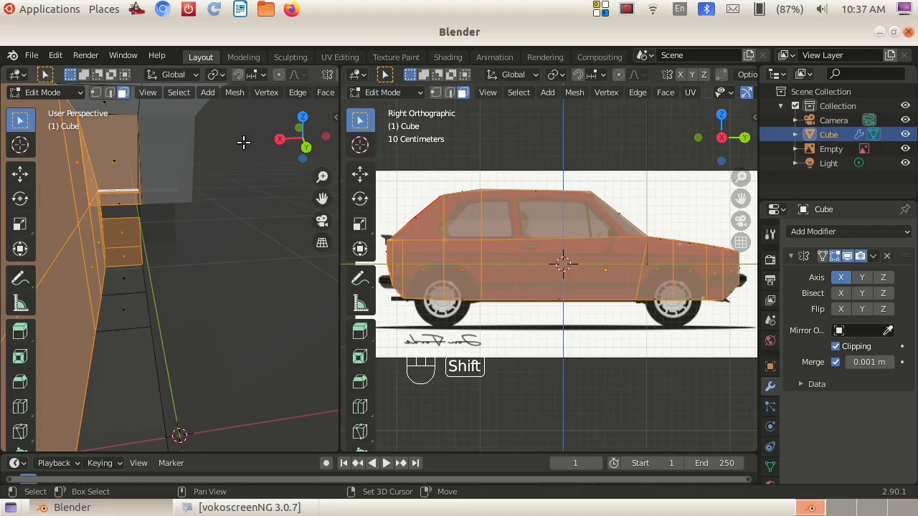
drag(299, 142, 268, 137)
shift+click(233, 181)
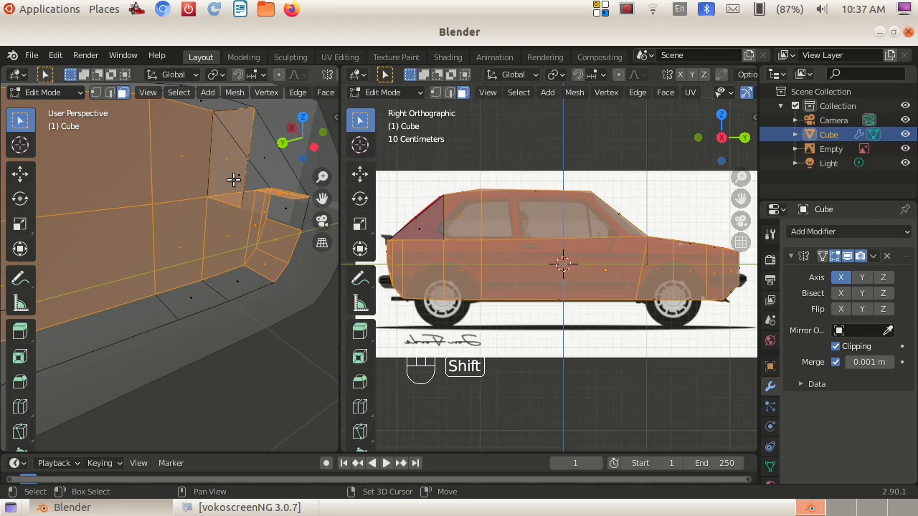
shift+click(233, 179)
- Try to deselect the interior face from the front, and reselect the rear side window face
drag(293, 136, 115, 189)
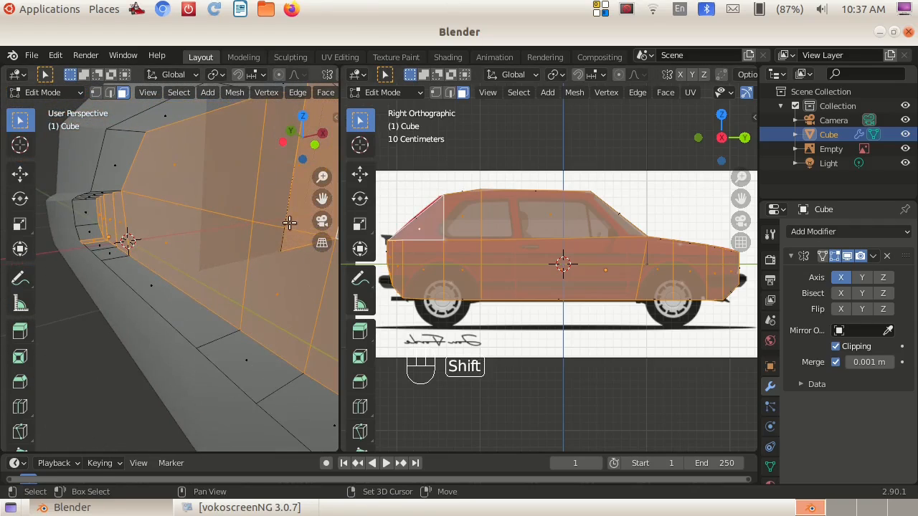
shift+click(299, 201)
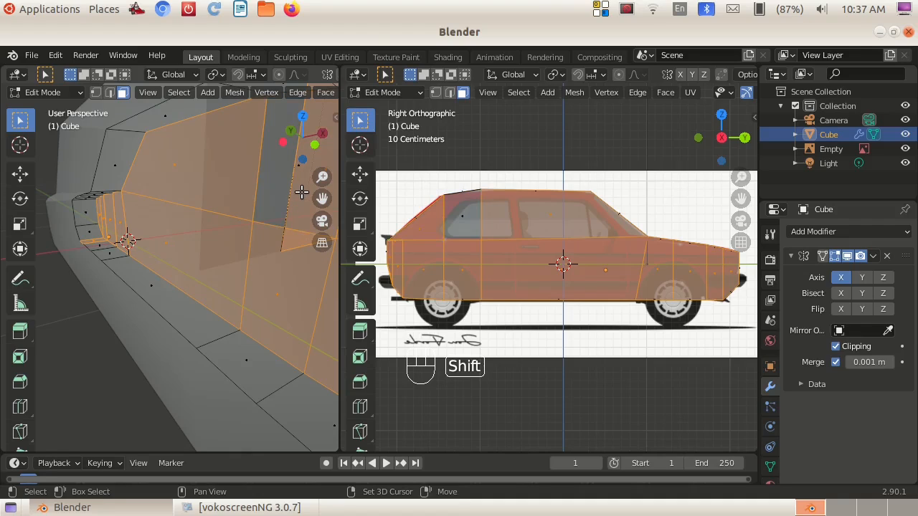
shift+click(301, 192)
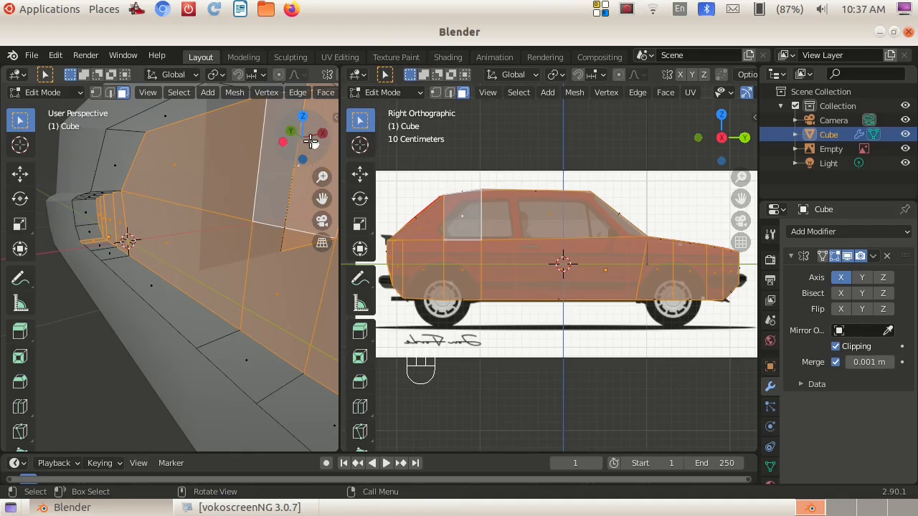
- Try to deselect the interior faces between the cabin and the tailgate section from inside the body
drag(302, 136, 271, 145)
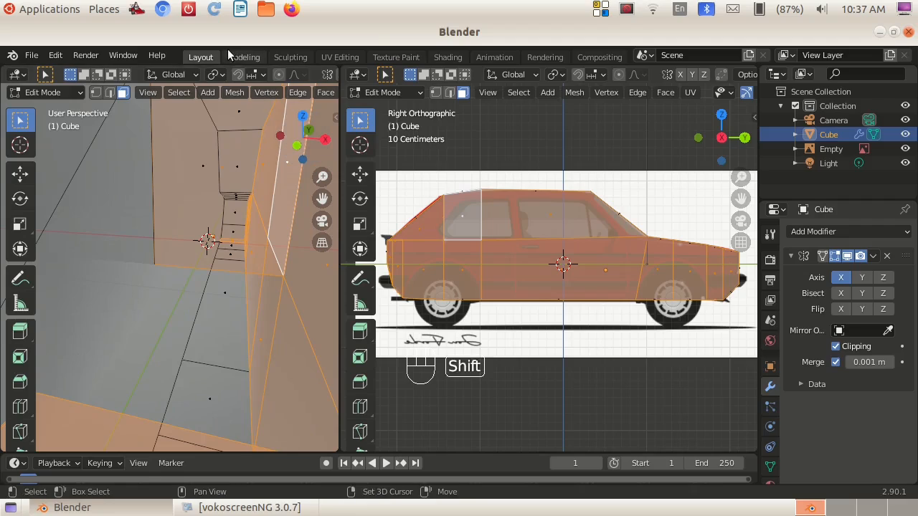
shift+click(224, 184)
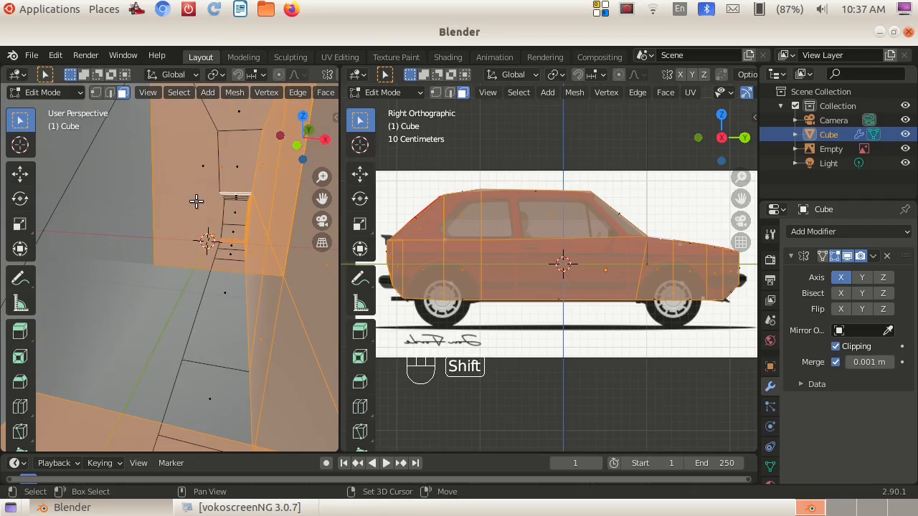
shift+click(187, 224)
shift+click(173, 160)
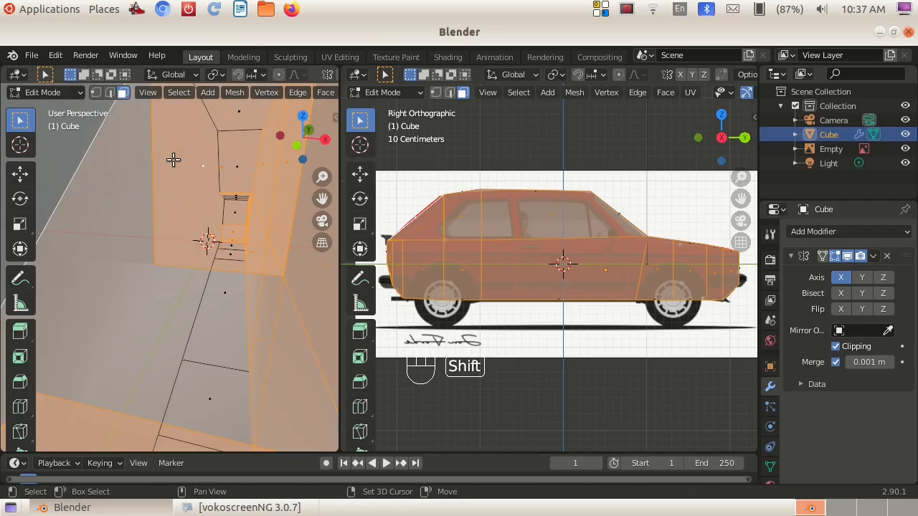
shift+click(173, 160)
shift+click(173, 160)
shift+click(173, 160)
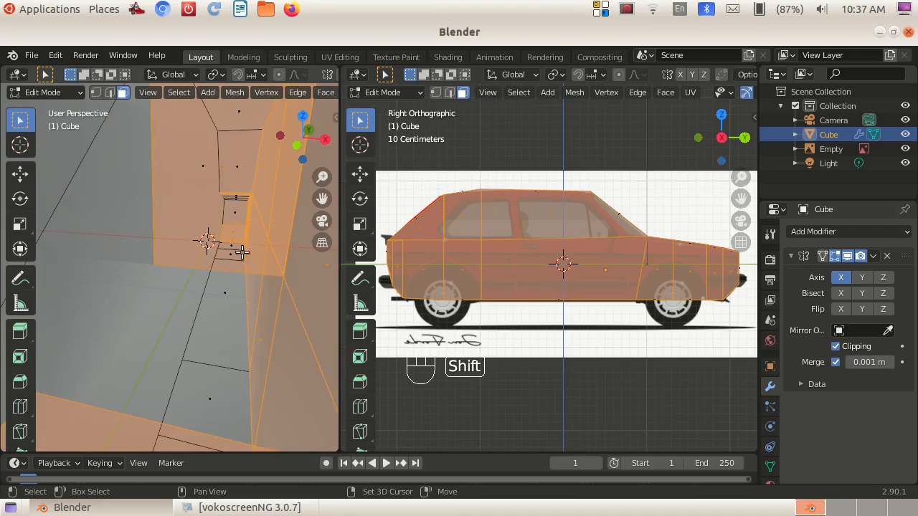
middle_drag(242, 250, 247, 258)
key(shift)
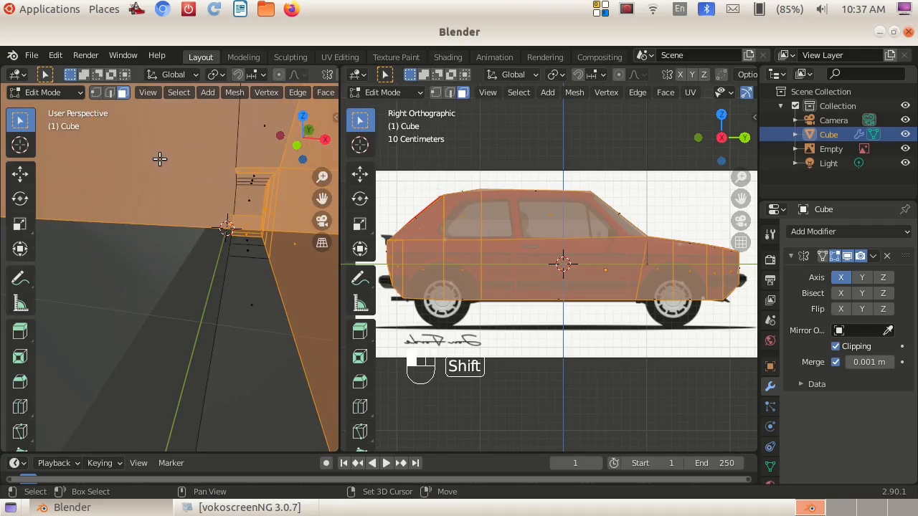
scroll(282, 195, down, 8)
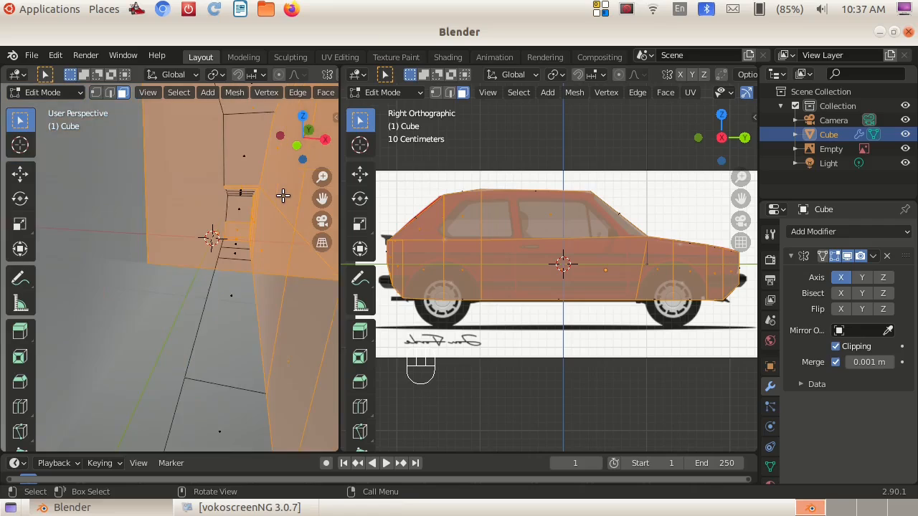
drag(293, 160, 179, 159)
drag(276, 319, 351, 324)
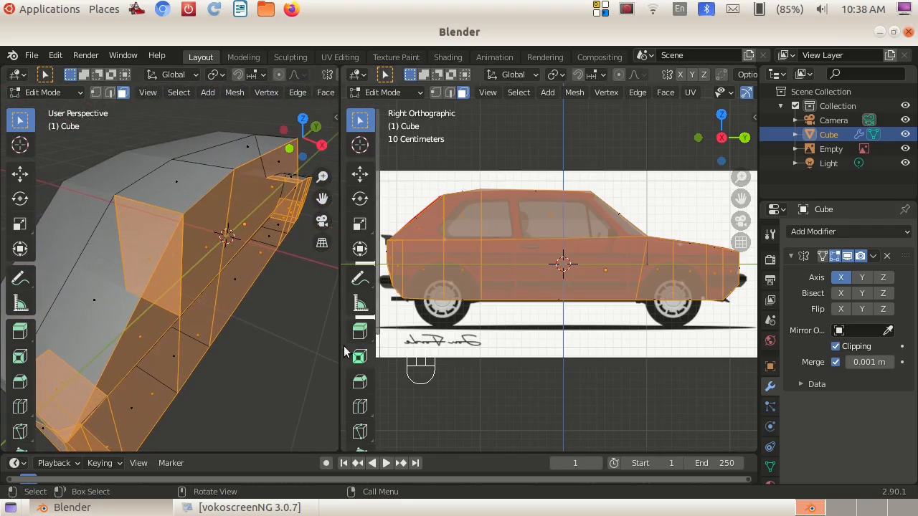
- Clear the face selection and box-select the whole car body in the side view
key(a)
key(a)
key(a)
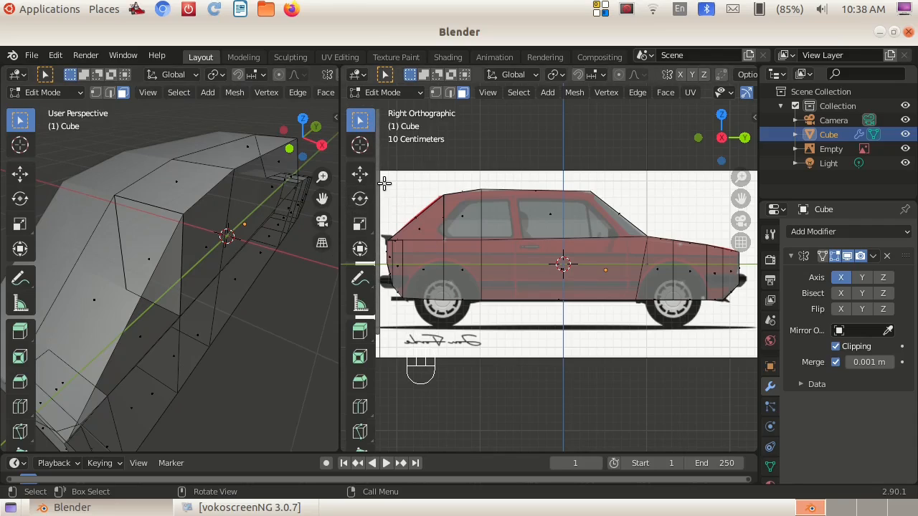
drag(384, 183, 742, 375)
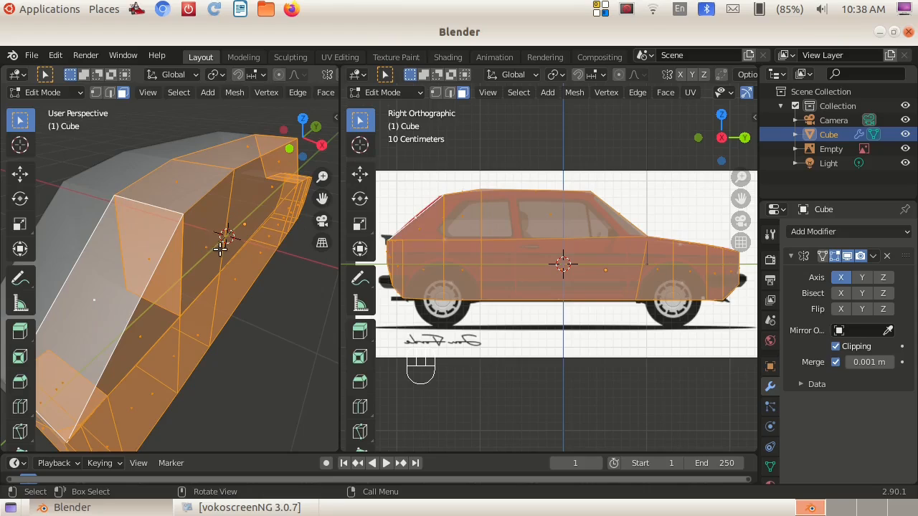
- Widen the half body by moving the selected faces outward about 0.77 m along X in the top view
key(KP_7)
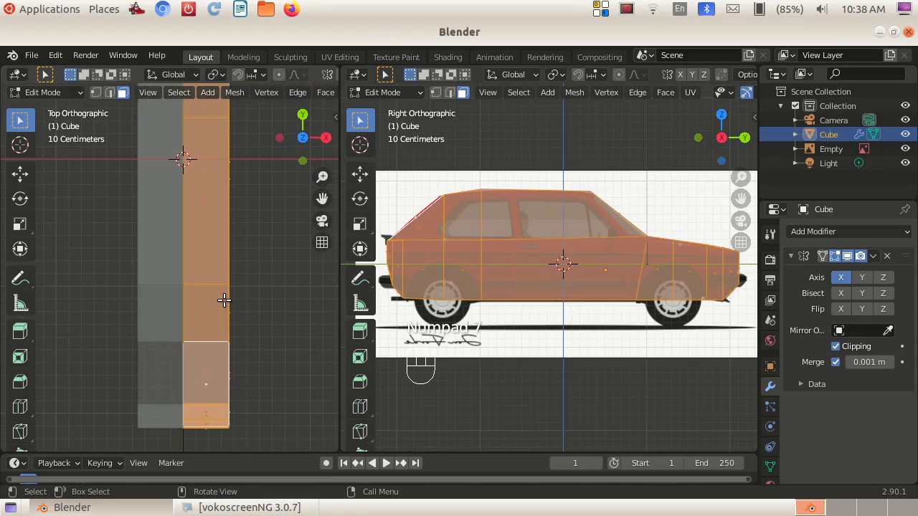
scroll(281, 293, down, 3)
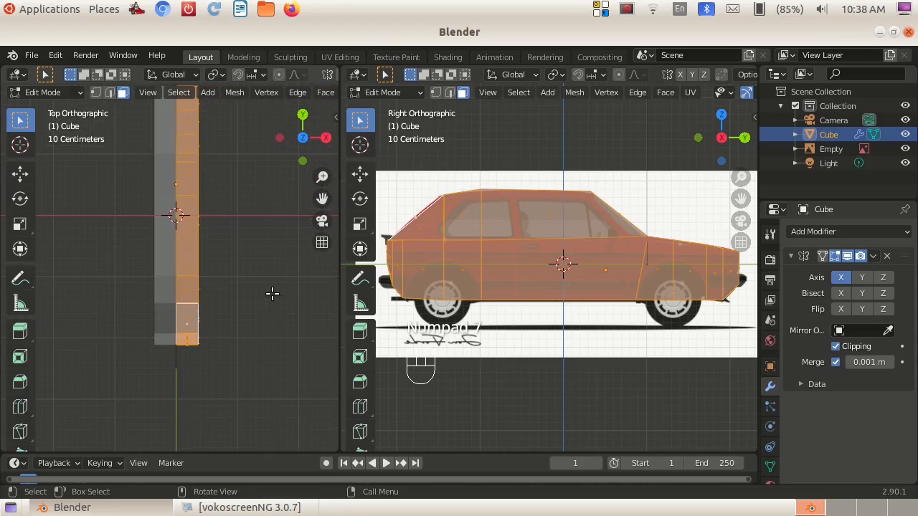
scroll(280, 278, up, 1)
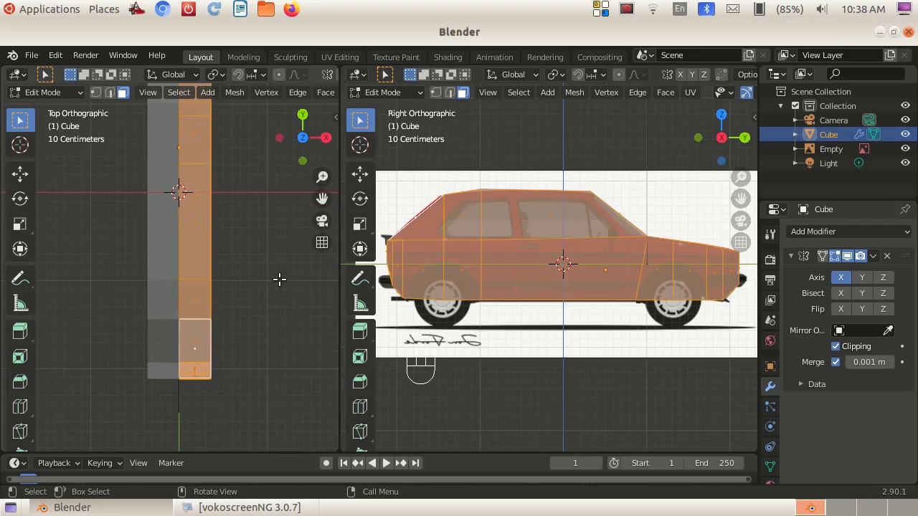
scroll(280, 278, down, 1)
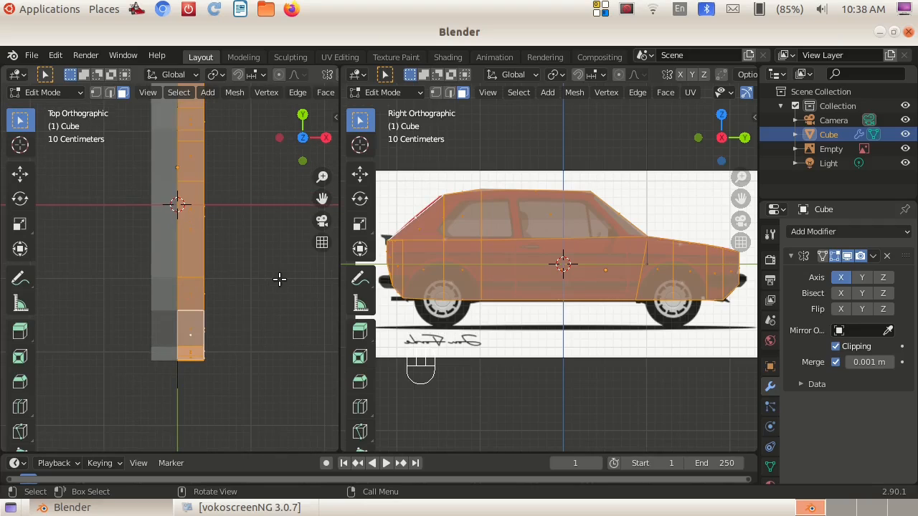
scroll(280, 279, up, 1)
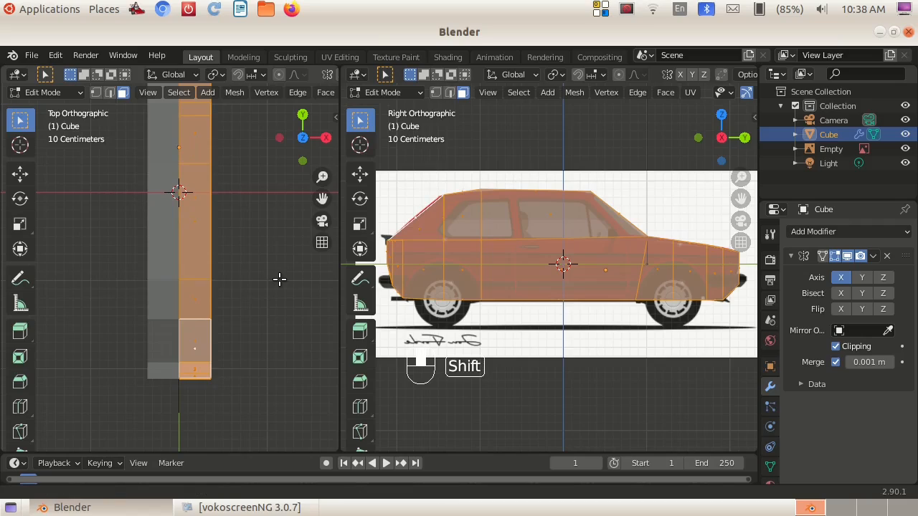
shift+middle_drag(280, 279, 278, 358)
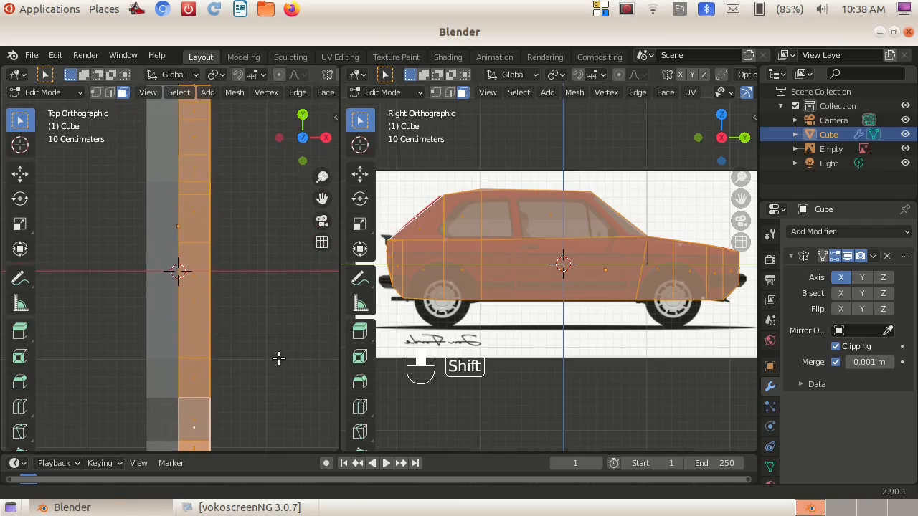
scroll(271, 333, down, 1)
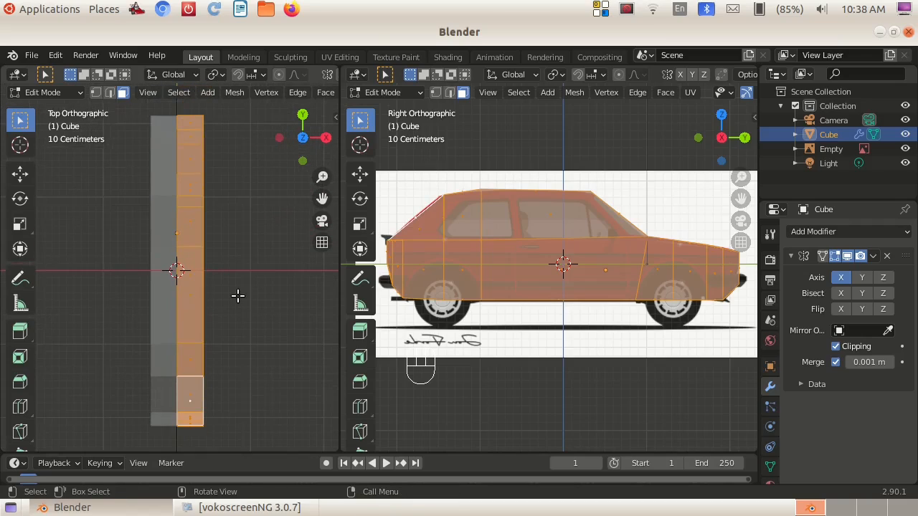
key(g)
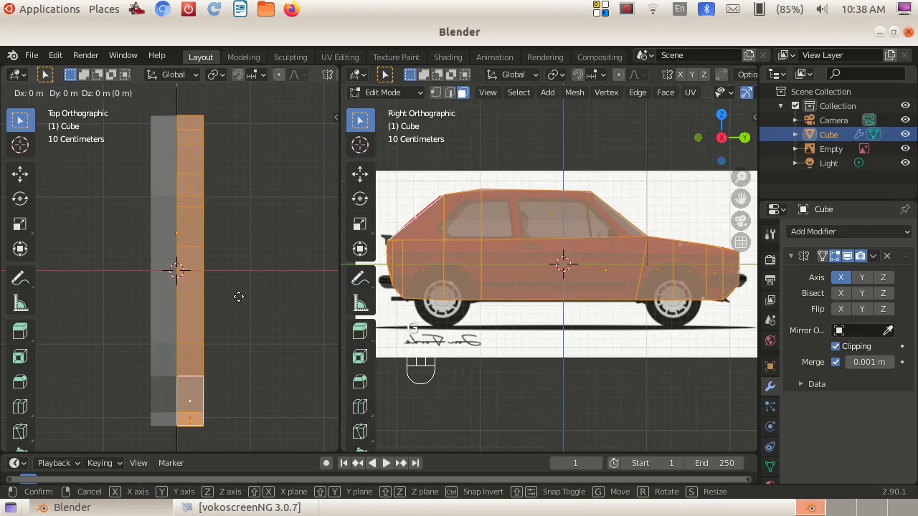
key(y)
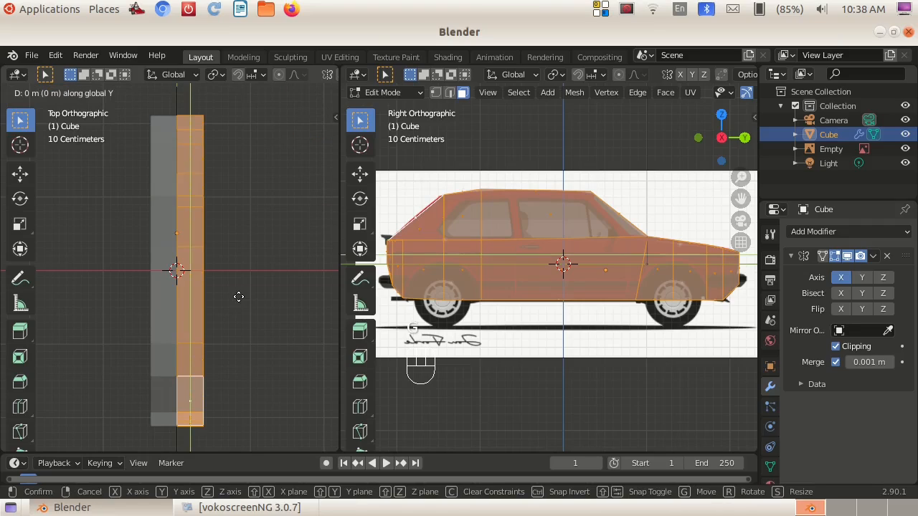
key(x)
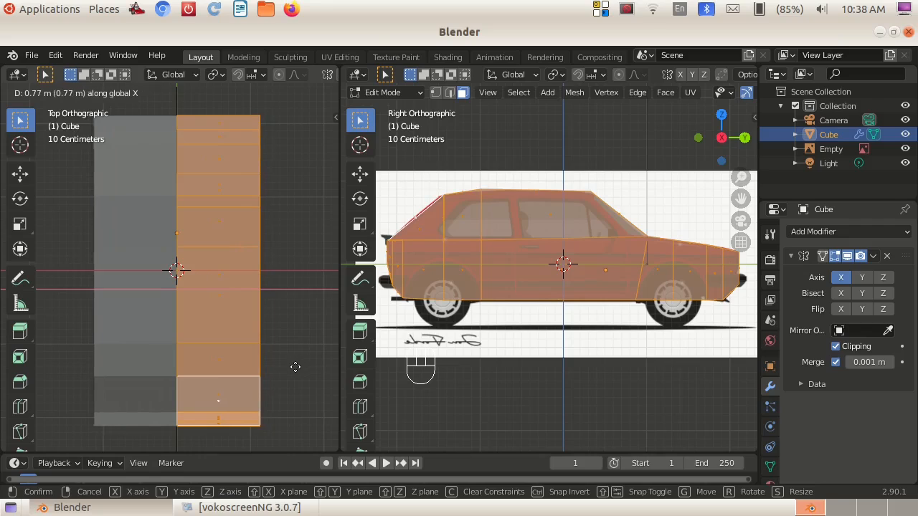
click(294, 368)
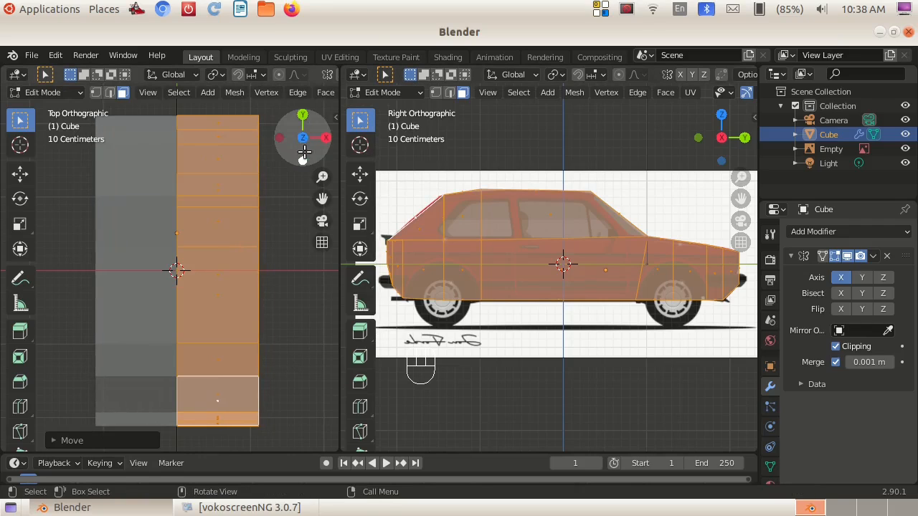
- Clear the selection and examine the widened body's shape in perspective in both viewports
drag(303, 151, 116, 39)
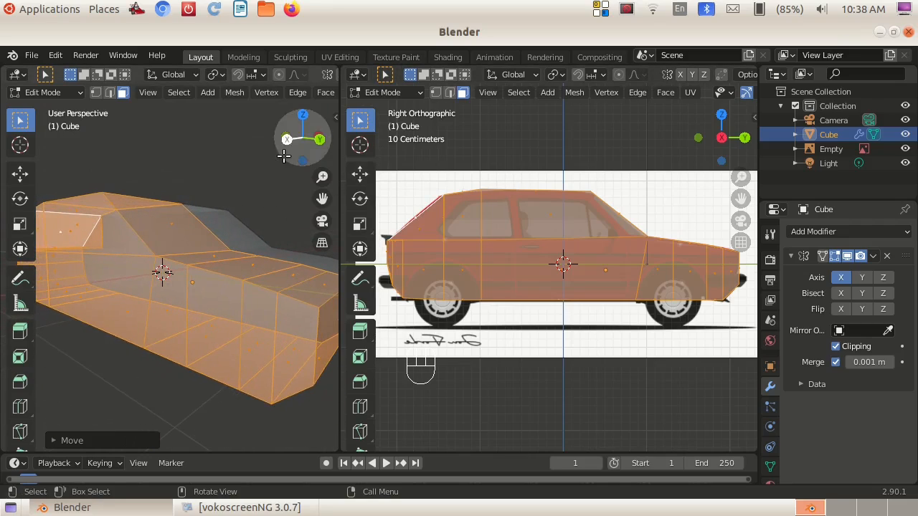
click(225, 163)
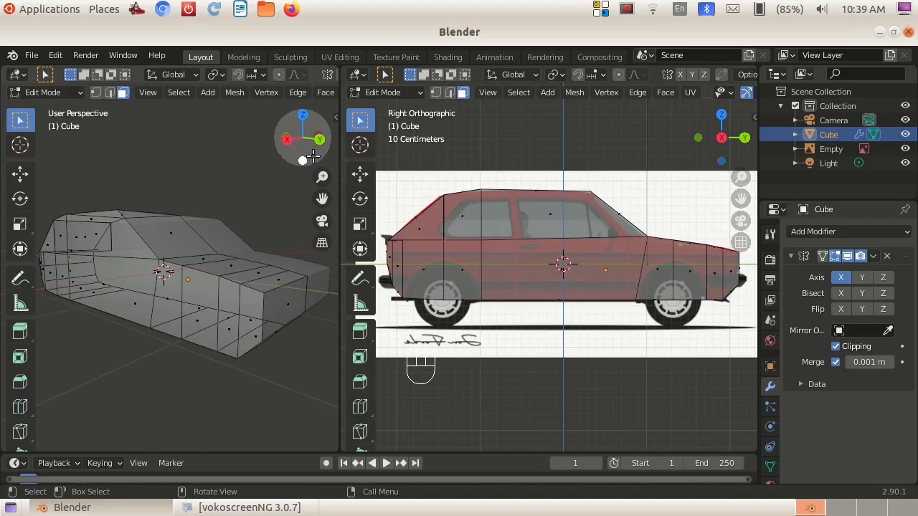
mouse_move(283, 153)
mouse_down()
mouse_move(266, 182)
mouse_move(247, 165)
mouse_move(237, 178)
mouse_move(189, 171)
mouse_move(283, 159)
mouse_move(285, 141)
mouse_up()
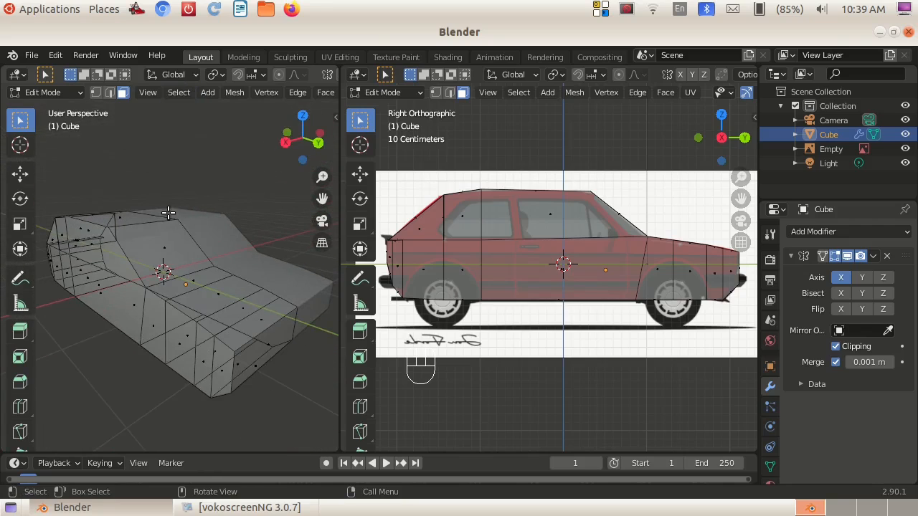
scroll(570, 368, up, 1)
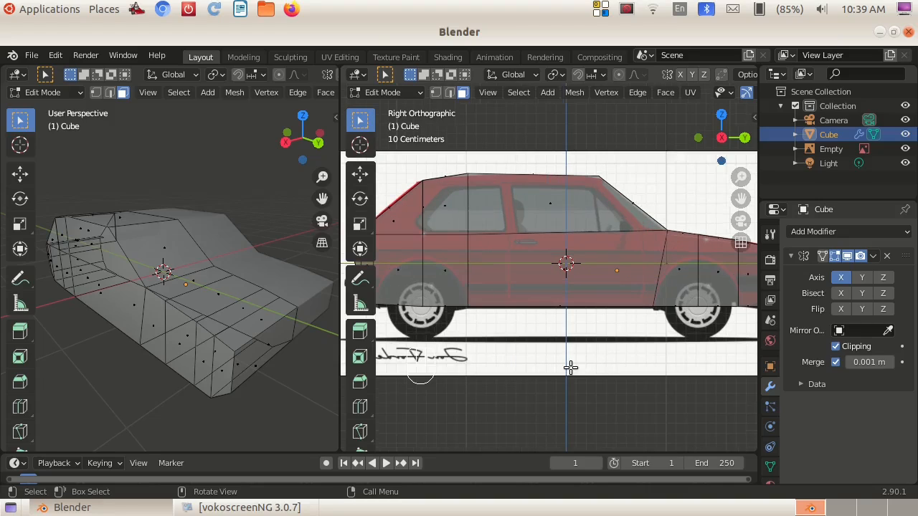
drag(719, 140, 696, 149)
mouse_move(713, 146)
mouse_down()
mouse_move(678, 182)
mouse_move(711, 154)
mouse_up()
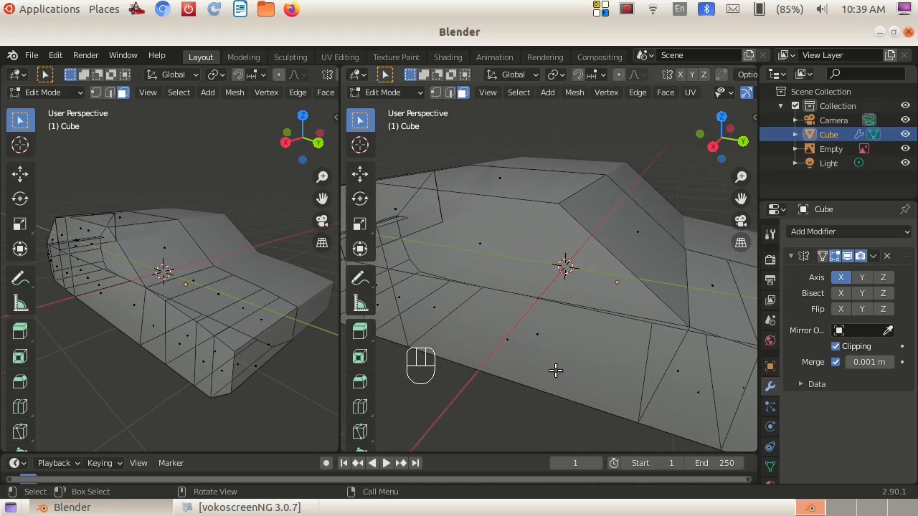
scroll(558, 370, down, 3)
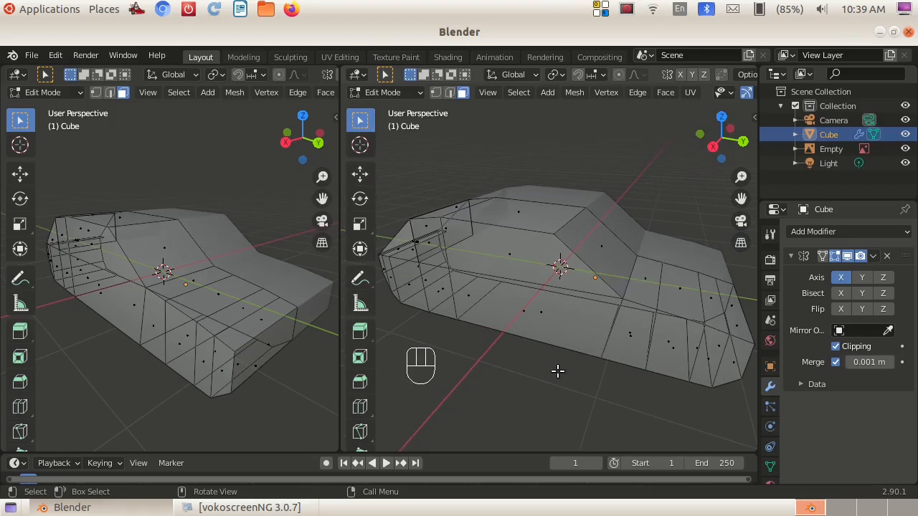
- In vertex select mode, add a horizontal loop cut around the lower body and slide it up to just above the rear wheel arch
key(KP_3)
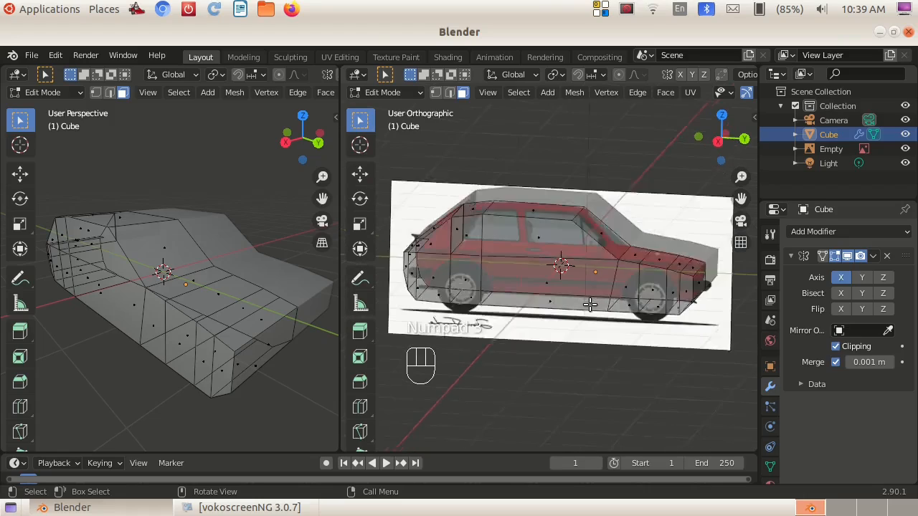
scroll(594, 420, up, 3)
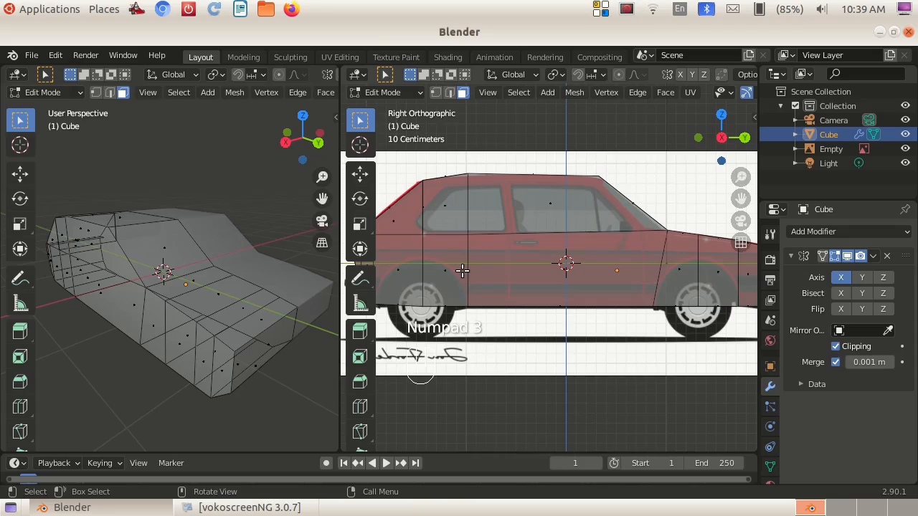
scroll(452, 302, down, 1)
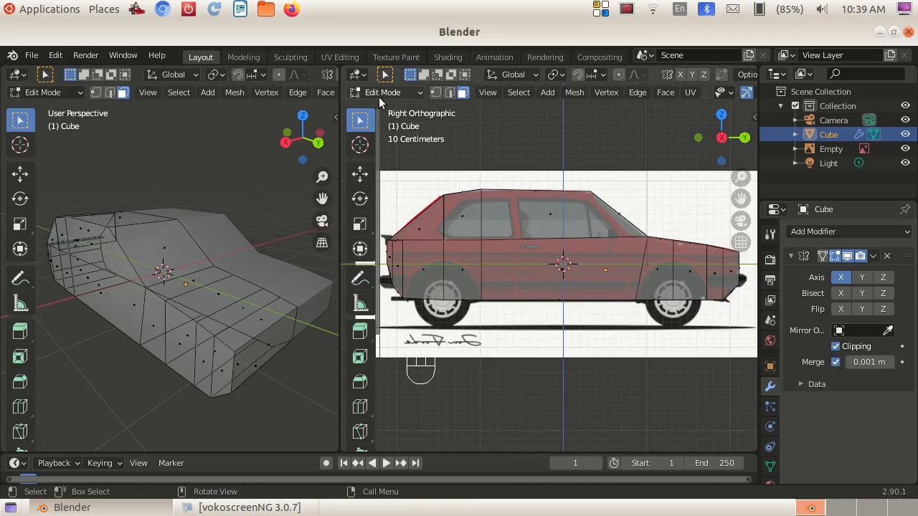
click(436, 95)
scroll(485, 330, up, 2)
scroll(485, 330, up, 1)
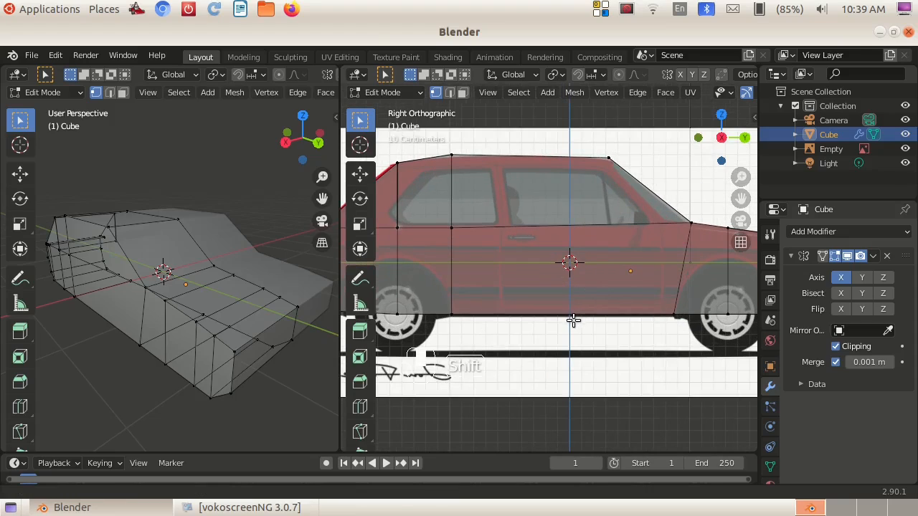
shift+middle_drag(573, 319, 683, 321)
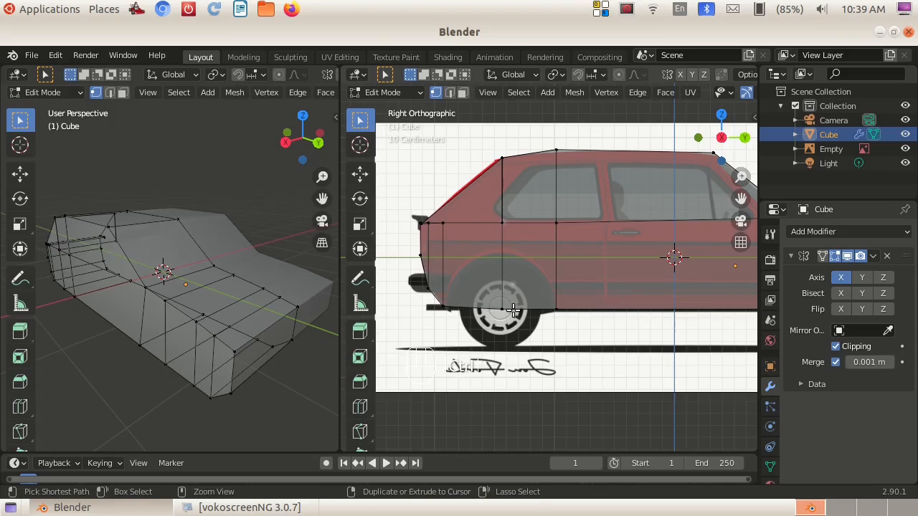
key(ctrl+r)
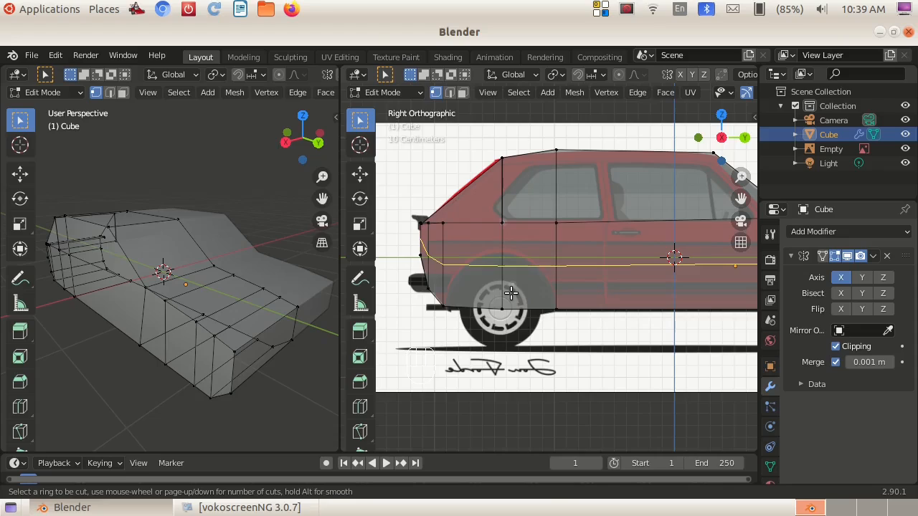
click(510, 292)
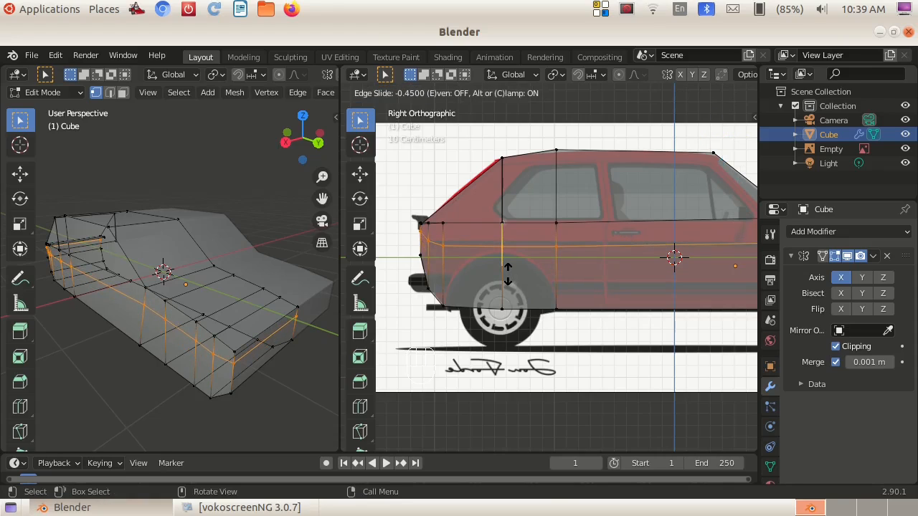
click(509, 277)
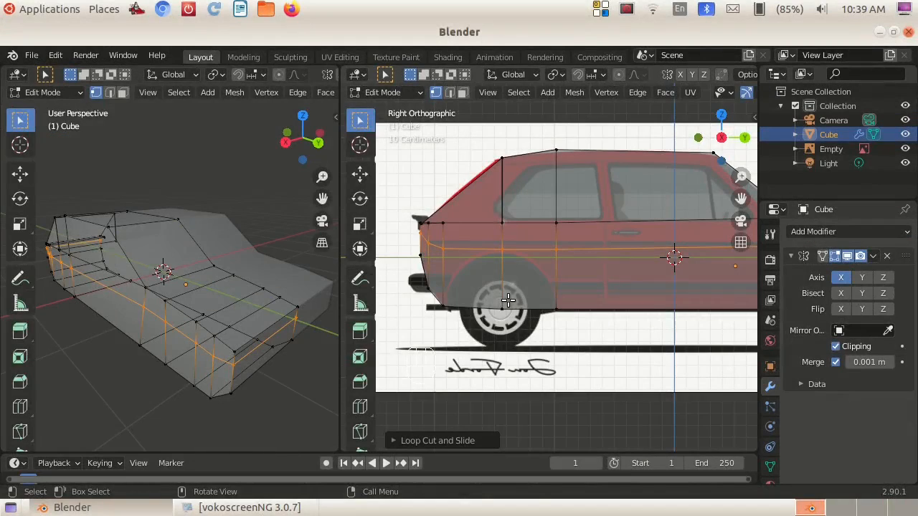
- Add an unslid horizontal loop cut around the lower body, midway between the loop above the wheel arches and the bottom edge
key(ctrl+r)
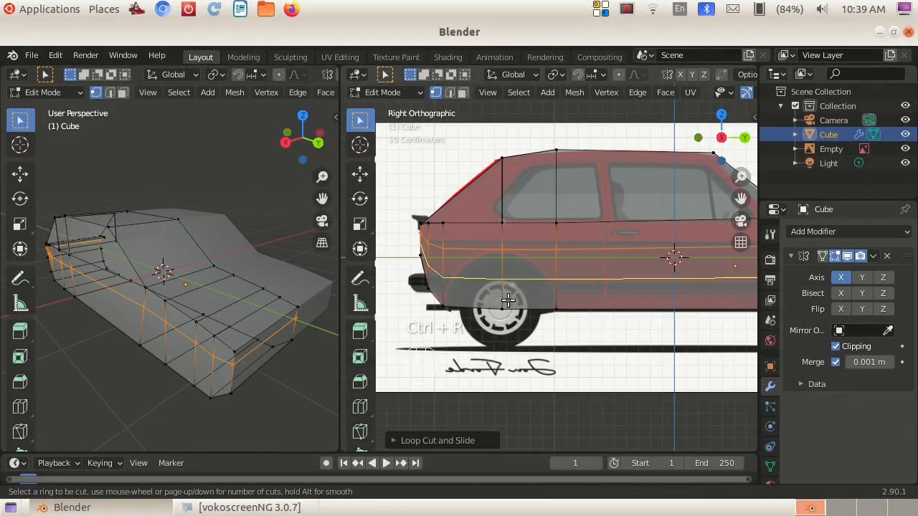
click(512, 286)
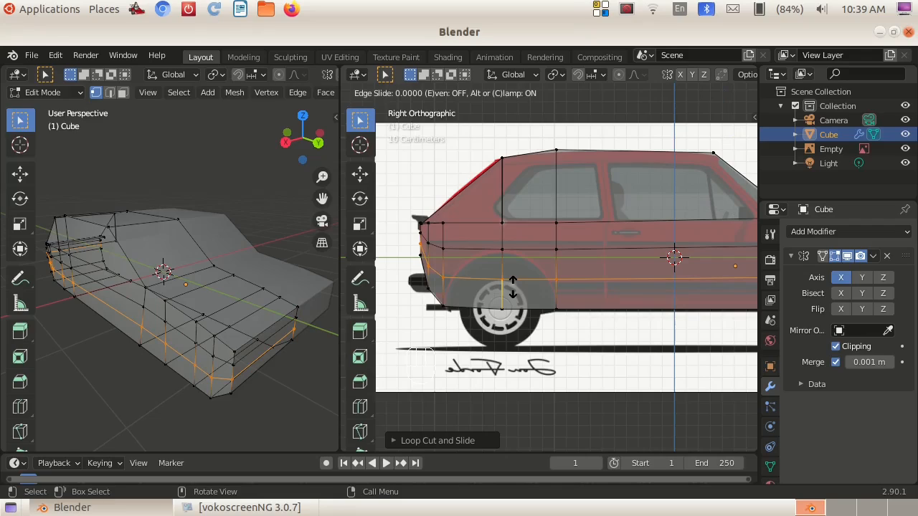
click(513, 286)
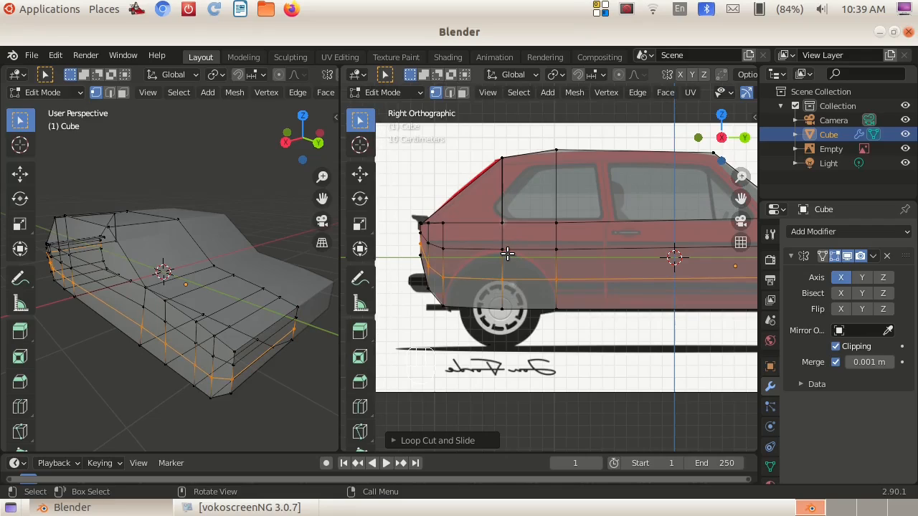
- Fit the two vertices behind the rear wheel to the arch outline, moving the upper one about 0.19 m and the lower one about 0.04 m
click(442, 248)
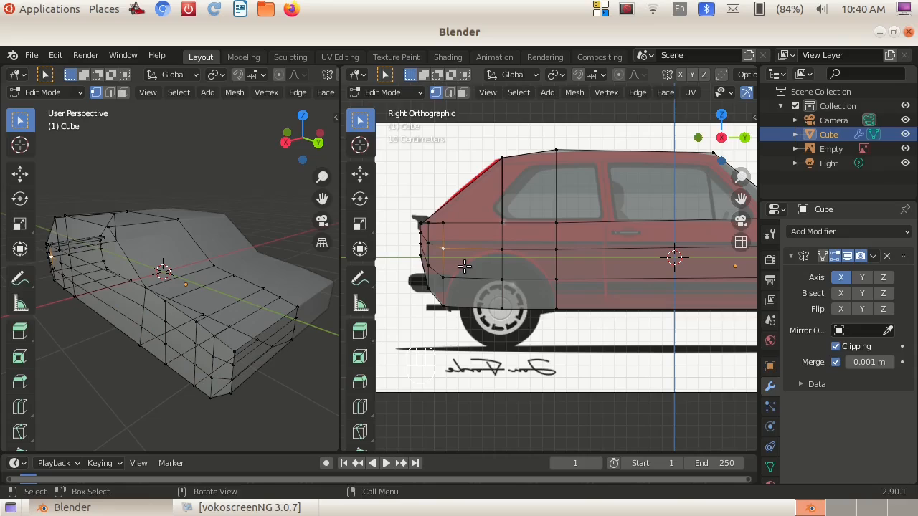
key(g)
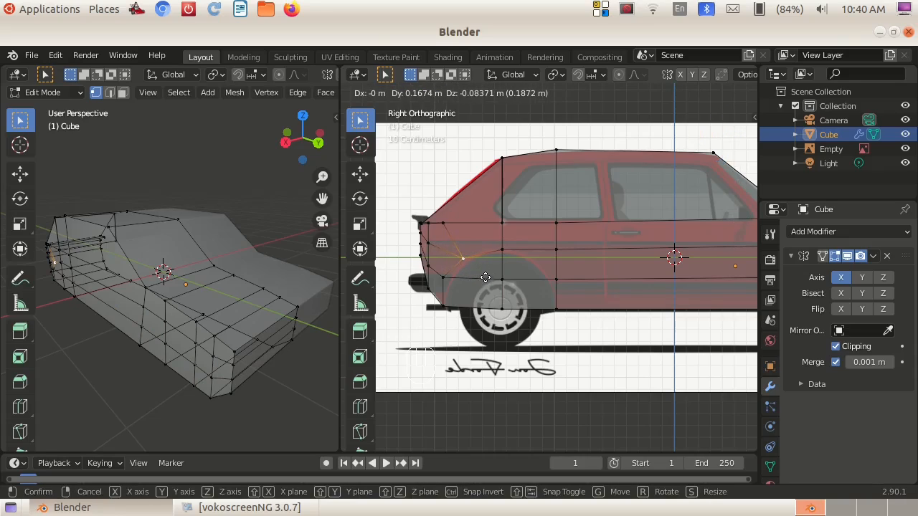
click(485, 277)
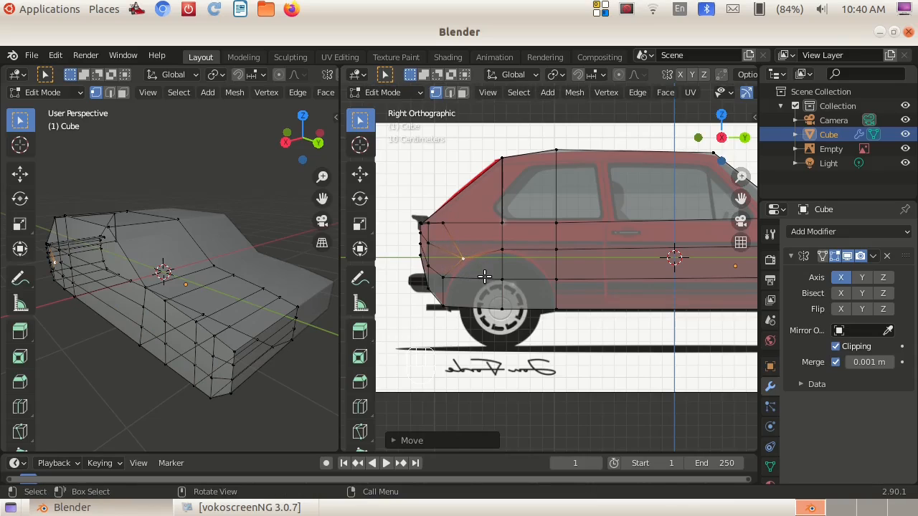
click(444, 277)
key(g)
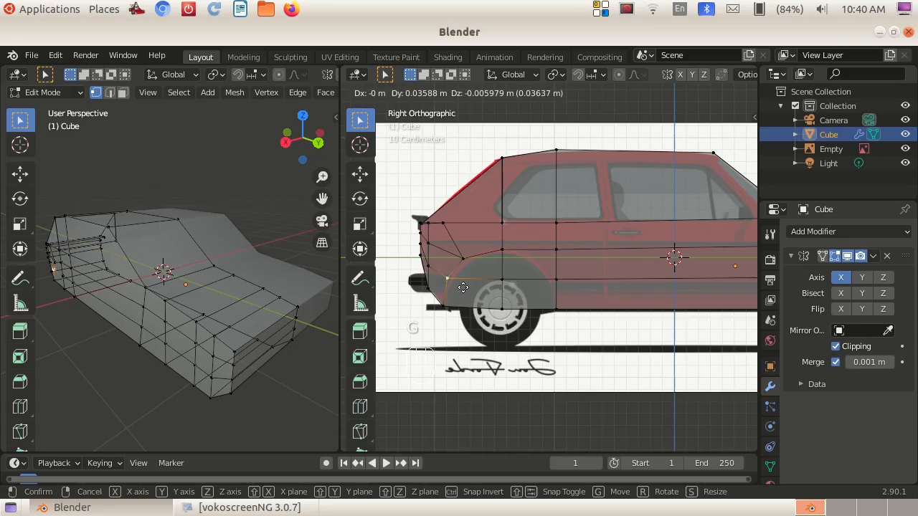
click(464, 287)
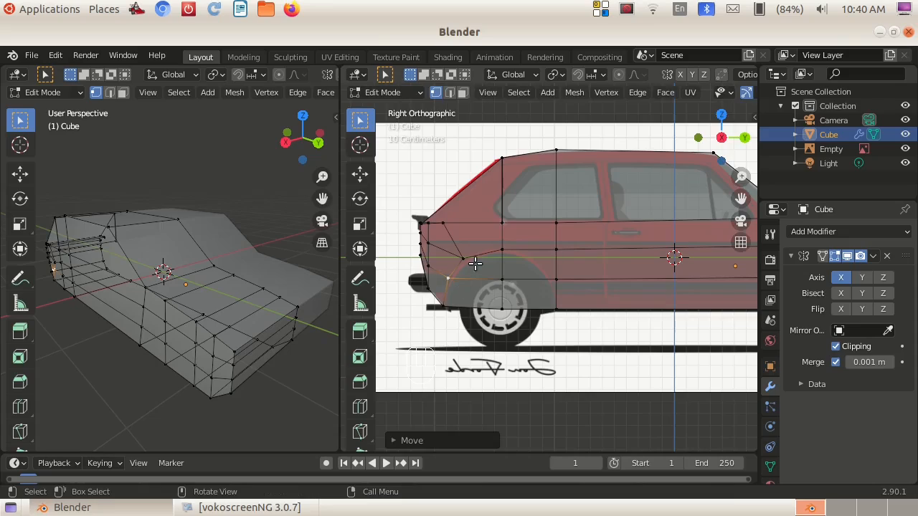
- Fit the two vertices ahead of the rear wheel to the arch outline, moving the upper about 0.21 m and the lower about 0.04 m
click(556, 250)
key(g)
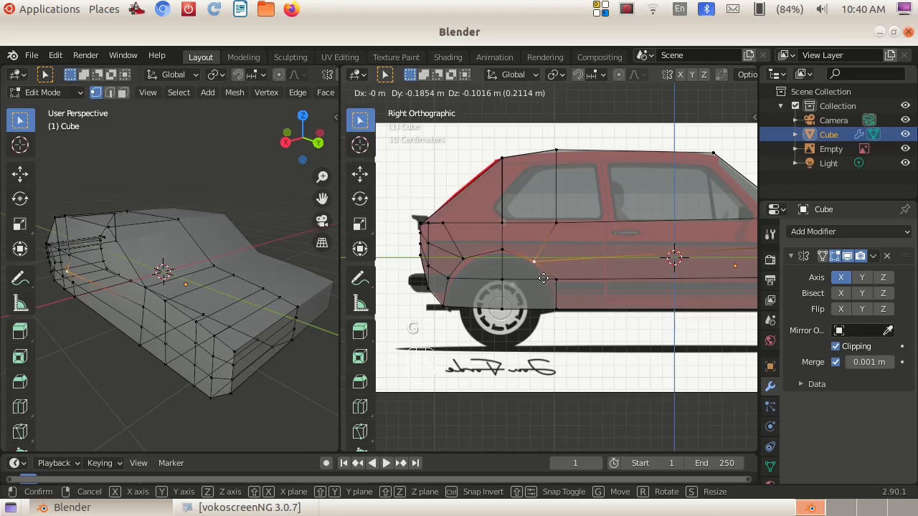
click(545, 278)
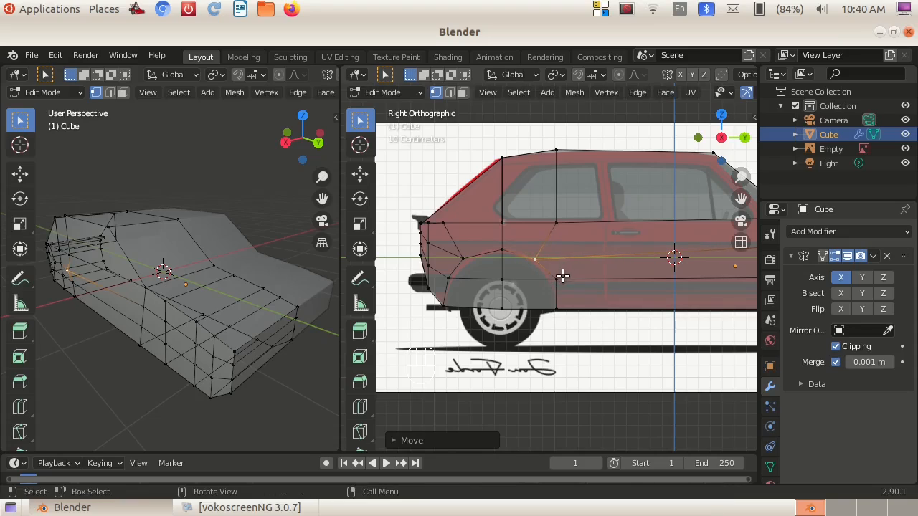
click(557, 278)
key(g)
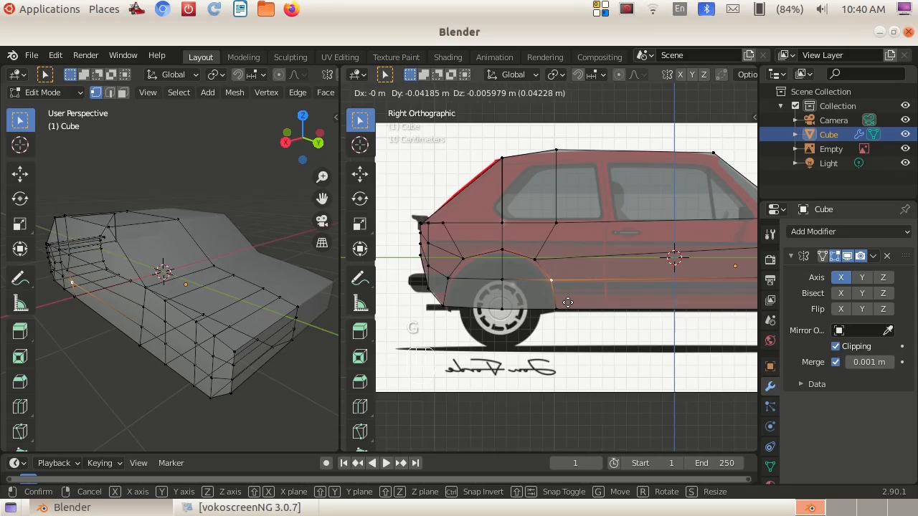
click(567, 302)
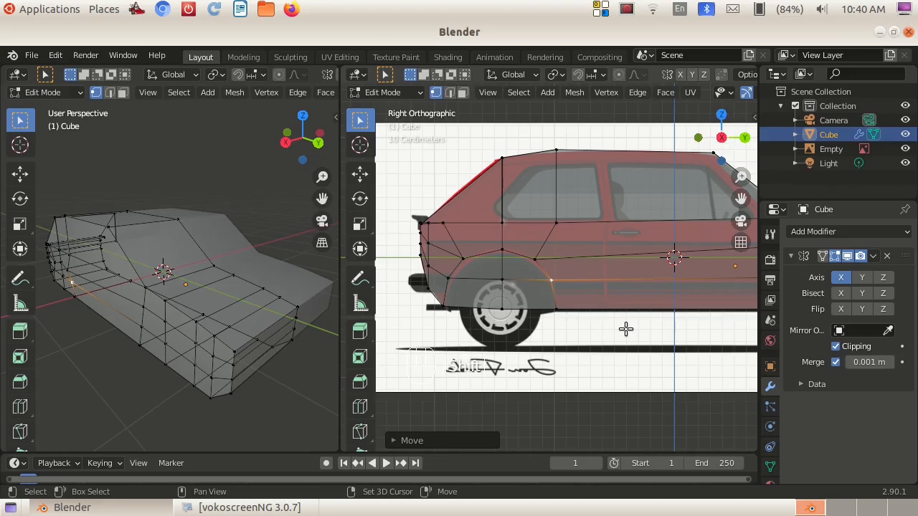
- Move the upper vertices on both sides of the front wheel down and inward onto the front wheel arch outline
shift+middle_drag(626, 329, 424, 325)
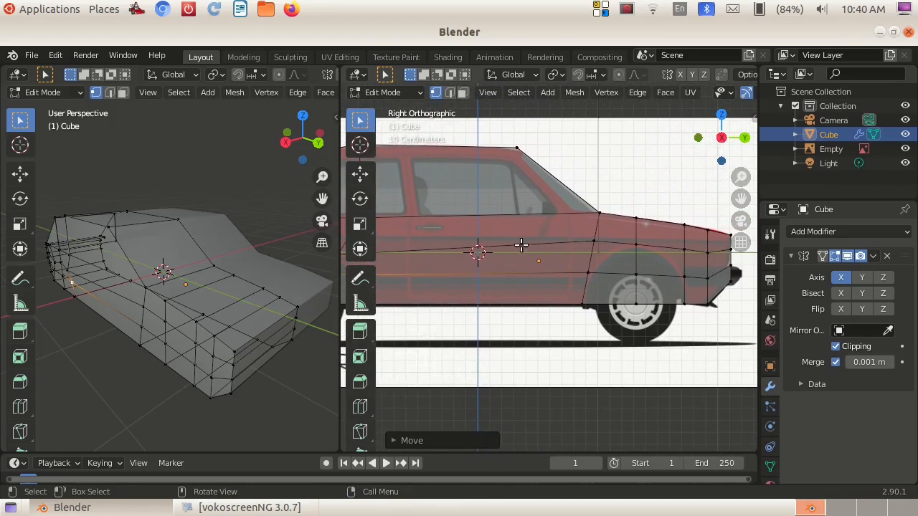
click(593, 241)
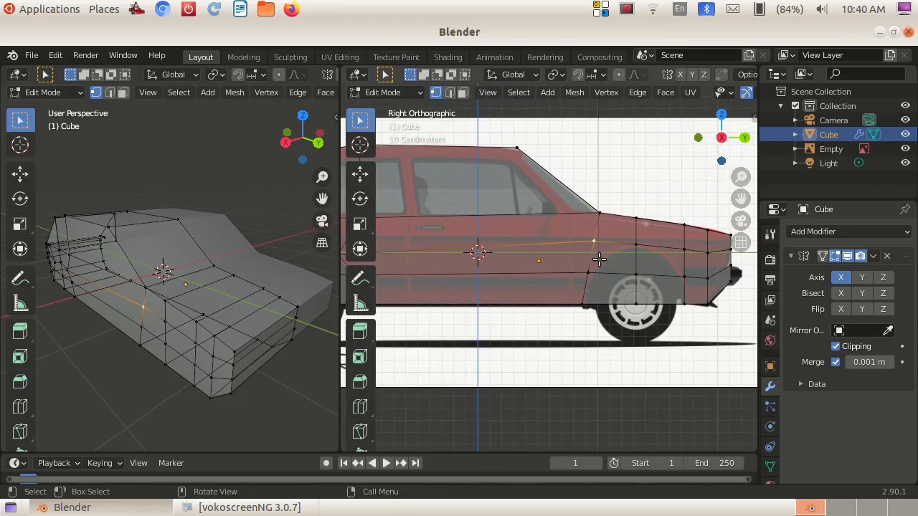
key(g)
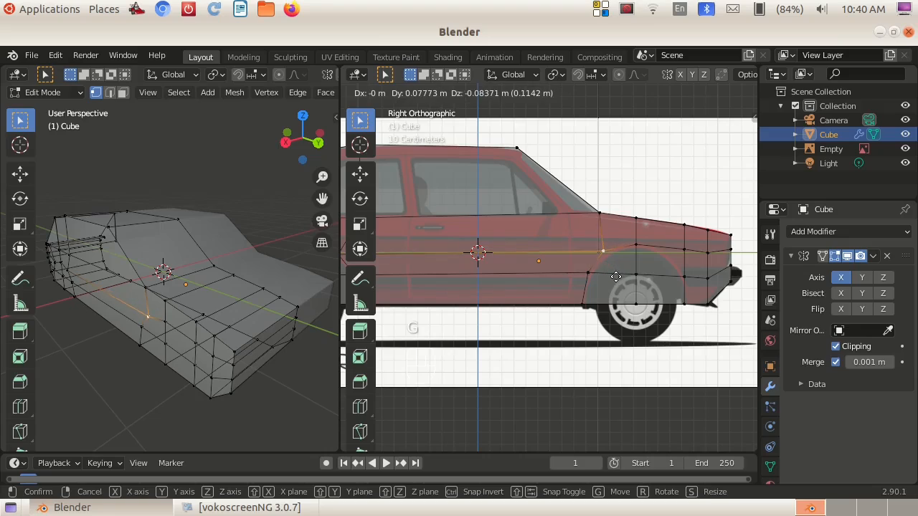
click(615, 279)
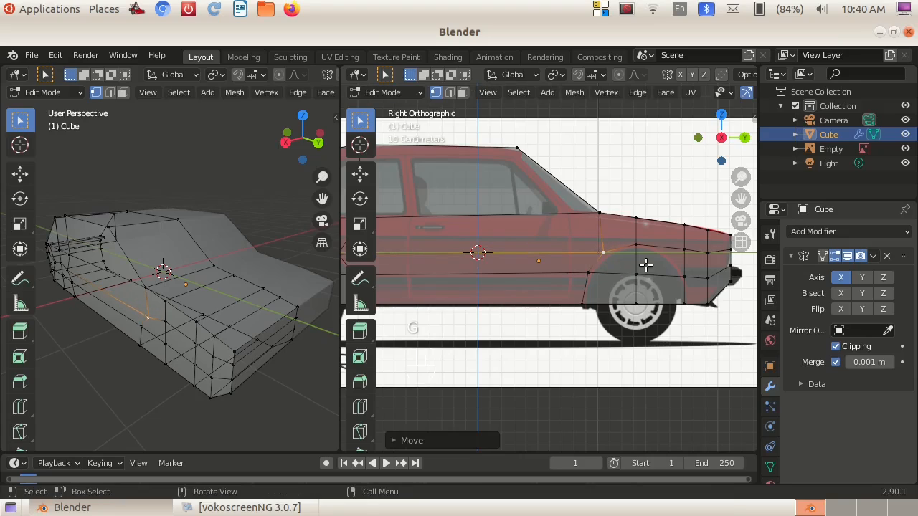
click(685, 250)
key(g)
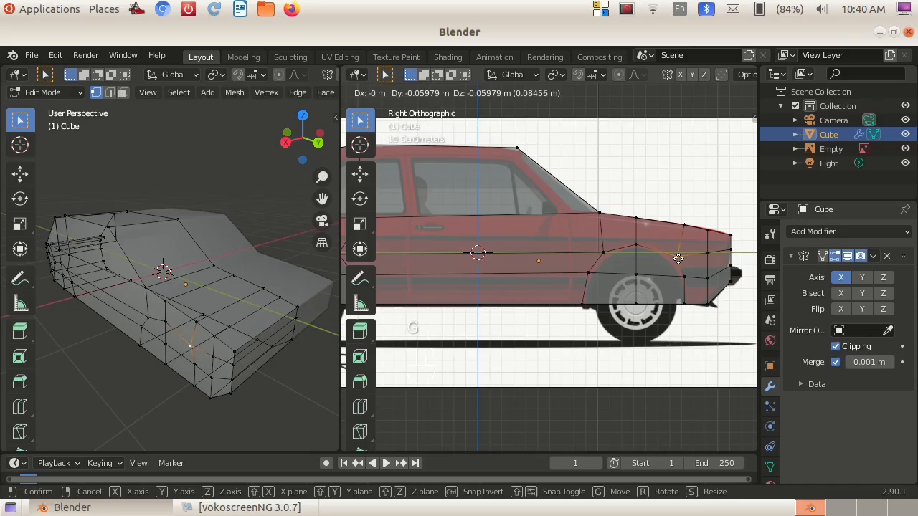
click(675, 258)
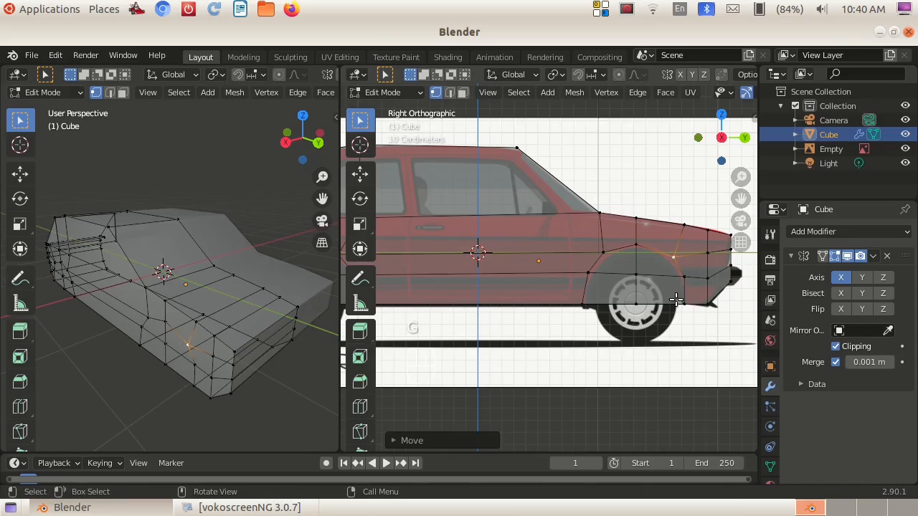
- Move the bottom vertex ahead of the front wheel about 0.02 m forward along Y to match the arch's lower end
click(685, 305)
key(g)
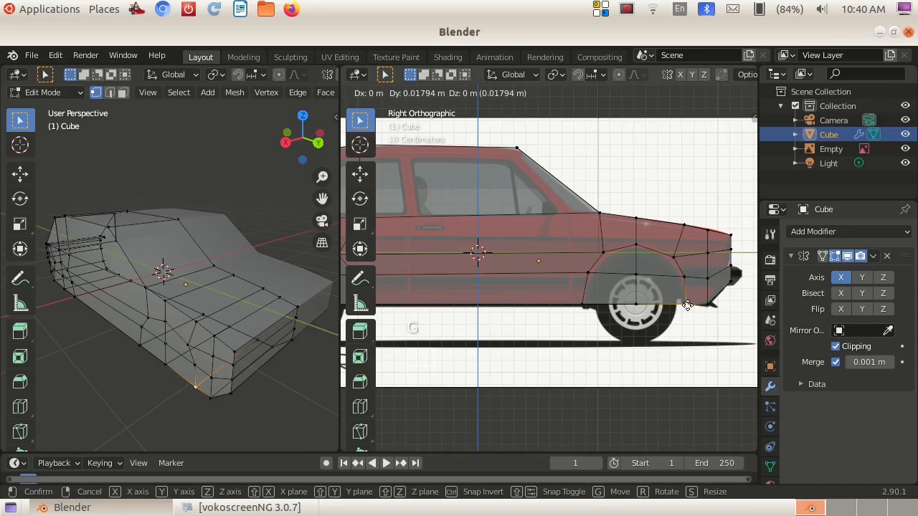
click(688, 305)
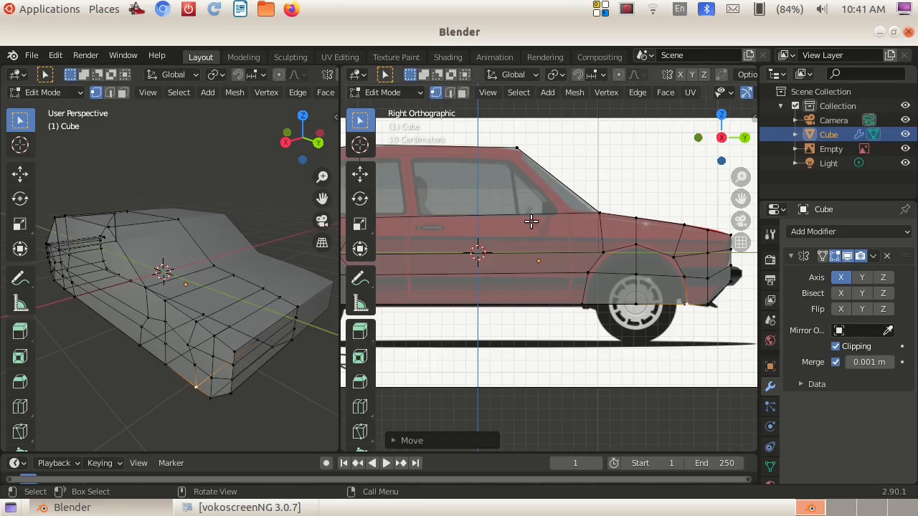
click(625, 10)
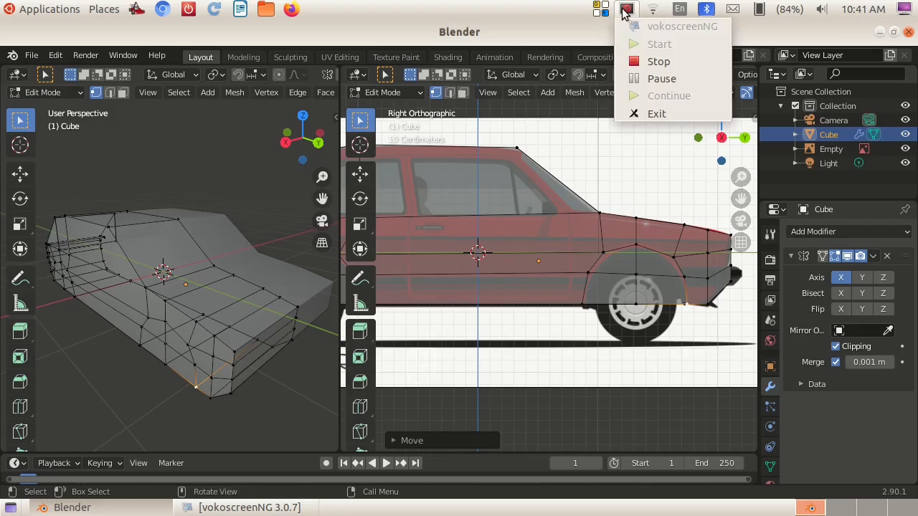
click(661, 62)
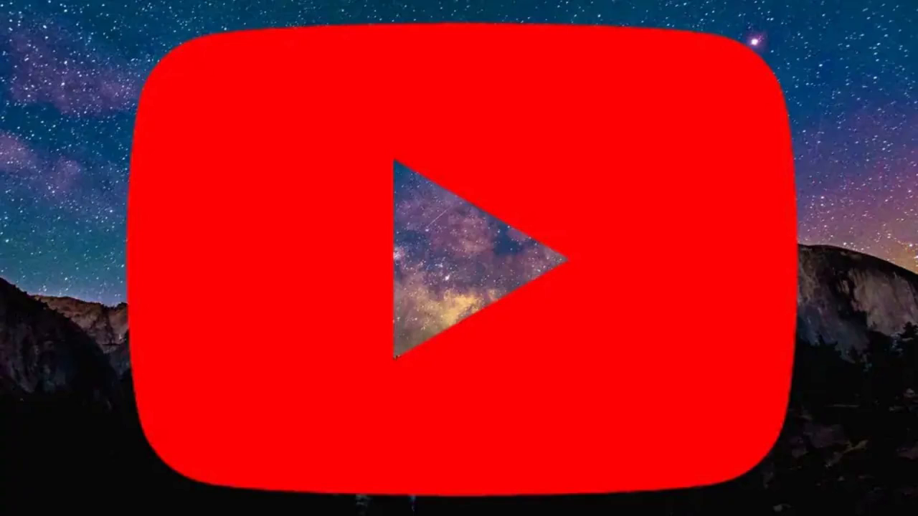